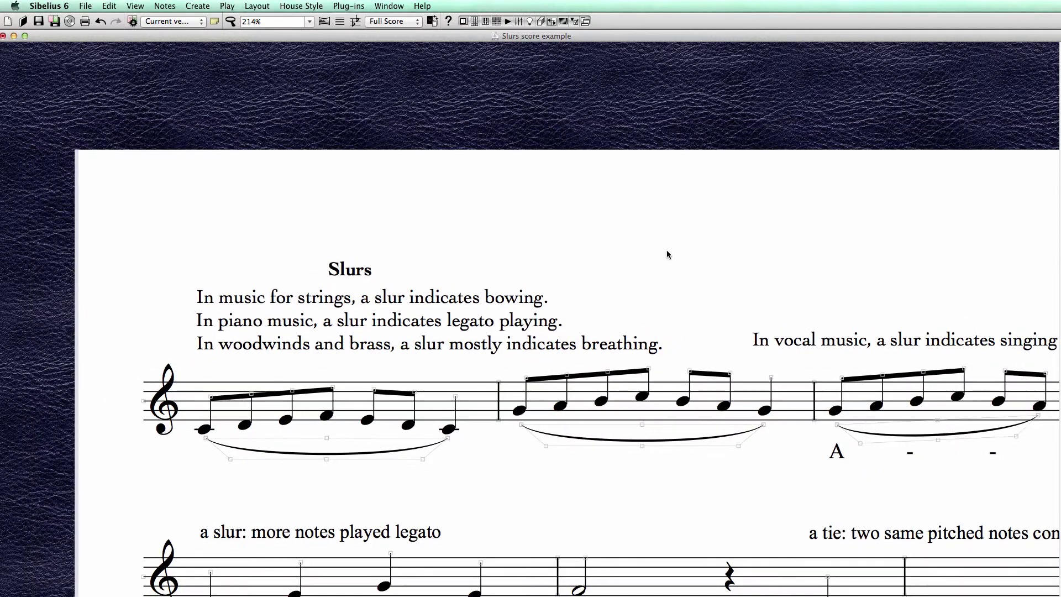
- Examine the captions explaining what slurs indicate in string, piano, woodwind and brass music
{"action": "scroll", "coordinate": [493, 384], "scroll_direction": "down", "scroll_amount": 2}
{"action": "scroll", "coordinate": [493, 384], "scroll_direction": "right", "scroll_amount": 2}
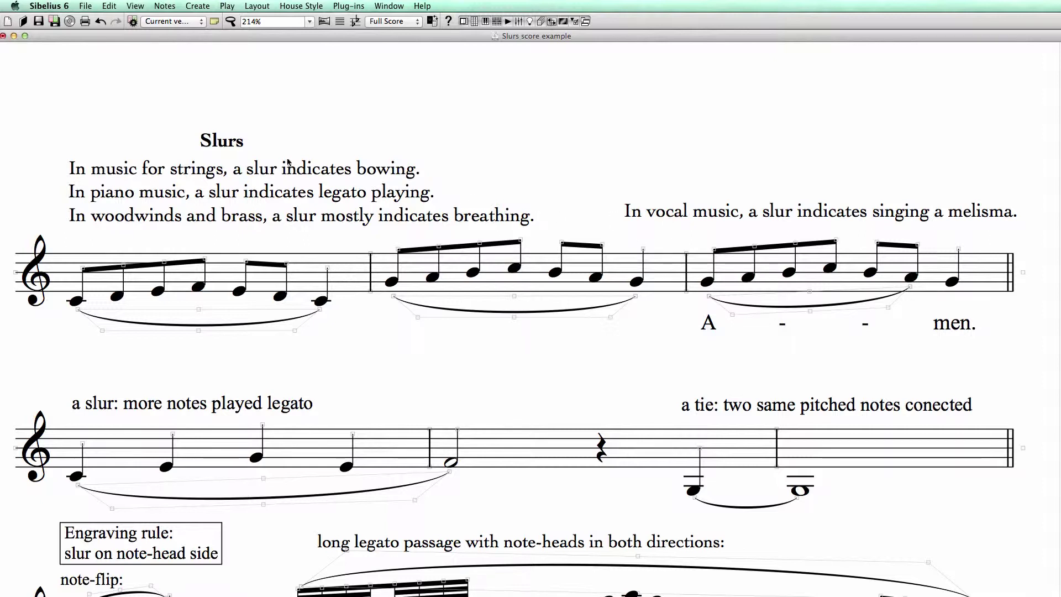
{"action": "left_click", "coordinate": [126, 171]}
{"action": "left_click", "coordinate": [131, 191]}
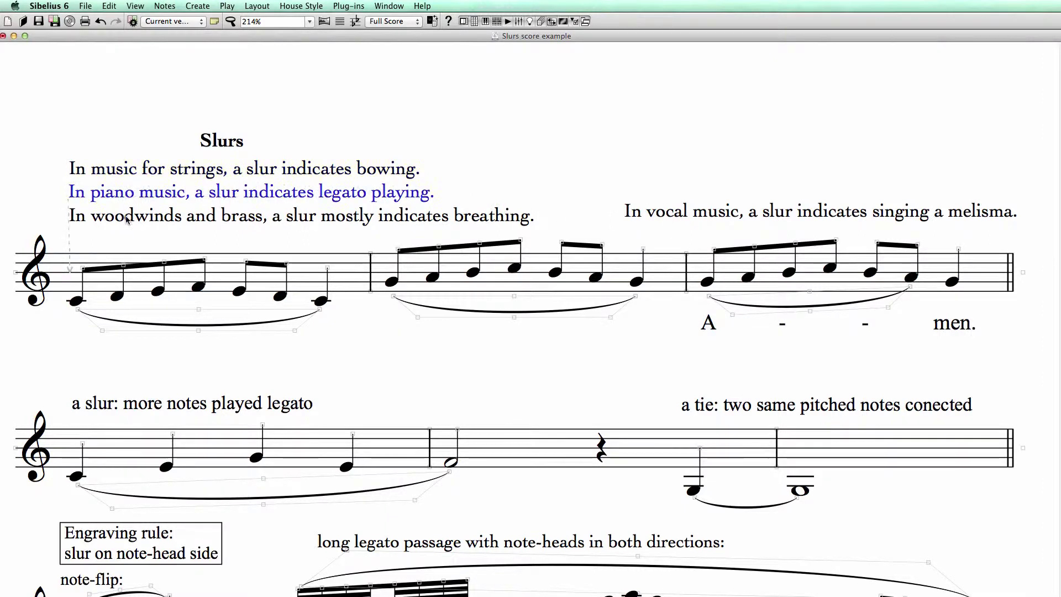
{"action": "left_click", "coordinate": [126, 220]}
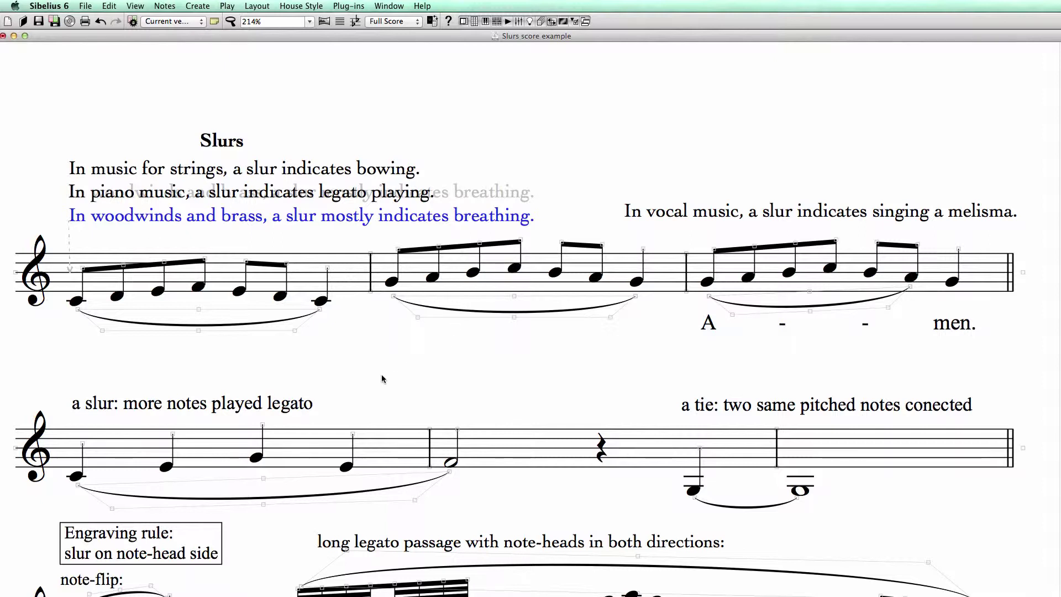
{"action": "key", "text": "Escape"}
{"action": "left_click", "coordinate": [273, 174]}
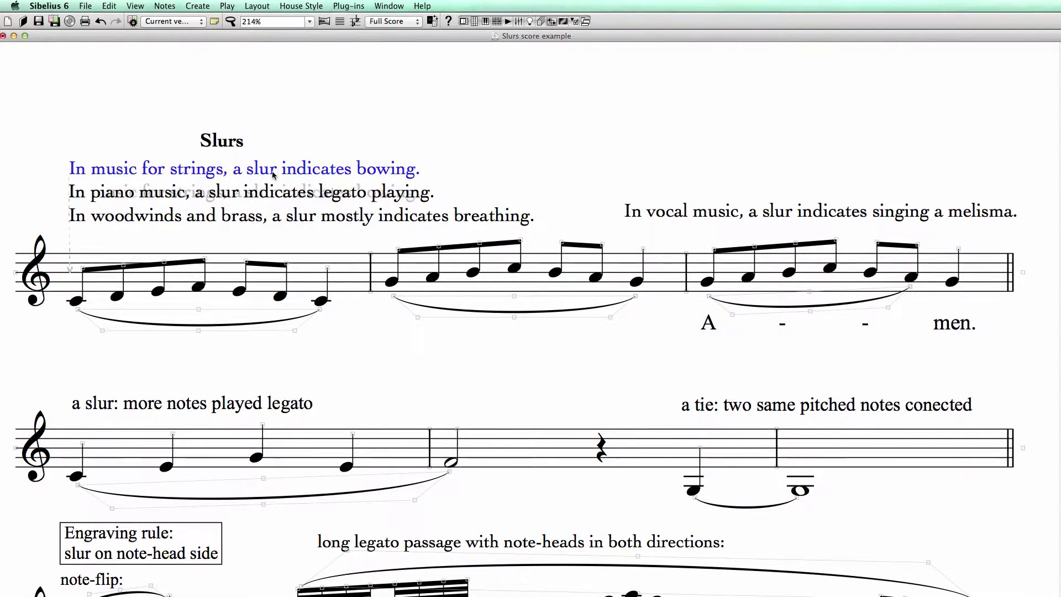
{"action": "key", "text": "Escape"}
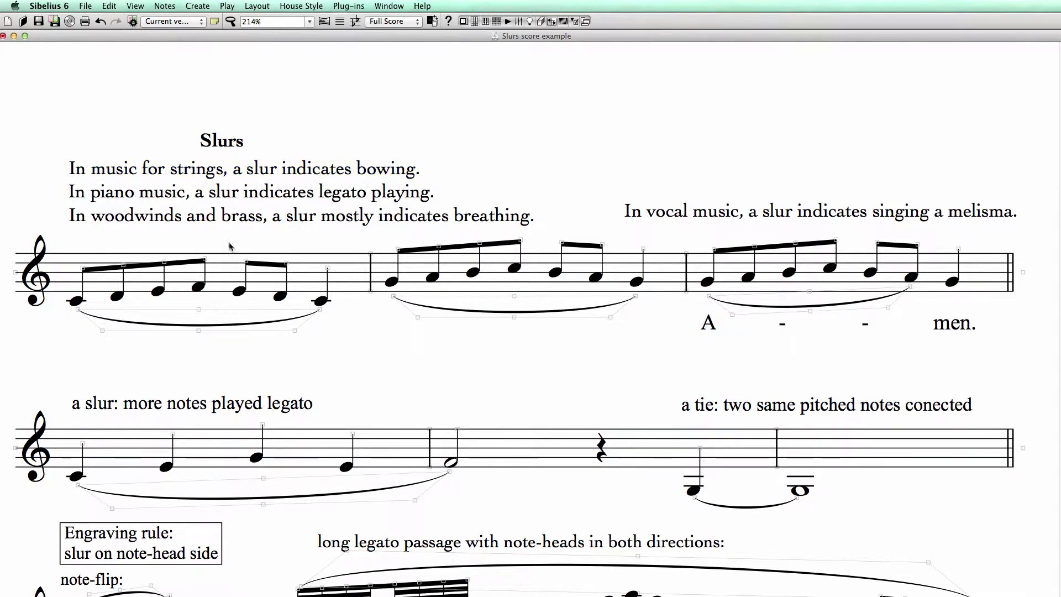
- Examine the slurs under the first two bars of the top staff alongside the string and piano captions
{"action": "left_click", "coordinate": [209, 327]}
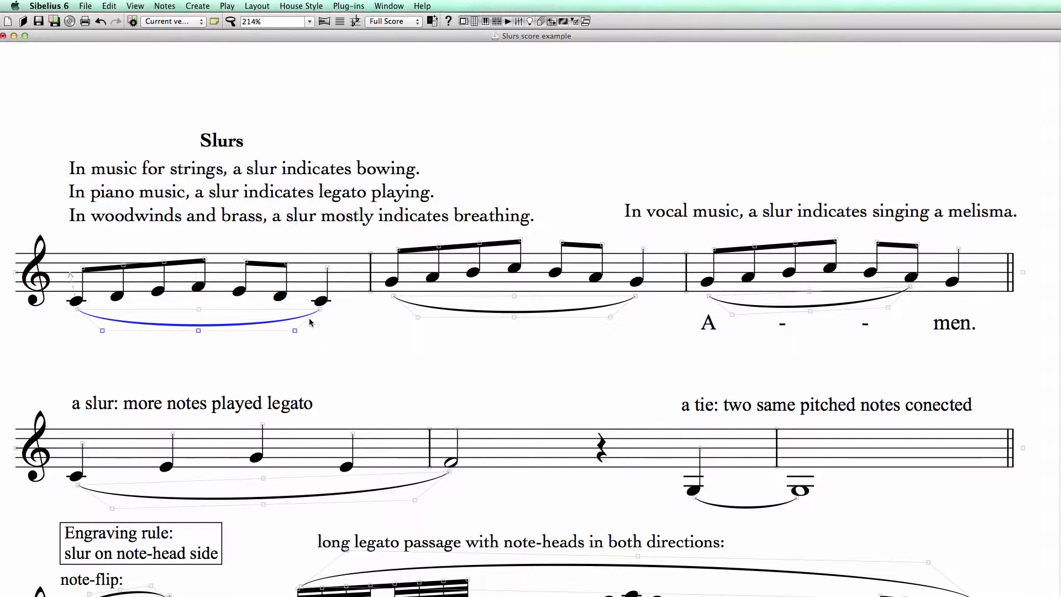
{"action": "left_click", "coordinate": [397, 300]}
{"action": "key", "text": "Escape"}
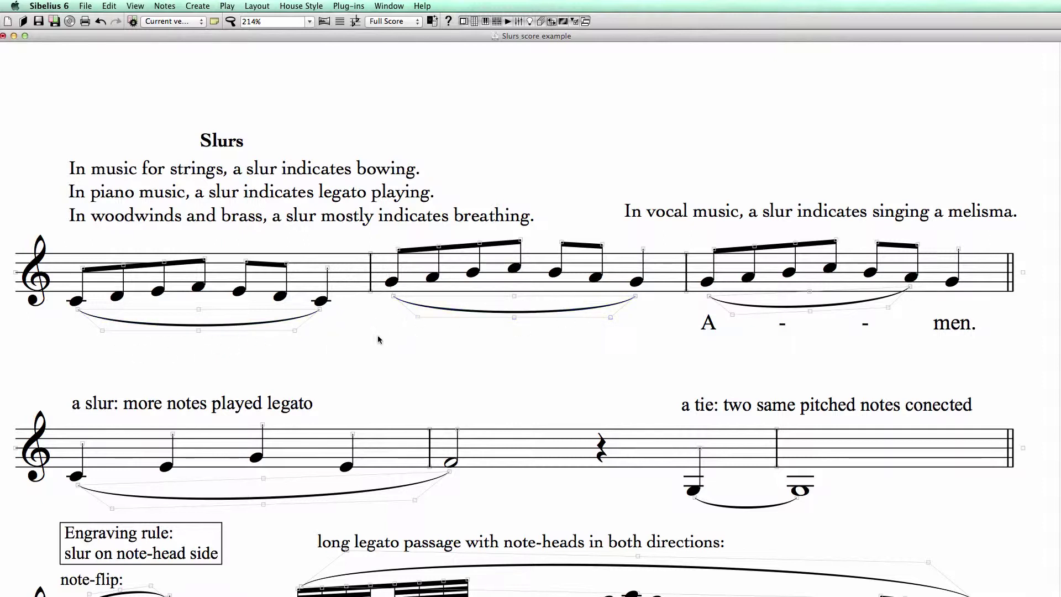
{"action": "left_click", "coordinate": [390, 173]}
{"action": "left_click", "coordinate": [165, 198]}
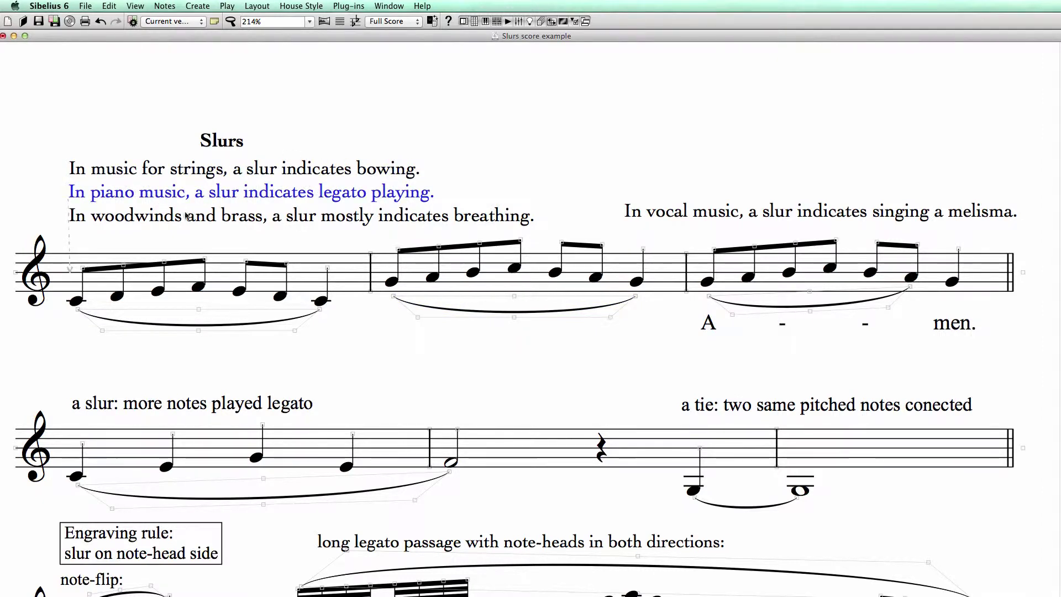
{"action": "left_click", "coordinate": [87, 318]}
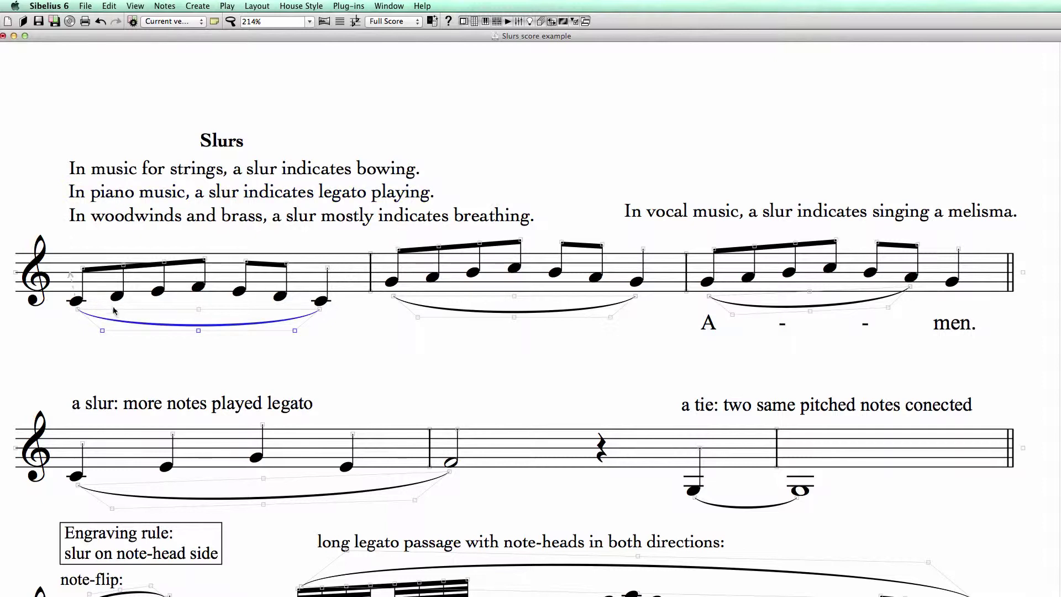
{"action": "left_click", "coordinate": [399, 352]}
{"action": "left_click", "coordinate": [418, 309]}
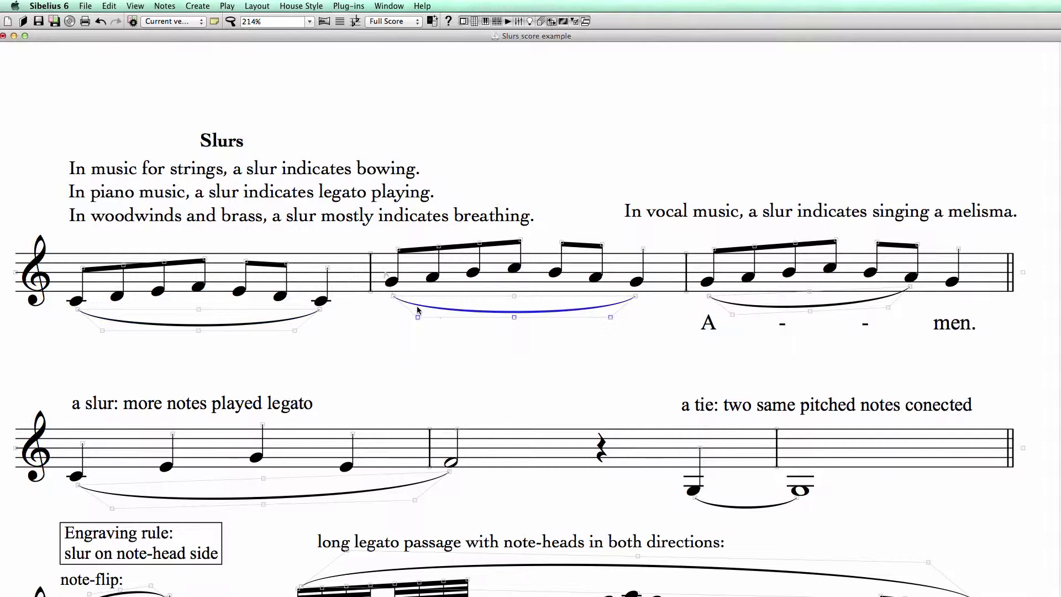
{"action": "left_click", "coordinate": [404, 352]}
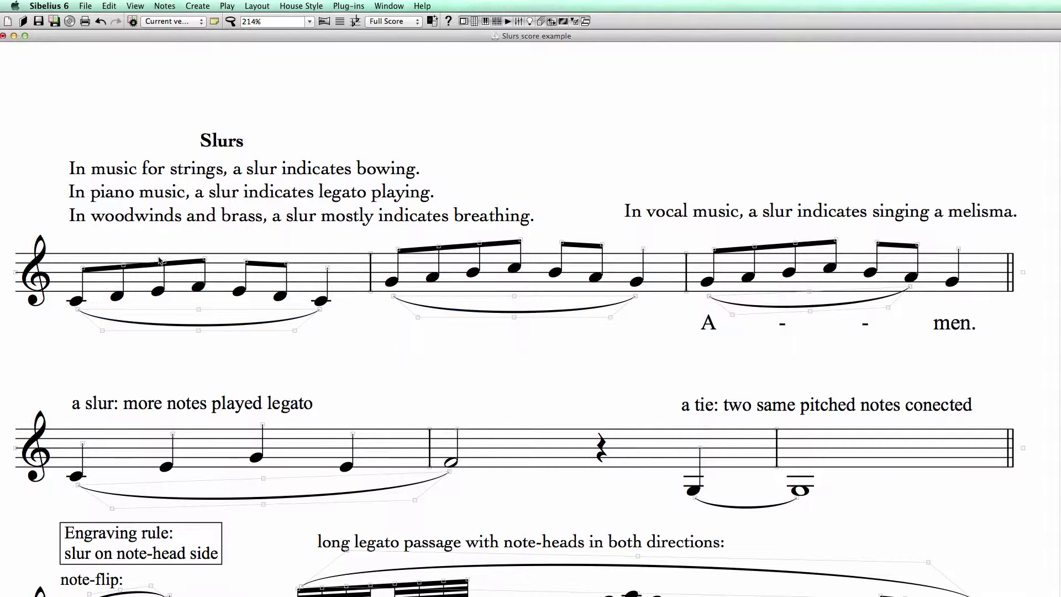
{"action": "left_click", "coordinate": [76, 300]}
{"action": "left_click", "coordinate": [410, 308]}
{"action": "left_click", "coordinate": [401, 301]}
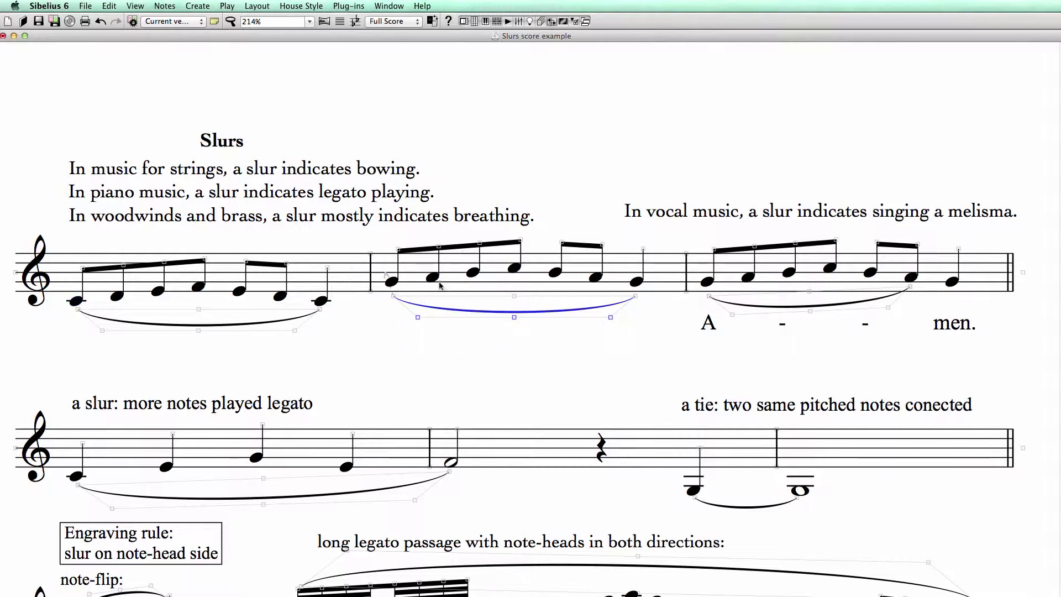
{"action": "key", "text": "Escape"}
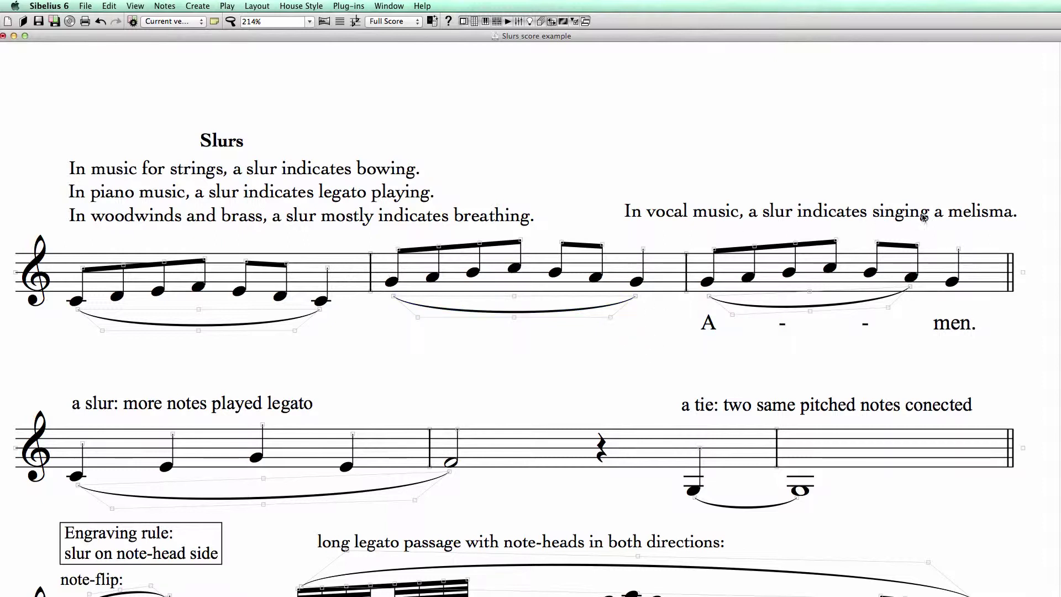
- Examine the vocal melisma example, checking how the "A - men." lyrics line up with the slur and last note
{"action": "left_click", "coordinate": [709, 325]}
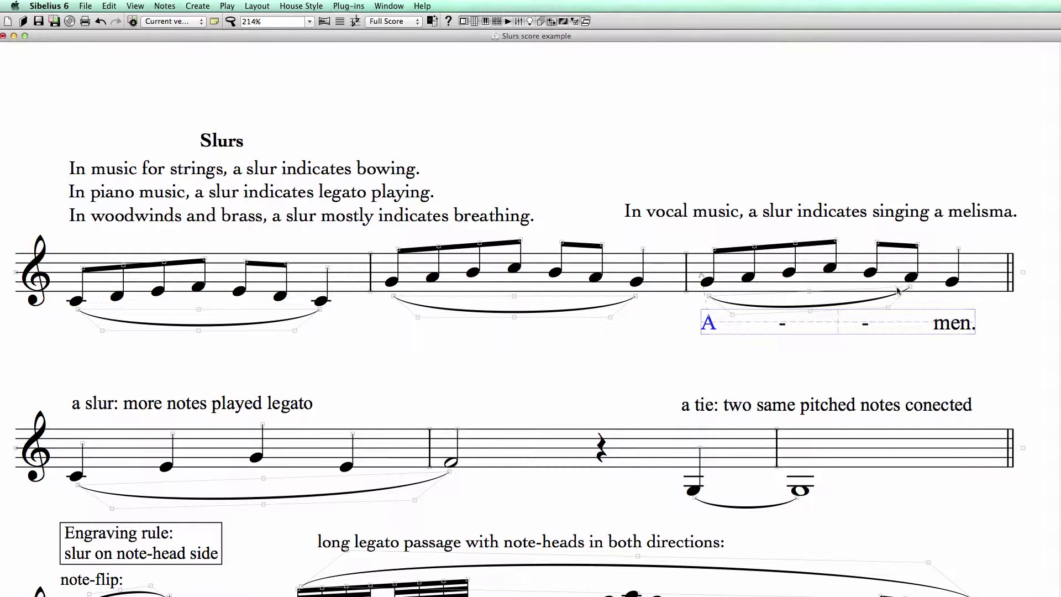
{"action": "left_click", "coordinate": [958, 332]}
{"action": "left_click", "coordinate": [955, 283]}
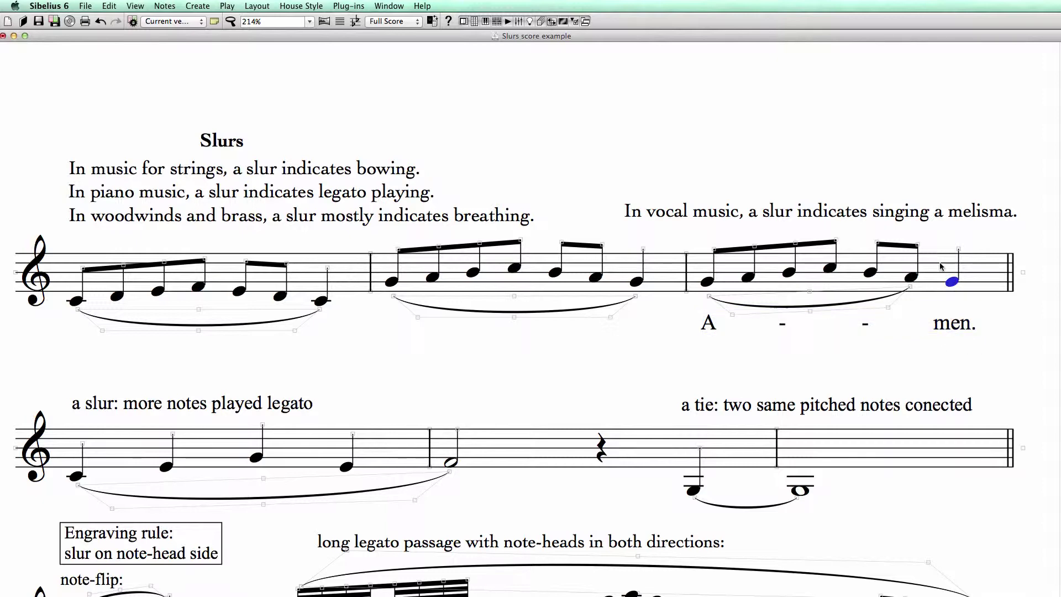
{"action": "left_click", "coordinate": [927, 356]}
- Shorten the slur under "a slur: more notes played legato" so it ends on the first bar's fourth note
{"action": "left_click", "coordinate": [263, 498]}
{"action": "key", "text": "super+equal"}
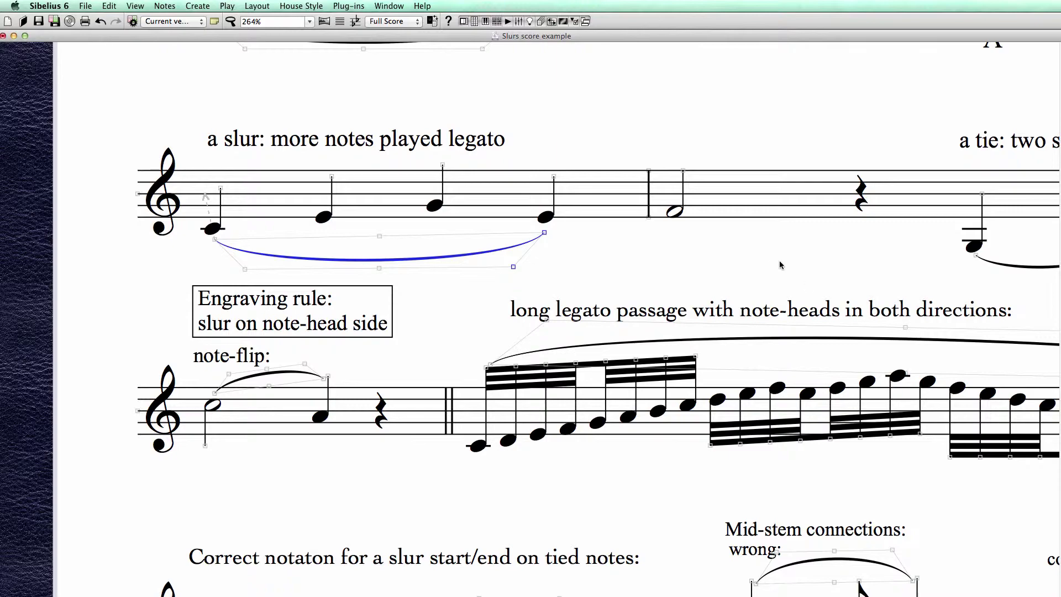
{"action": "key", "text": "Escape"}
{"action": "scroll", "coordinate": [735, 257], "scroll_direction": "right", "scroll_amount": 5}
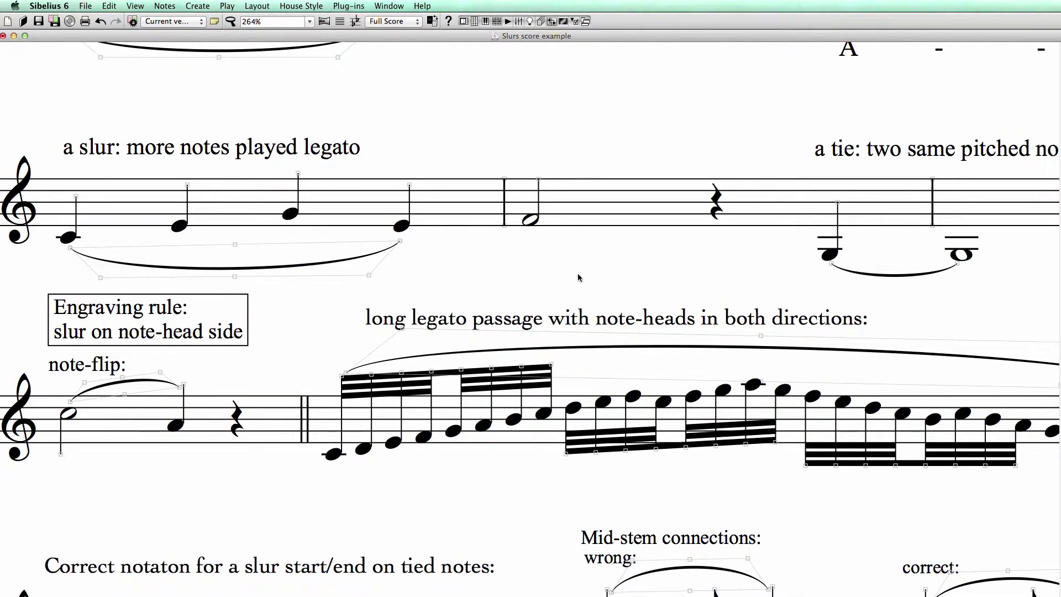
{"action": "scroll", "coordinate": [591, 256], "scroll_direction": "left", "scroll_amount": 1}
- Deepen the curve of the four-note slur slightly by pulling its middle control point downward
{"action": "left_click", "coordinate": [424, 252]}
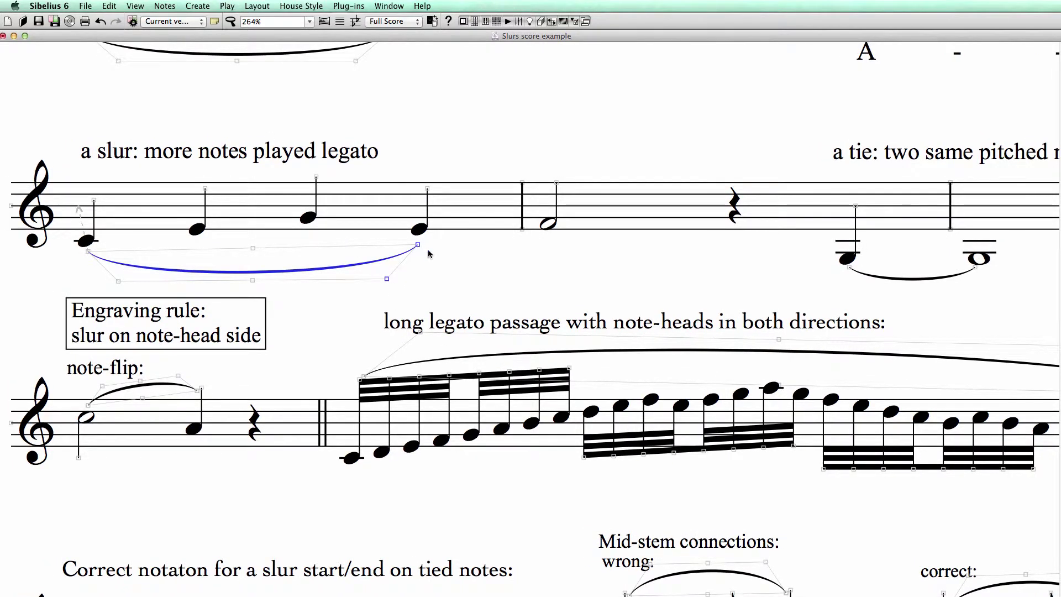
{"action": "left_click", "coordinate": [251, 253]}
{"action": "left_click", "coordinate": [251, 253]}
{"action": "left_click", "coordinate": [535, 281]}
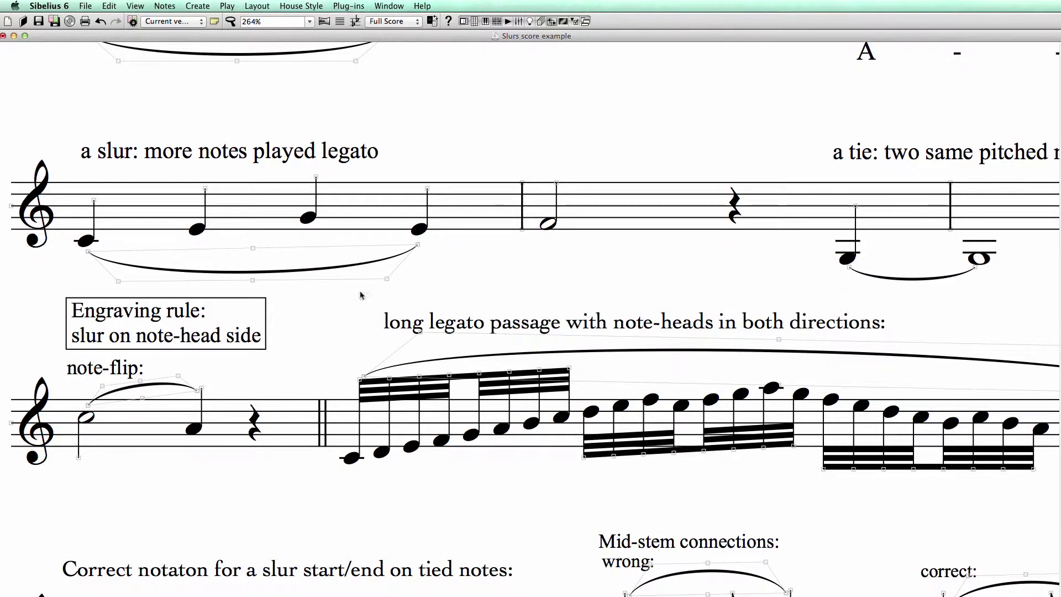
{"action": "left_click_drag", "start_coordinate": [253, 280], "coordinate": [254, 286]}
{"action": "left_click", "coordinate": [416, 280]}
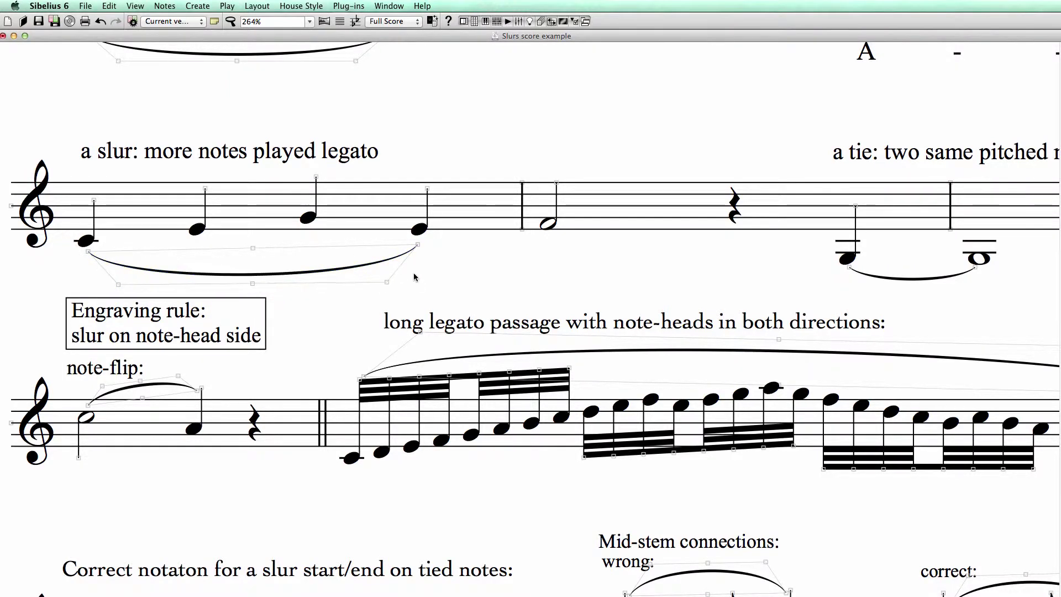
- Hide the handles on unselected objects in the score and select the four-note legato slur
{"action": "left_click", "coordinate": [136, 6]}
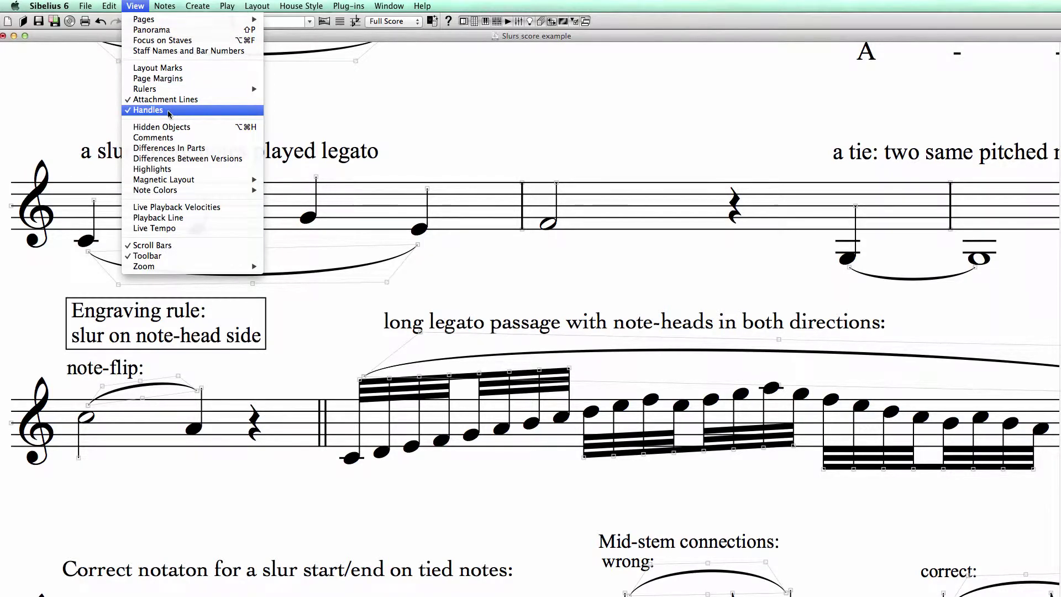
{"action": "left_click", "coordinate": [135, 110]}
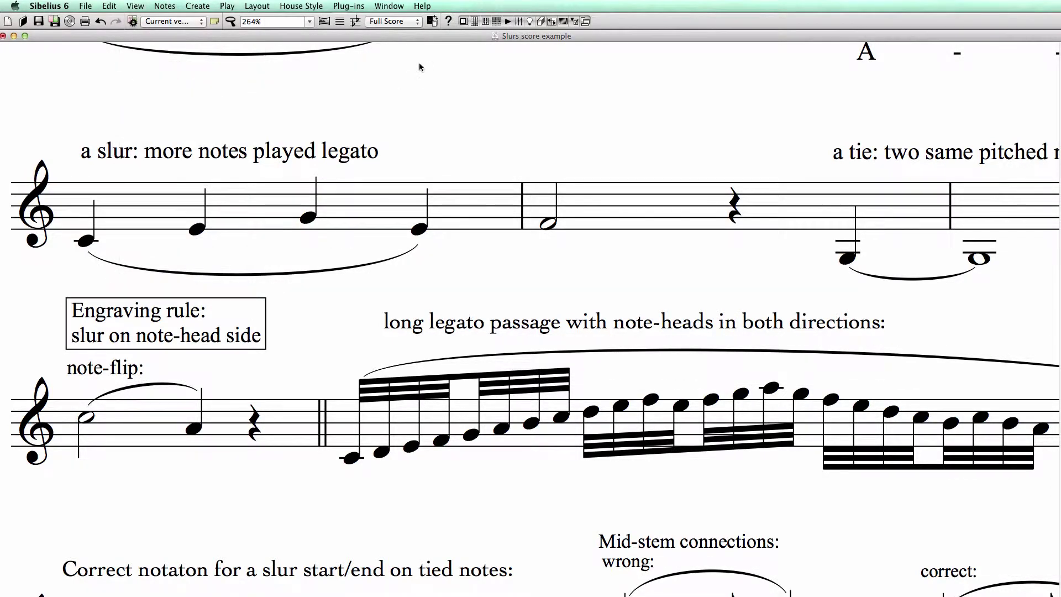
{"action": "left_click", "coordinate": [296, 273]}
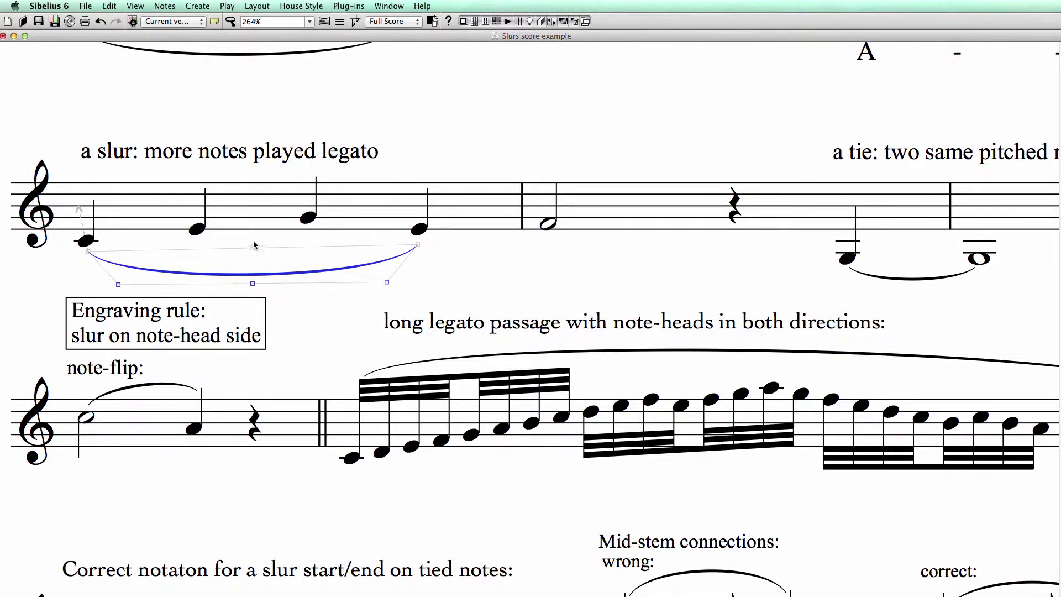
- Stretch the slur's two curve control points outward beyond its end notes and flatten the arc with the middle one
{"action": "mouse_move", "coordinate": [251, 284]}
{"action": "left_mouse_down"}
{"action": "mouse_move", "coordinate": [252, 312]}
{"action": "mouse_move", "coordinate": [253, 287]}
{"action": "left_mouse_up"}
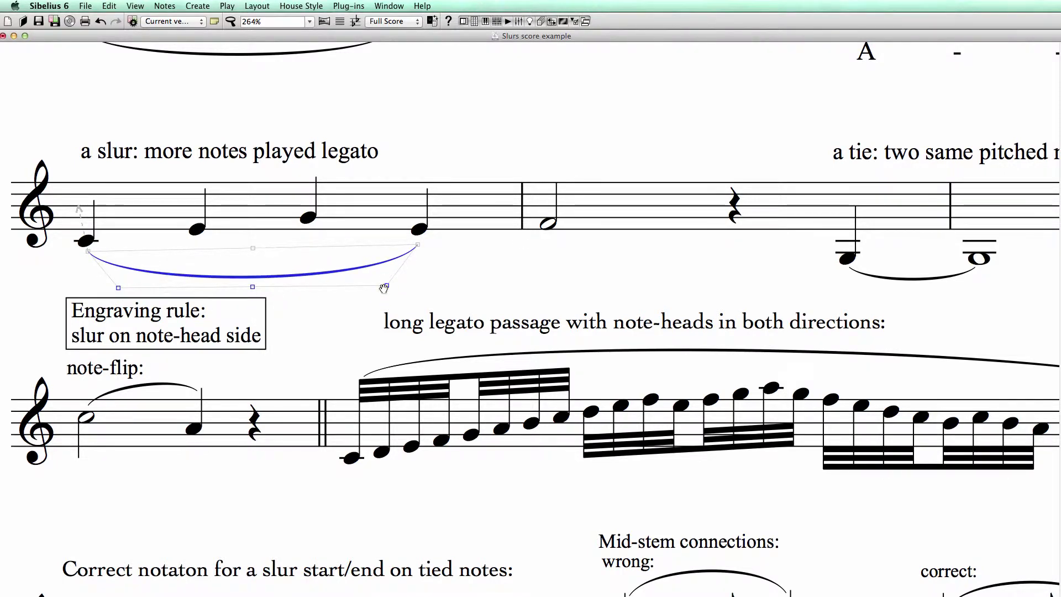
{"action": "left_click_drag", "start_coordinate": [383, 289], "coordinate": [502, 270]}
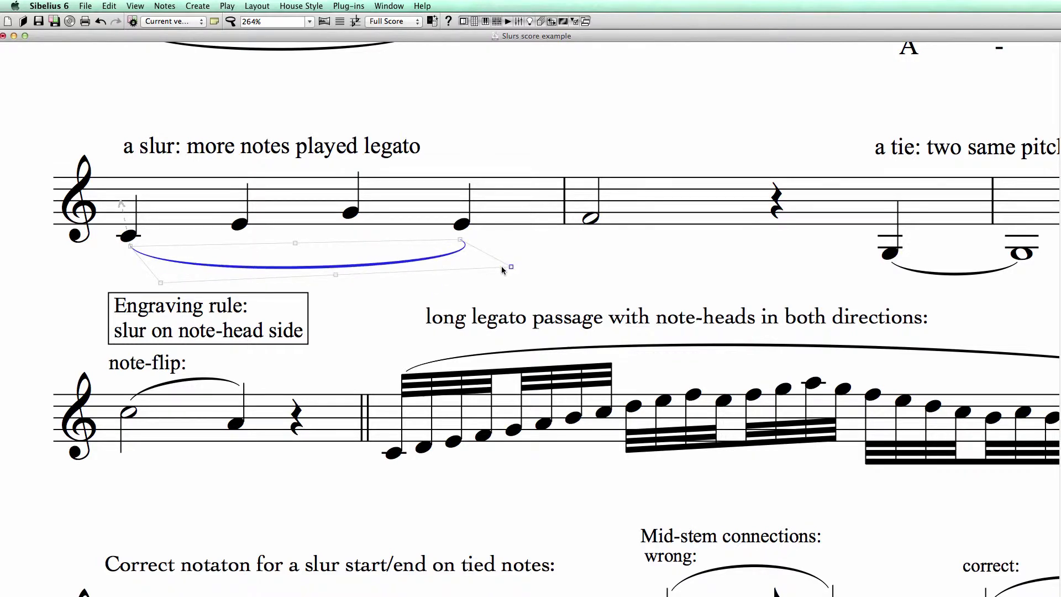
{"action": "scroll", "coordinate": [152, 288], "scroll_direction": "left", "scroll_amount": 3}
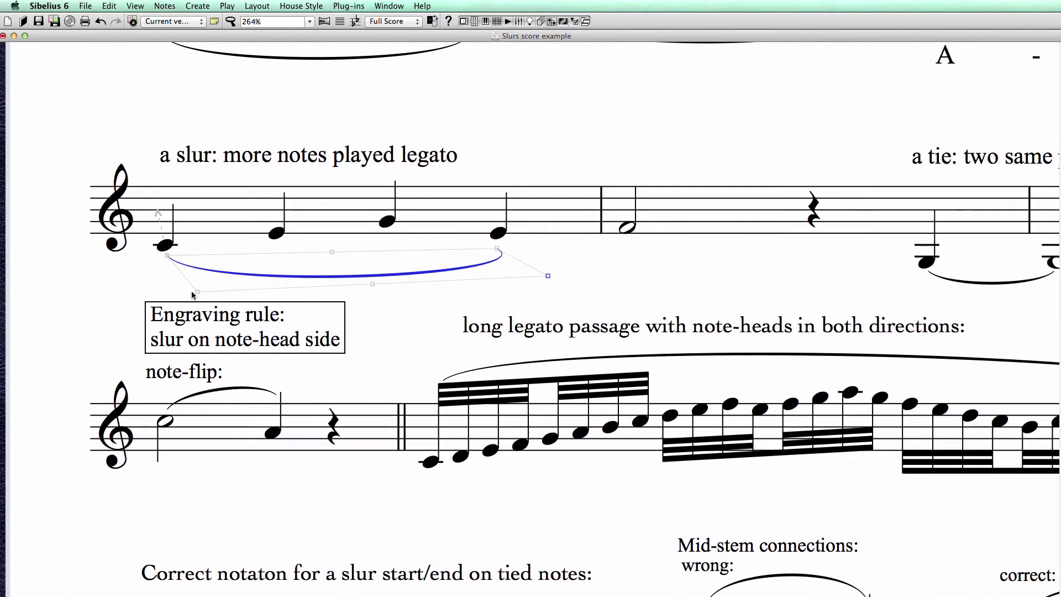
{"action": "left_click_drag", "start_coordinate": [197, 291], "coordinate": [125, 291]}
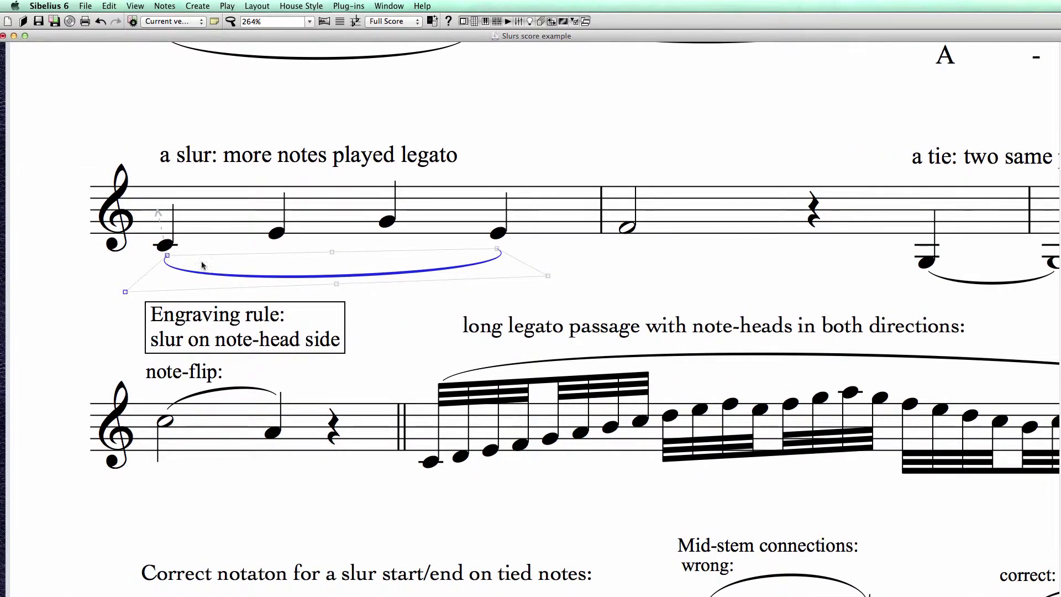
{"action": "left_click_drag", "start_coordinate": [337, 284], "coordinate": [337, 273]}
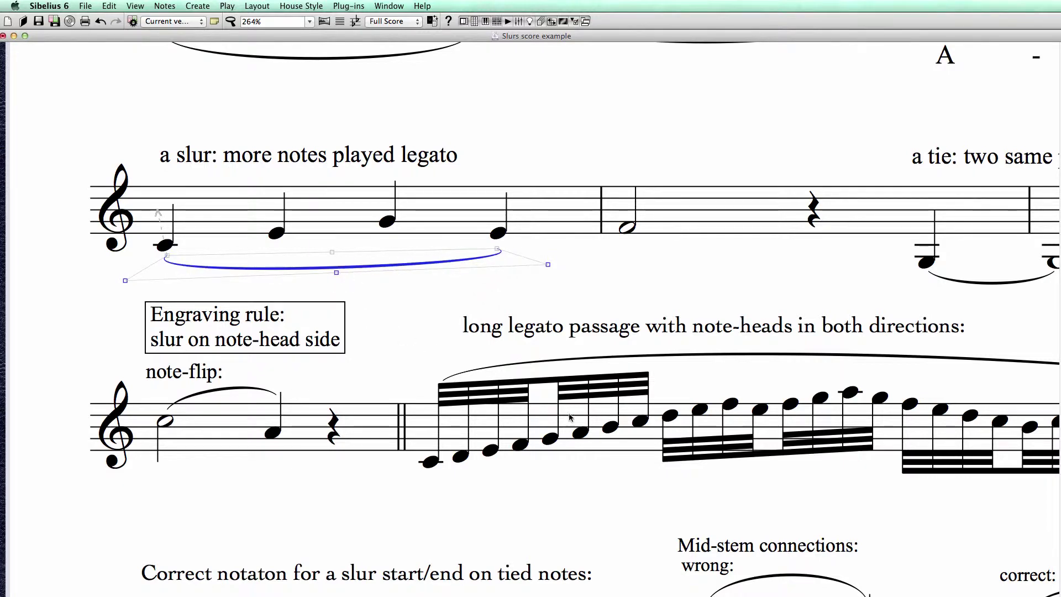
- Reshape the slur by bringing its end curve control points back inside the first and fourth notes
{"action": "left_click", "coordinate": [431, 463]}
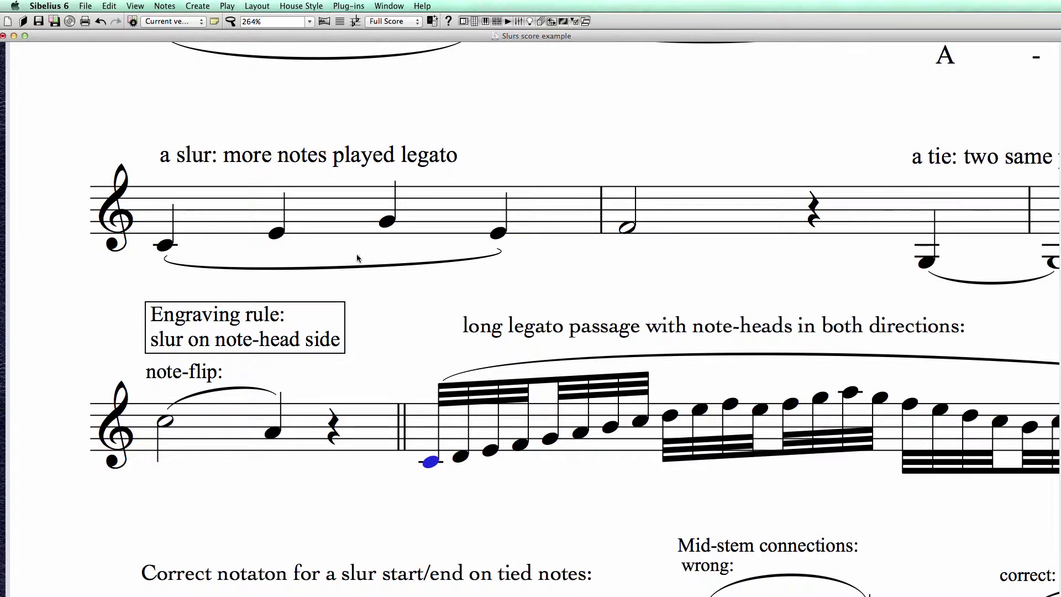
{"action": "left_click", "coordinate": [354, 268]}
{"action": "mouse_move", "coordinate": [332, 269]}
{"action": "left_mouse_down"}
{"action": "mouse_move", "coordinate": [332, 144]}
{"action": "mouse_move", "coordinate": [329, 244]}
{"action": "mouse_move", "coordinate": [313, 276]}
{"action": "left_mouse_up"}
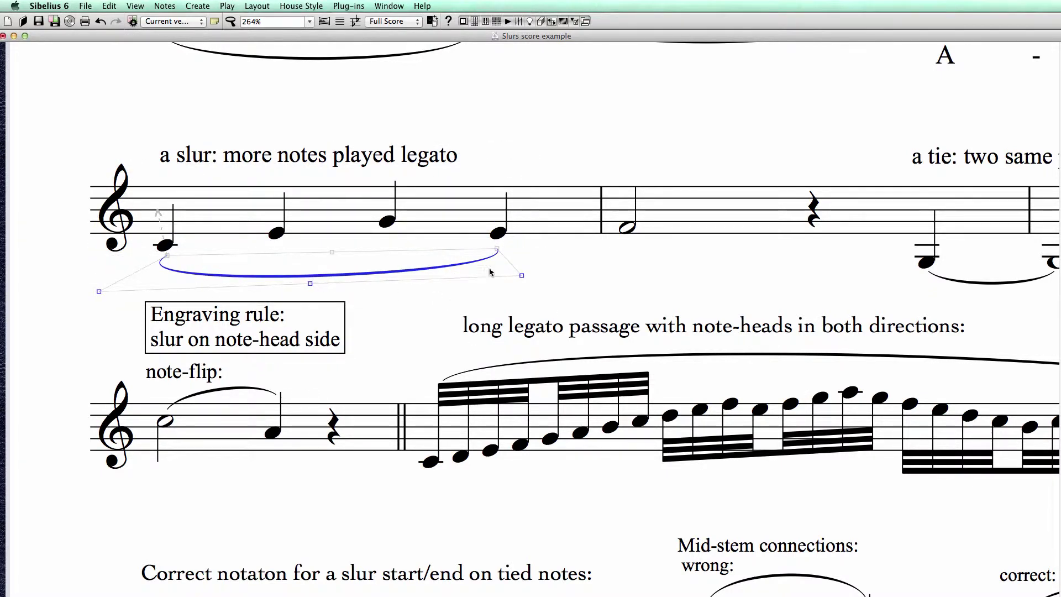
{"action": "left_click_drag", "start_coordinate": [520, 276], "coordinate": [484, 264]}
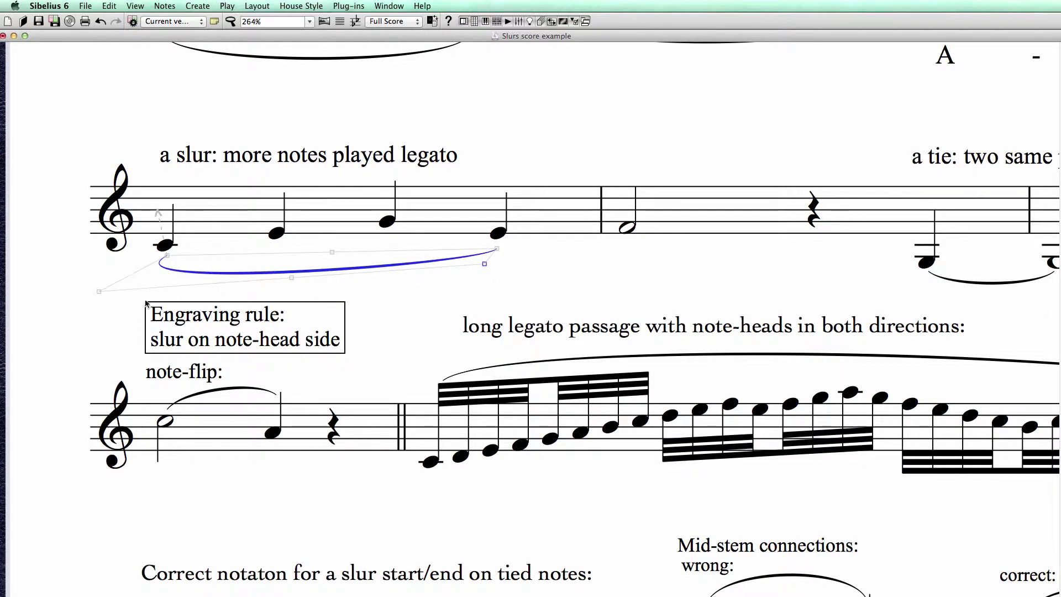
{"action": "left_click_drag", "start_coordinate": [95, 292], "coordinate": [201, 286]}
- Reset the position of the objects in the first legato bar, including its caption and slur, and reselect the slur
{"action": "key", "text": "F13"}
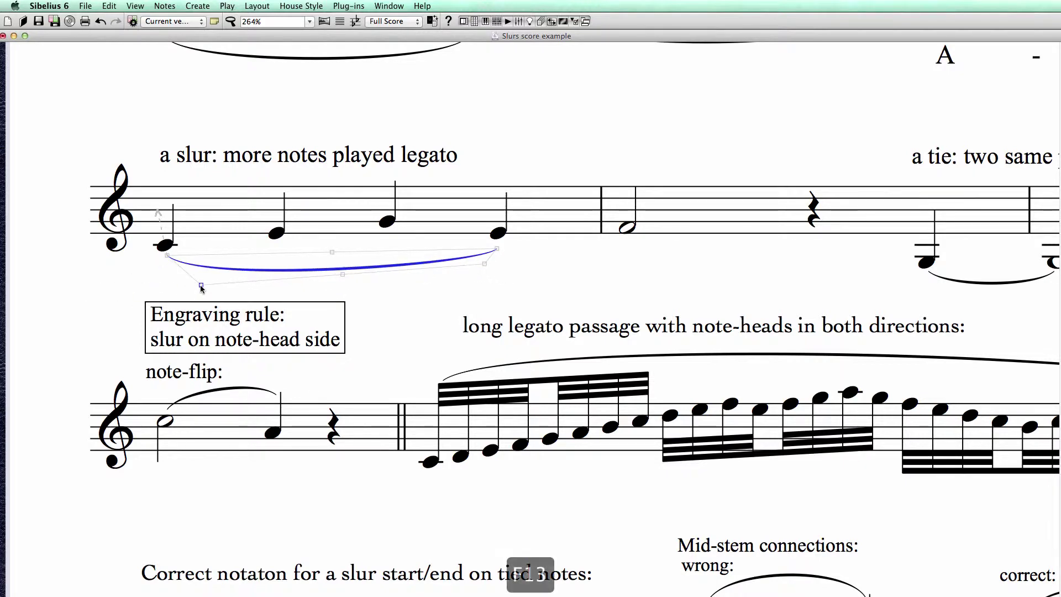
{"action": "left_click", "coordinate": [426, 292]}
{"action": "left_click", "coordinate": [360, 250]}
{"action": "key", "text": "F13"}
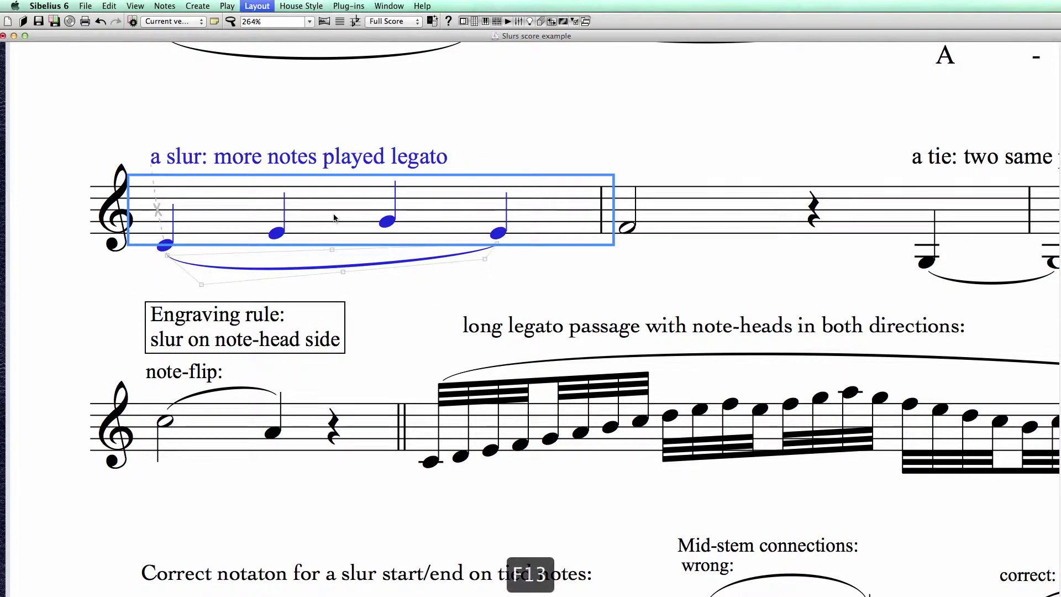
{"action": "left_click", "coordinate": [374, 301]}
{"action": "left_click", "coordinate": [334, 159]}
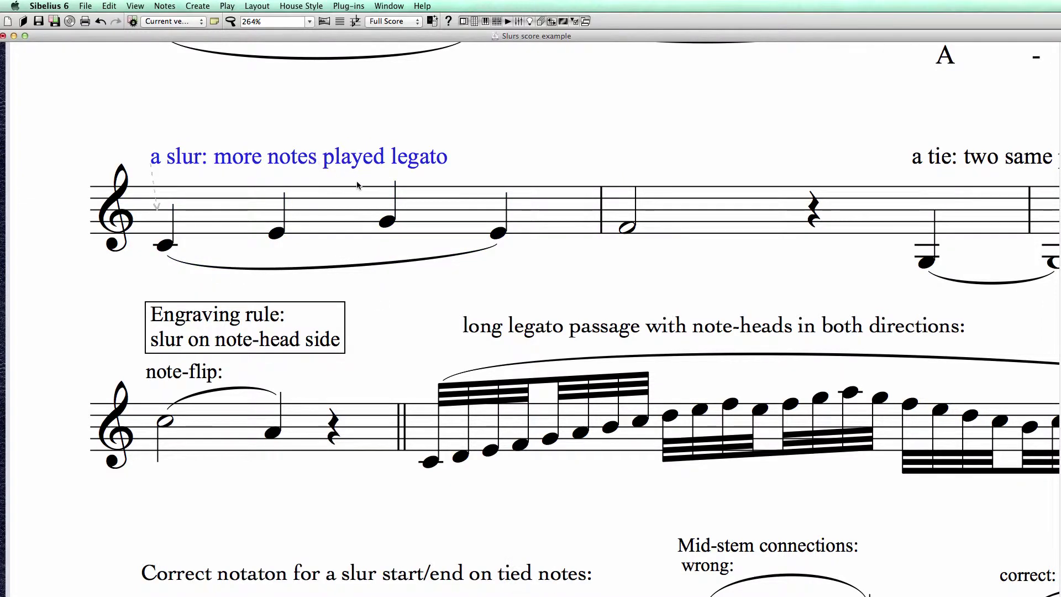
{"action": "left_click", "coordinate": [305, 270]}
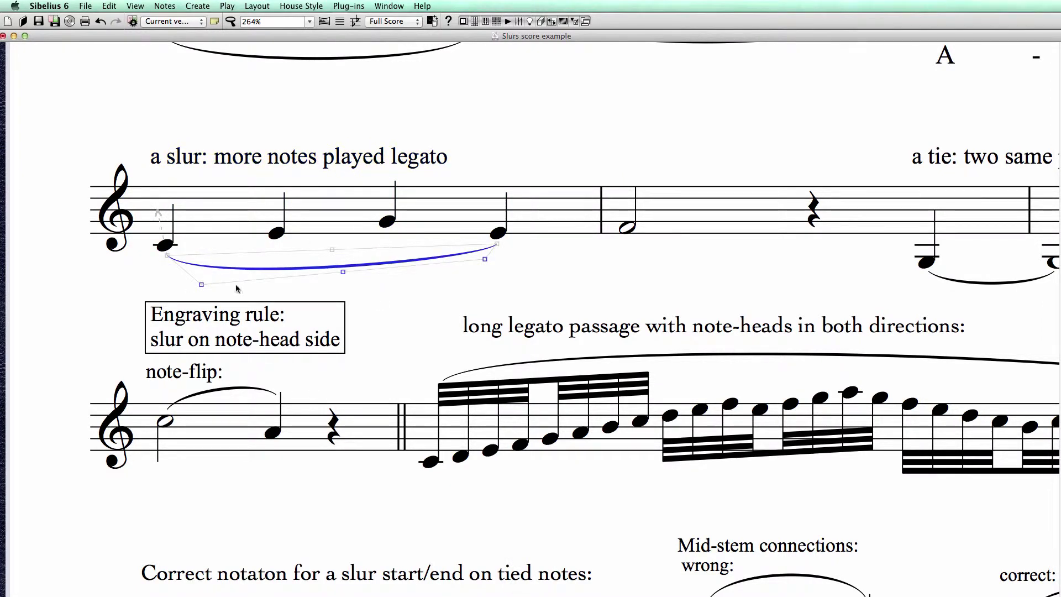
- Inspect the tie between the two same-pitched notes, and show the handles on unselected objects in the score
{"action": "left_click_drag", "start_coordinate": [480, 273], "coordinate": [267, 301]}
{"action": "left_click", "coordinate": [422, 186]}
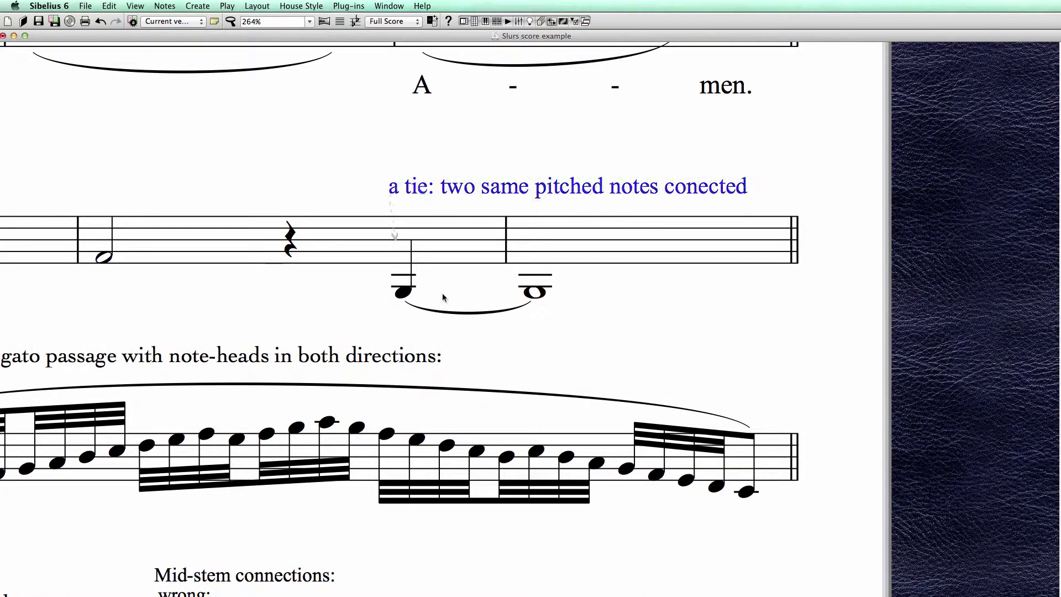
{"action": "left_click", "coordinate": [446, 313]}
{"action": "left_click", "coordinate": [433, 273]}
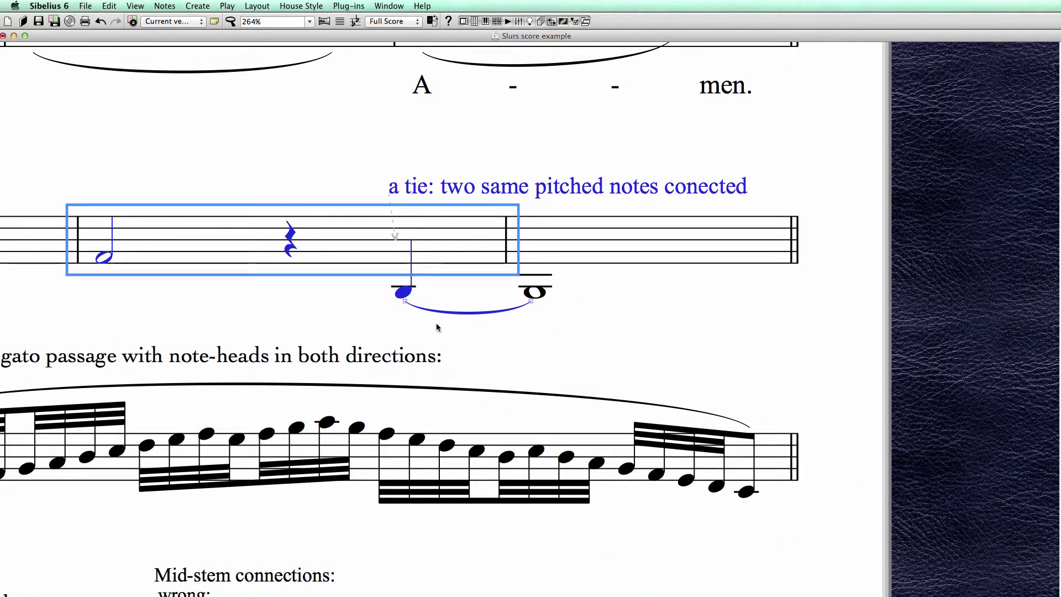
{"action": "scroll", "coordinate": [559, 324], "scroll_direction": "left", "scroll_amount": 1}
{"action": "left_click", "coordinate": [564, 329]}
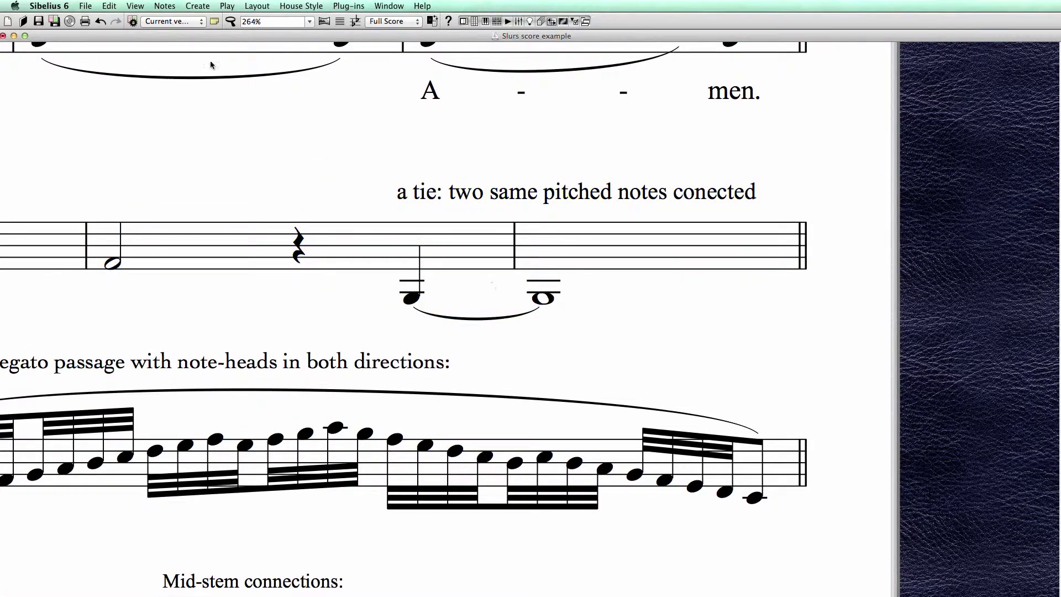
{"action": "left_click", "coordinate": [136, 5]}
{"action": "left_click", "coordinate": [161, 110]}
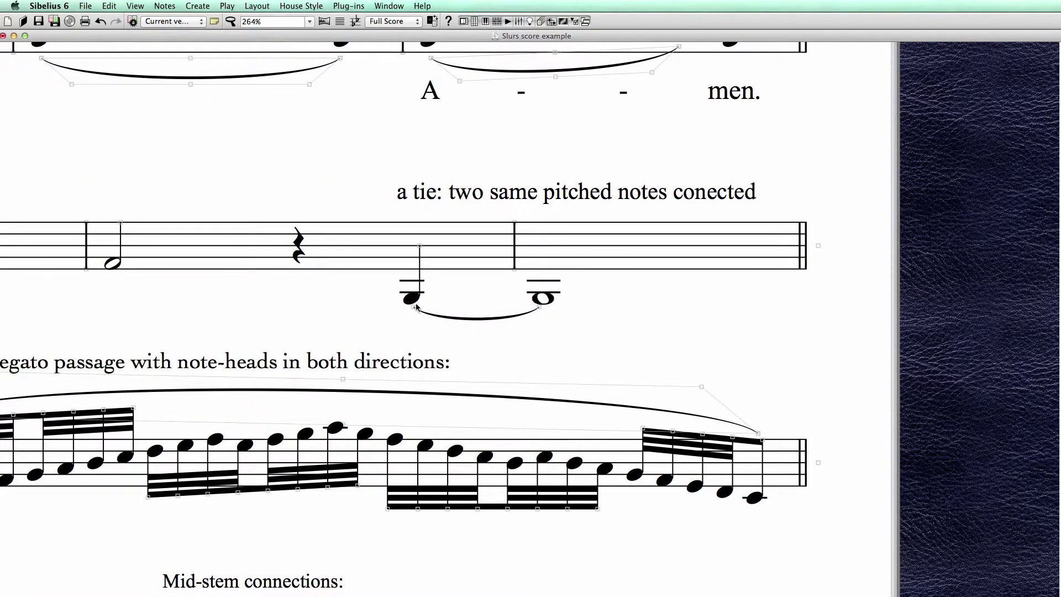
- Lower the tie's end at the whole note slightly, and reset the tie to its default position
{"action": "scroll", "coordinate": [326, 303], "scroll_direction": "left", "scroll_amount": 5}
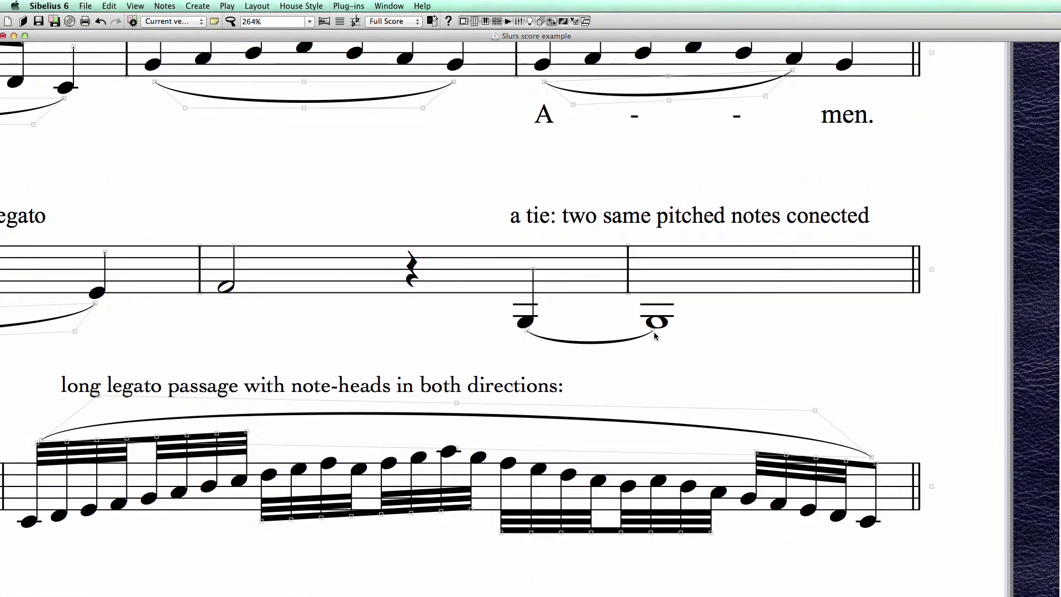
{"action": "mouse_move", "coordinate": [654, 330]}
{"action": "left_mouse_down"}
{"action": "mouse_move", "coordinate": [718, 335]}
{"action": "mouse_move", "coordinate": [656, 336]}
{"action": "mouse_move", "coordinate": [668, 382]}
{"action": "mouse_move", "coordinate": [659, 346]}
{"action": "left_mouse_up"}
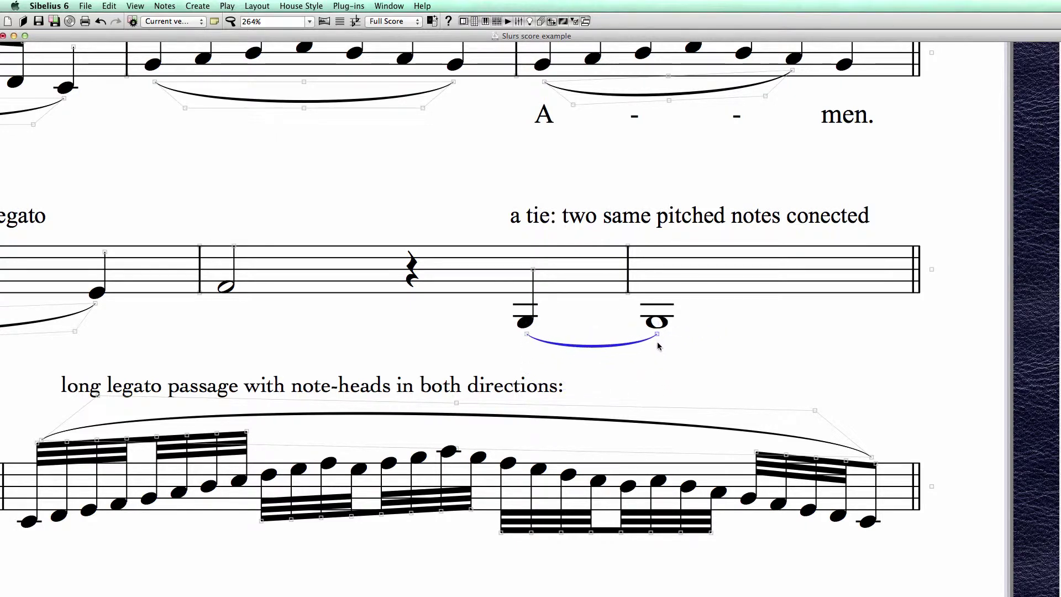
{"action": "left_click", "coordinate": [620, 281]}
{"action": "left_click", "coordinate": [614, 347]}
{"action": "key", "text": "F13"}
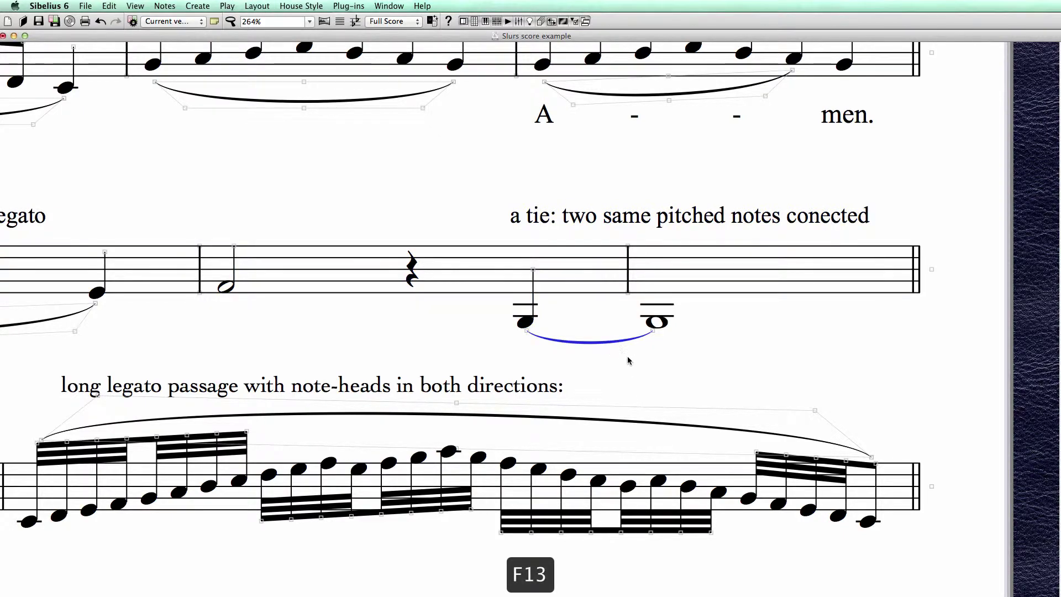
- Delete the slur under the four notes in the legato example
{"action": "left_click_drag", "start_coordinate": [307, 351], "coordinate": [690, 284]}
{"action": "left_click_drag", "start_coordinate": [581, 289], "coordinate": [594, 262]}
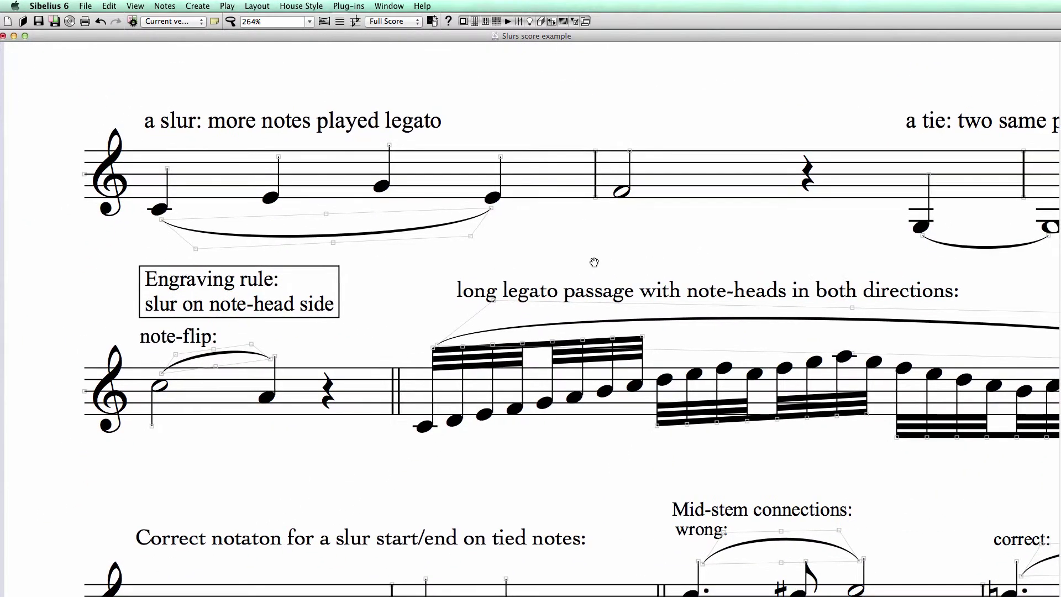
{"action": "scroll", "coordinate": [594, 262], "scroll_direction": "right", "scroll_amount": 3}
{"action": "scroll", "coordinate": [594, 262], "scroll_direction": "up", "scroll_amount": 2}
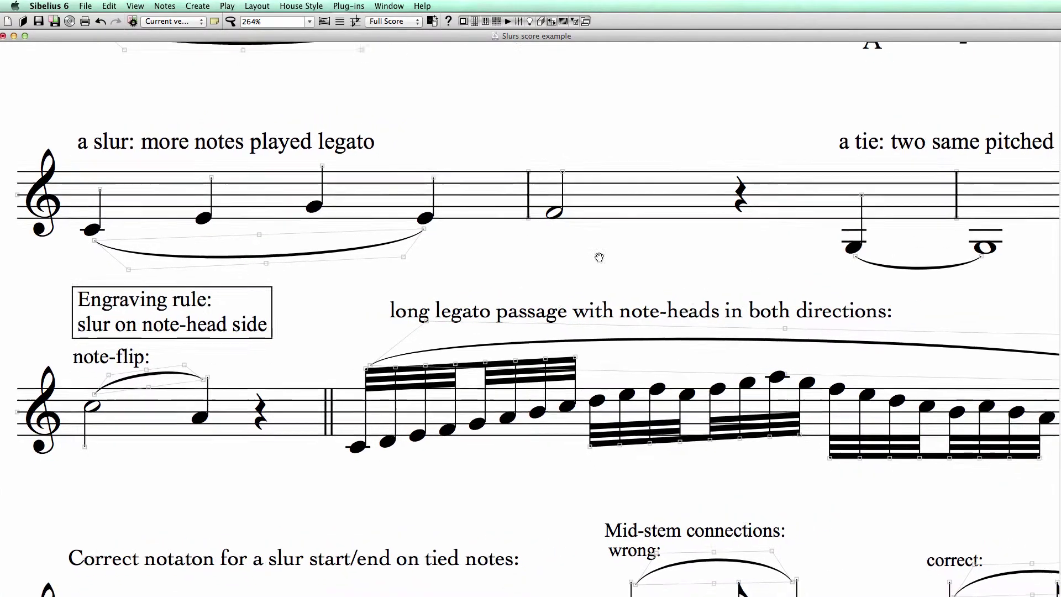
{"action": "scroll", "coordinate": [599, 258], "scroll_direction": "down", "scroll_amount": 1}
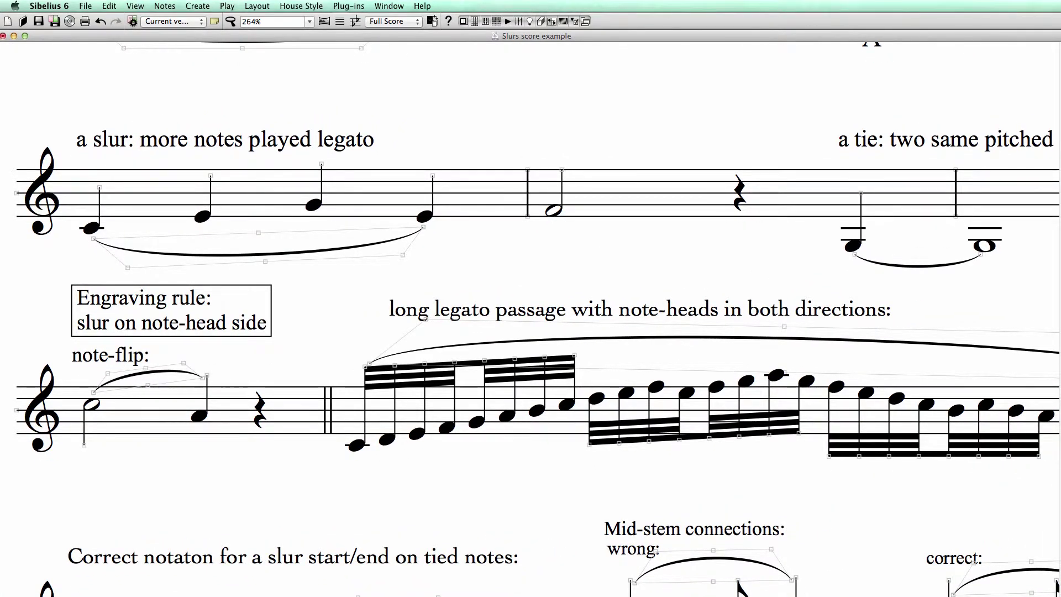
{"action": "scroll", "coordinate": [494, 268], "scroll_direction": "up", "scroll_amount": 2}
{"action": "scroll", "coordinate": [494, 268], "scroll_direction": "left", "scroll_amount": 1}
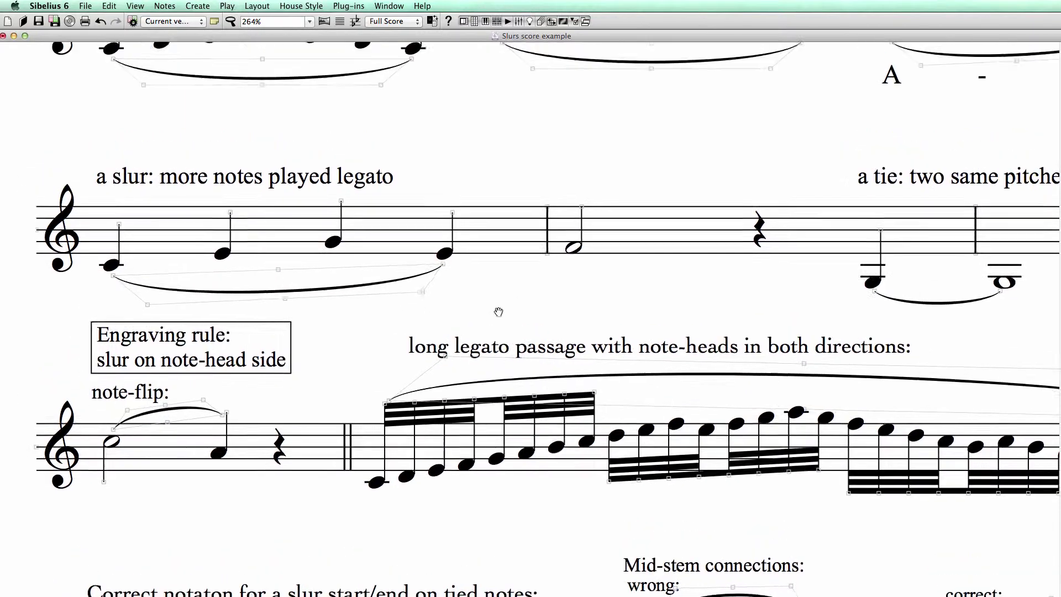
{"action": "left_click", "coordinate": [345, 284]}
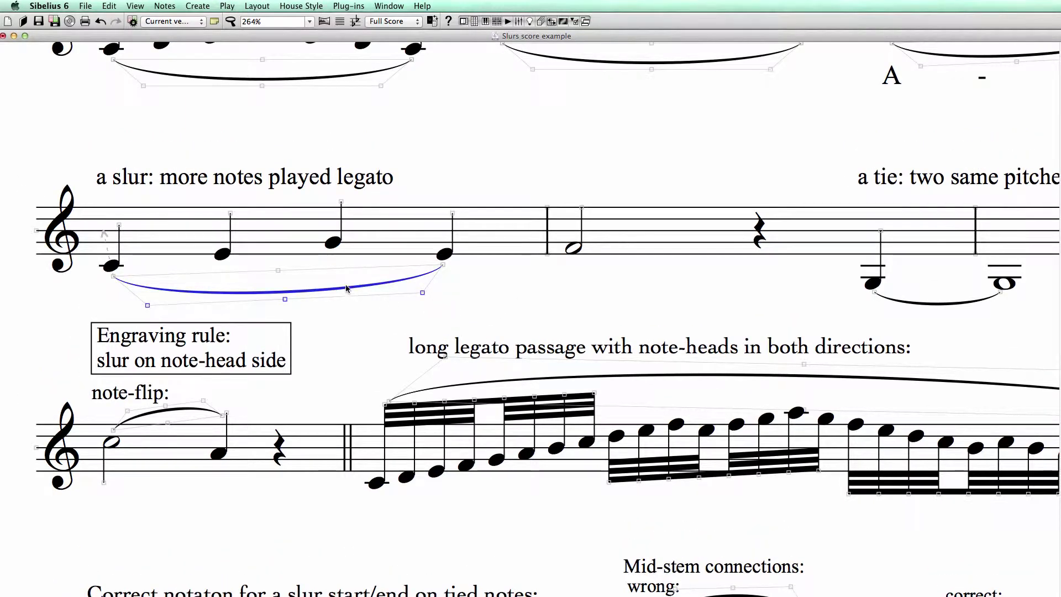
{"action": "key", "text": "Delete"}
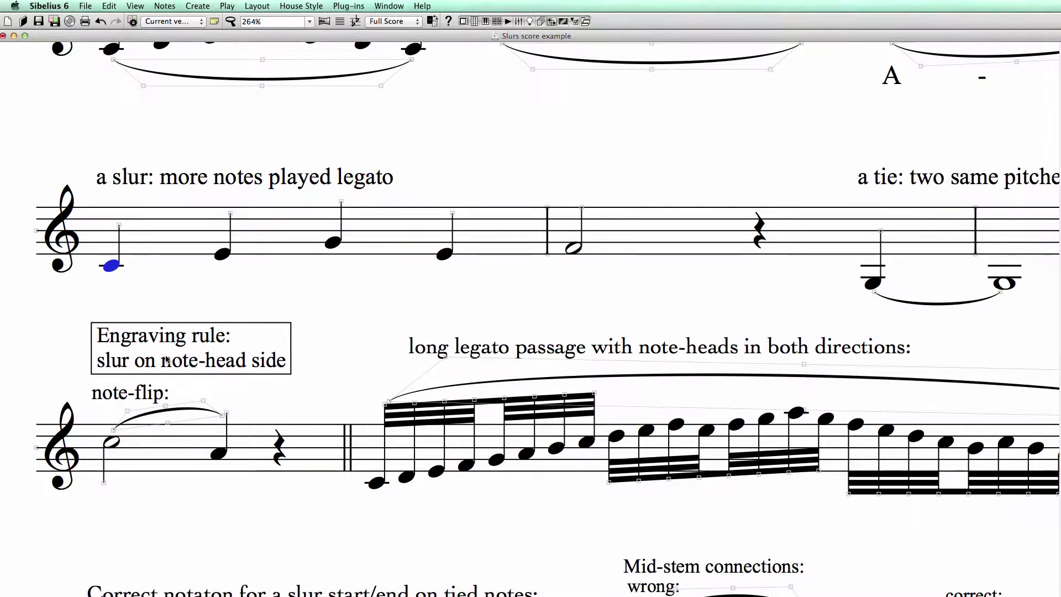
- Add a slur starting on the first legato note and extend it note by note to the half note in the following bar
{"action": "key", "text": "s"}
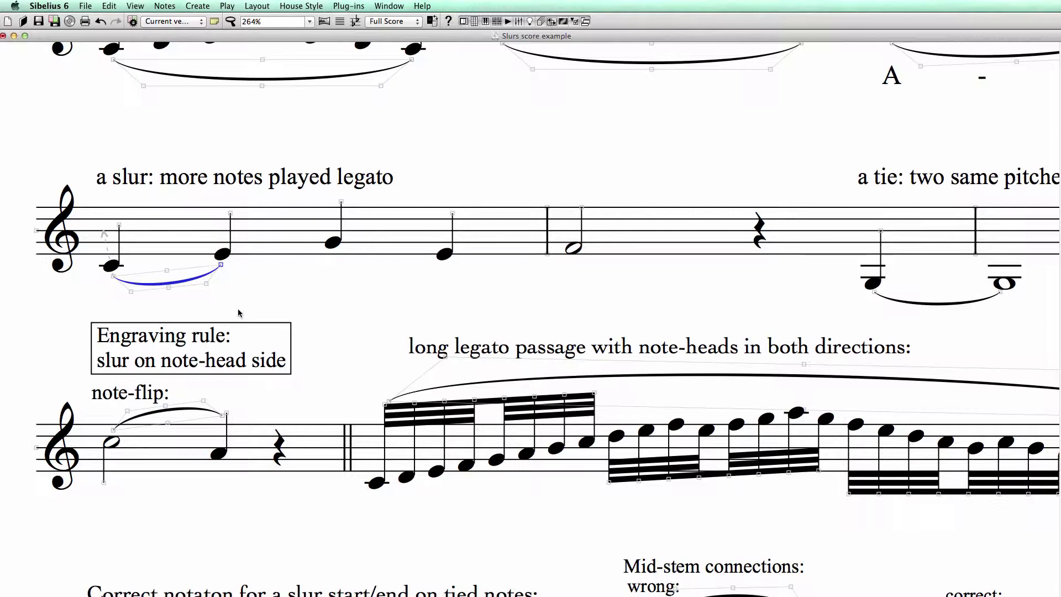
{"action": "key", "text": "space"}
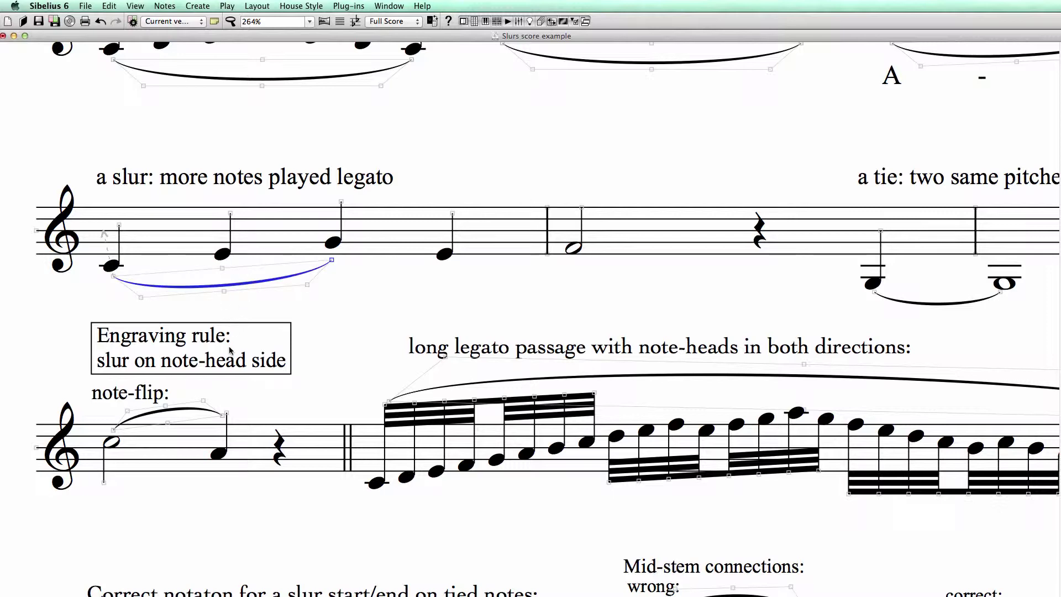
{"action": "key", "text": "space"}
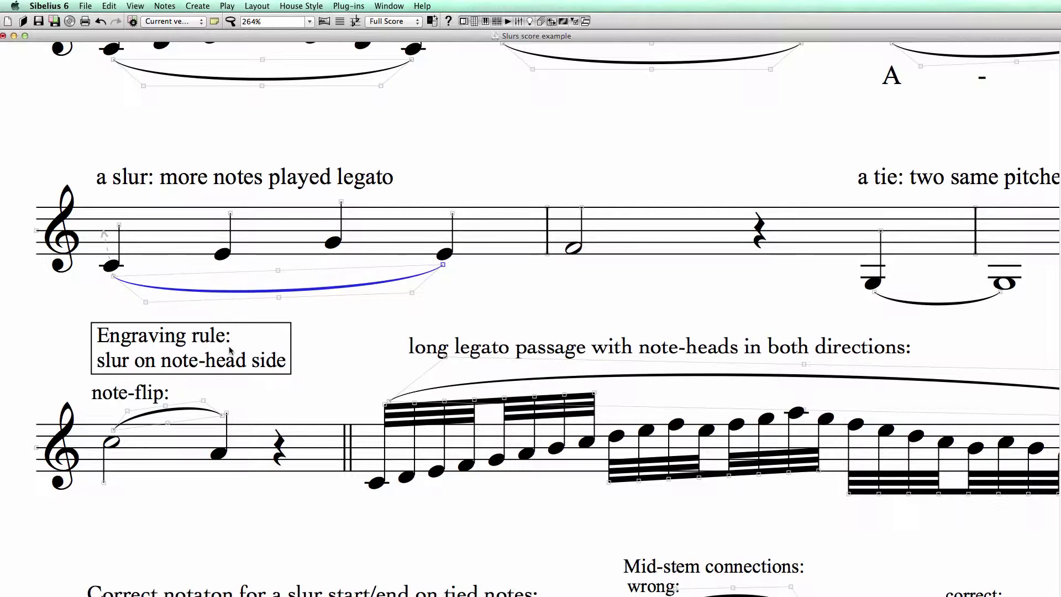
{"action": "key", "text": "space"}
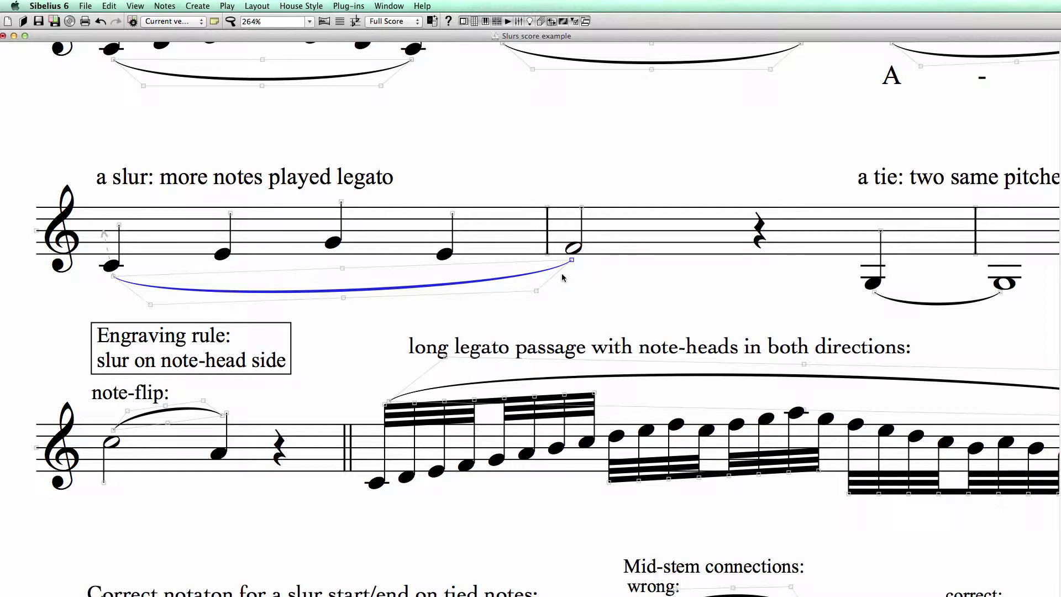
- Shorten the slur note by note back to the second note, extend it again to the half note, and deselect it
{"action": "key", "text": "shift+space"}
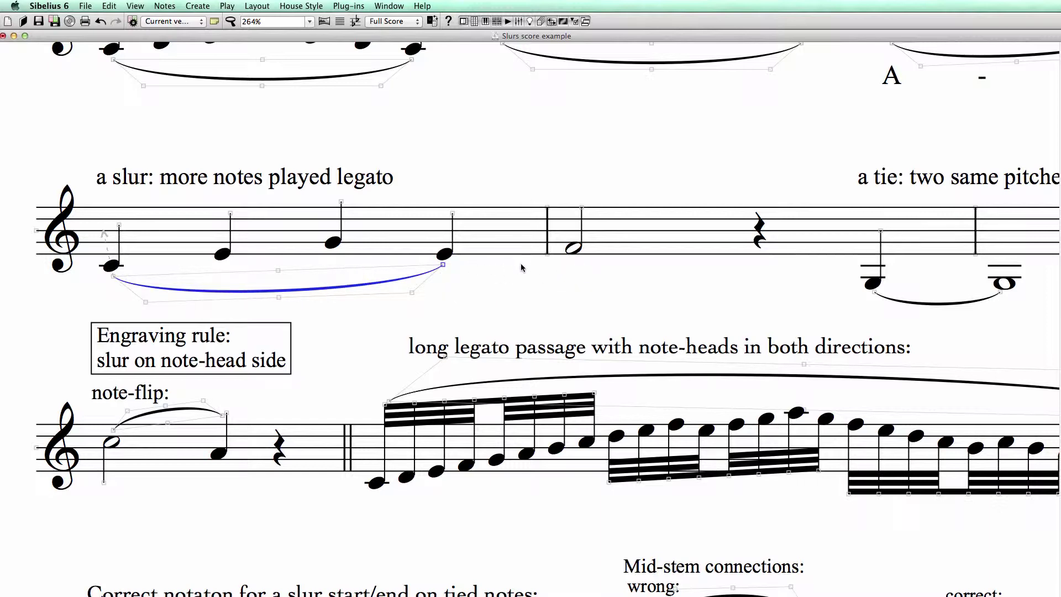
{"action": "key", "text": "shift+space"}
{"action": "key", "text": "shift+space"}
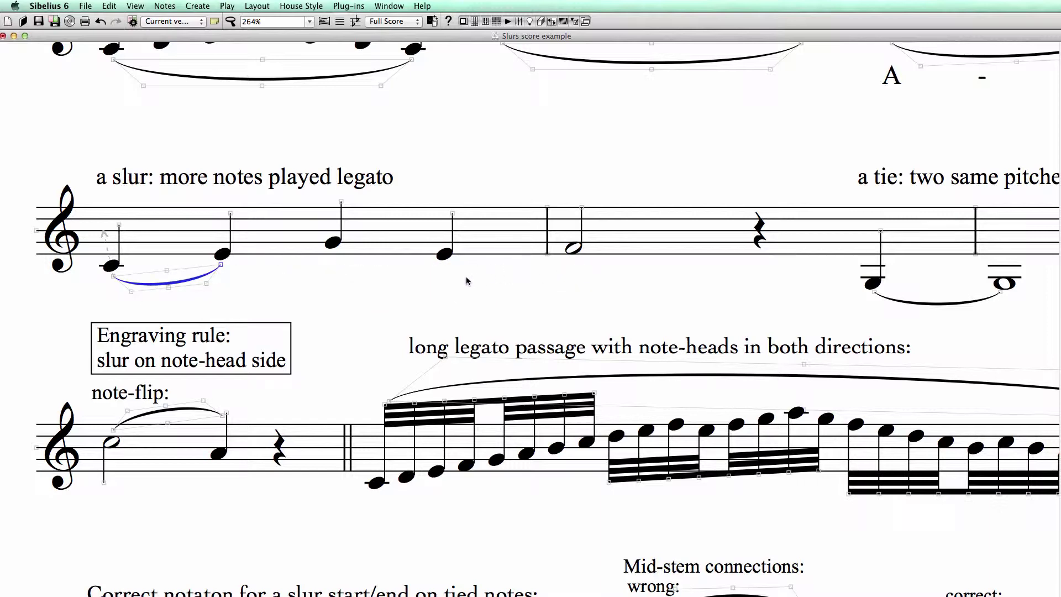
{"action": "key", "text": "space"}
{"action": "key", "text": "space"}
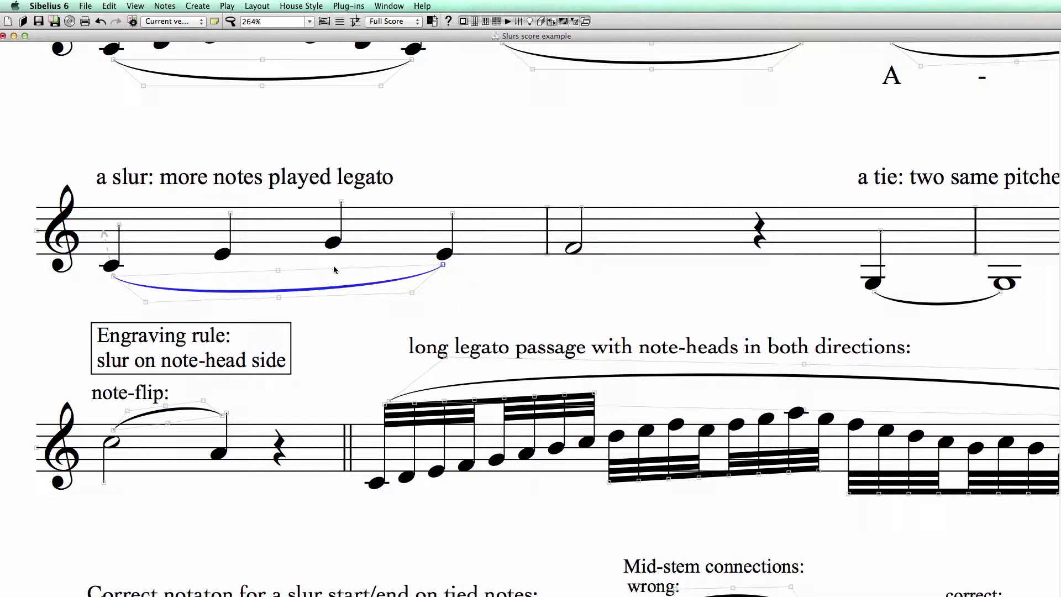
{"action": "key", "text": "space"}
{"action": "left_click", "coordinate": [448, 316]}
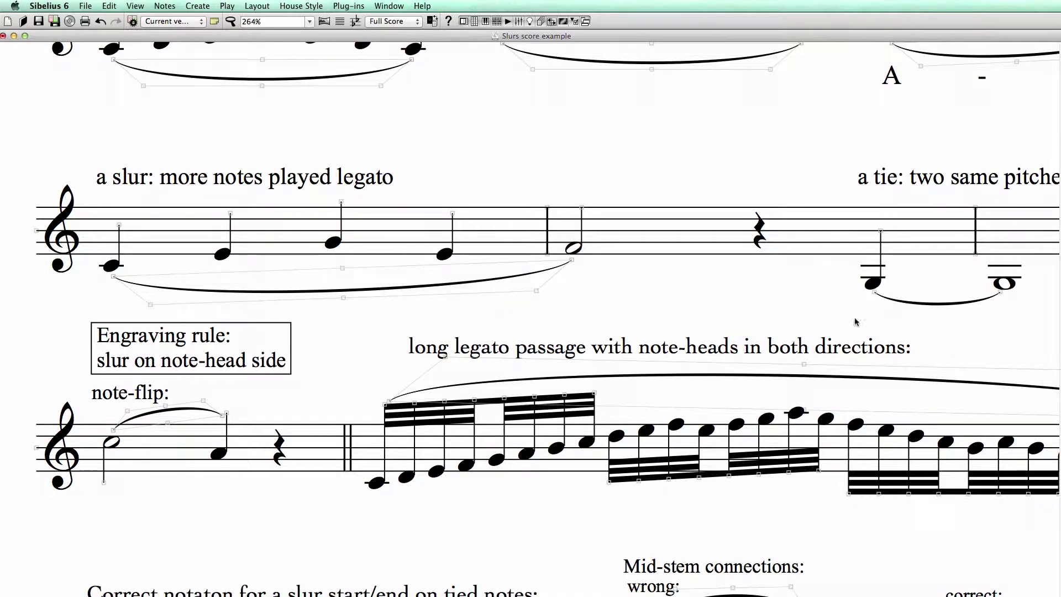
- Select the legato slur ending on the half note to examine where it starts and ends
{"action": "left_click_drag", "start_coordinate": [629, 293], "coordinate": [631, 222]}
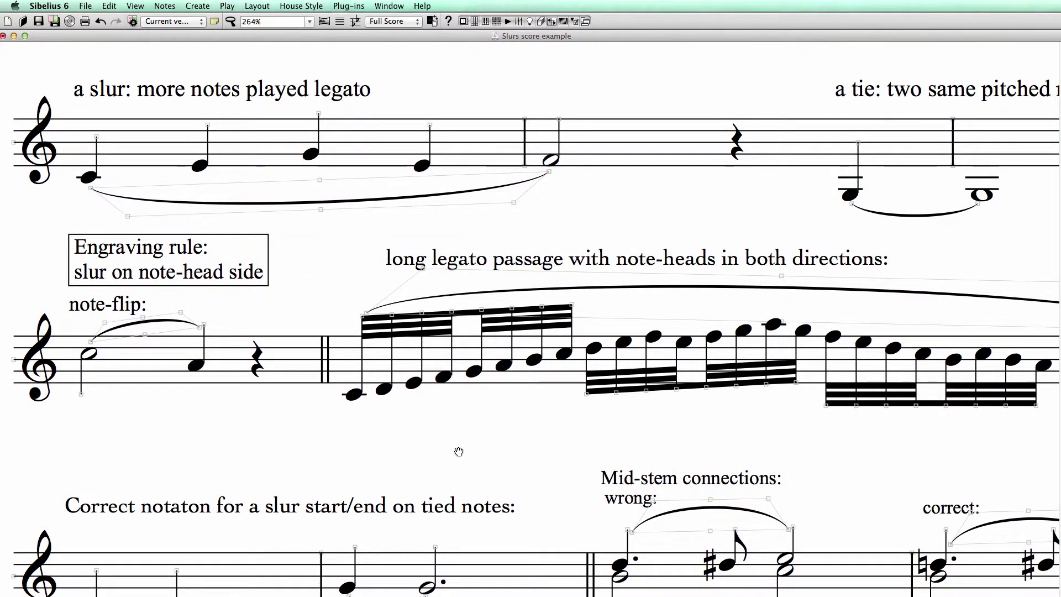
{"action": "mouse_move", "coordinate": [455, 445]}
{"action": "left_mouse_down"}
{"action": "mouse_move", "coordinate": [465, 429]}
{"action": "mouse_move", "coordinate": [464, 462]}
{"action": "left_mouse_up"}
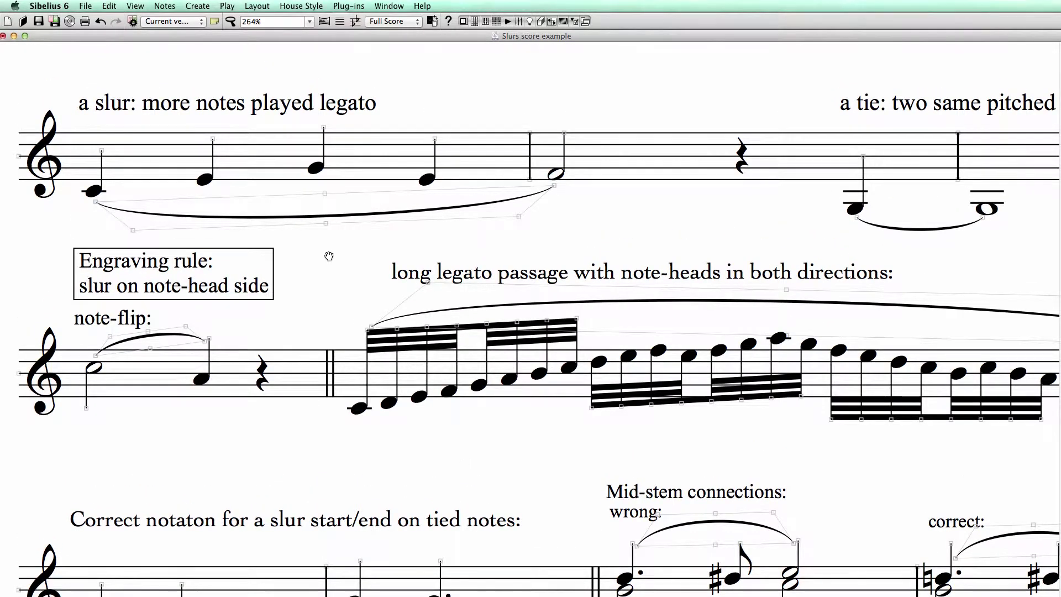
{"action": "left_click_drag", "start_coordinate": [329, 256], "coordinate": [330, 264]}
{"action": "left_click", "coordinate": [106, 216]}
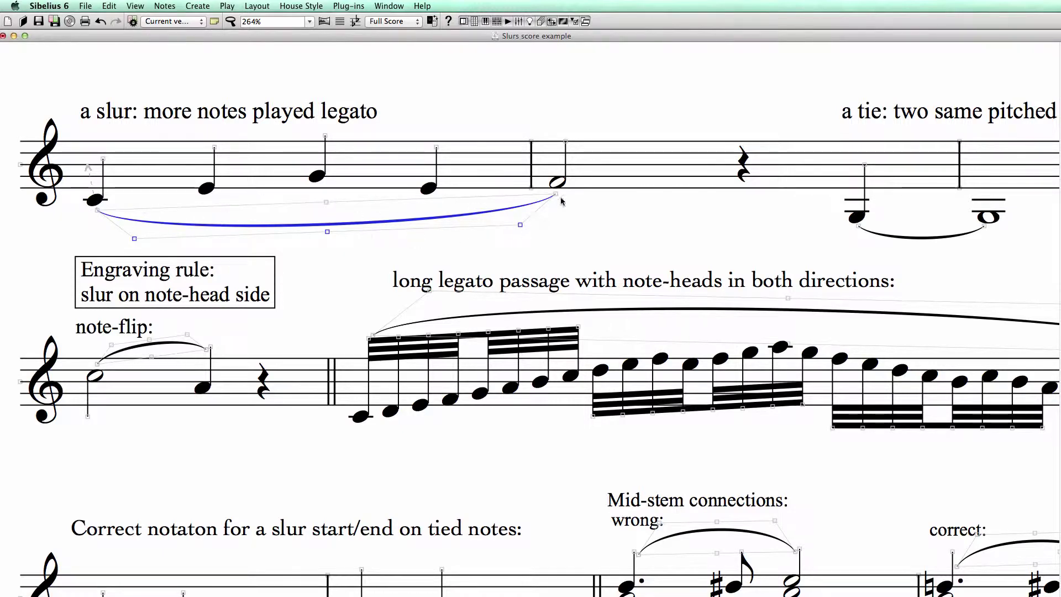
- Flip the melisma slur in the vocal example above the notes and back below them
{"action": "left_click_drag", "start_coordinate": [681, 118], "coordinate": [625, 433]}
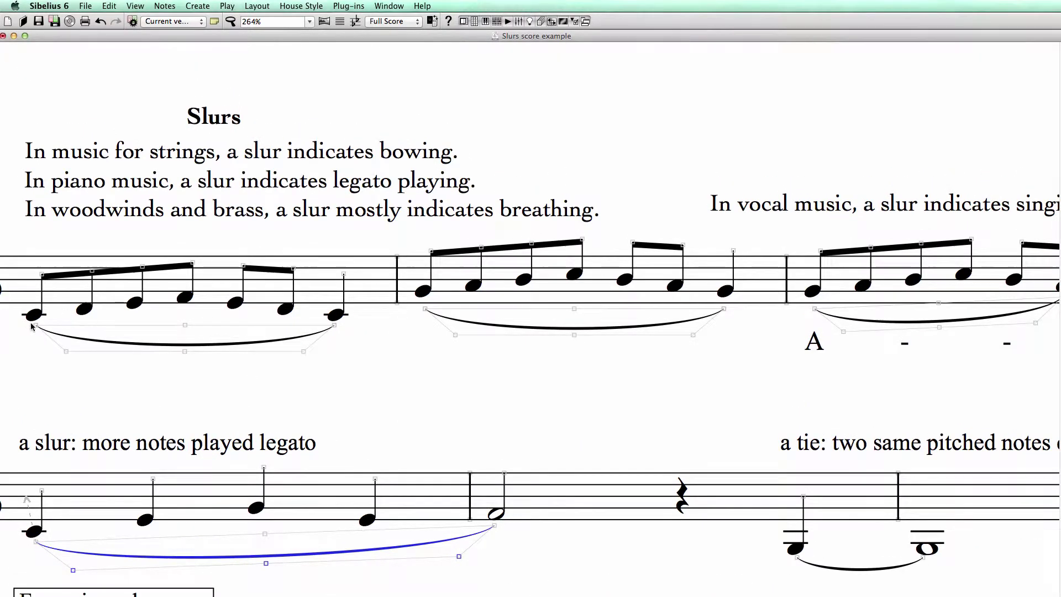
{"action": "left_click_drag", "start_coordinate": [588, 400], "coordinate": [317, 457]}
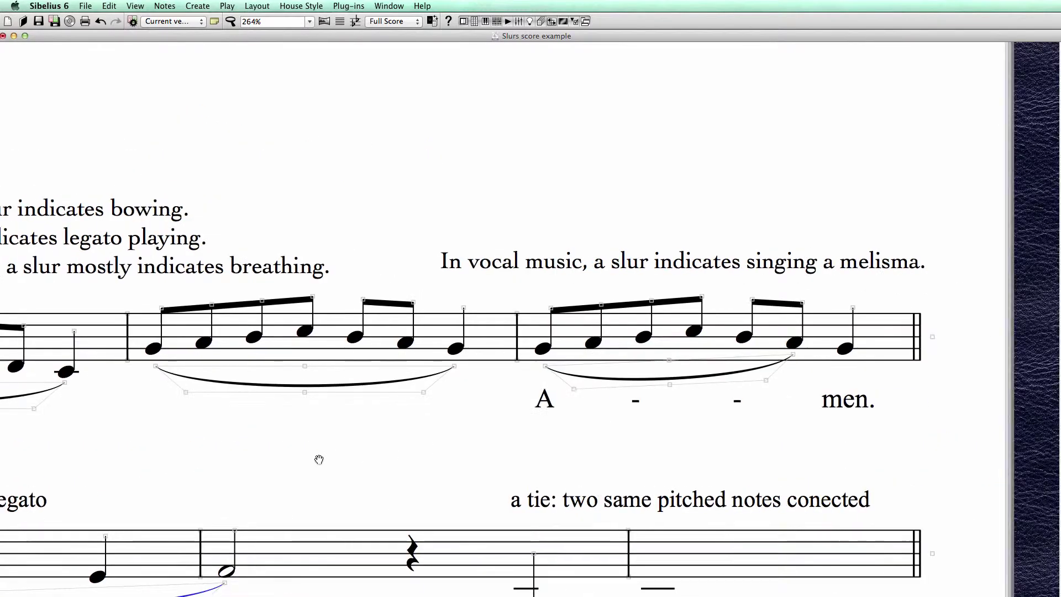
{"action": "left_click", "coordinate": [643, 379]}
{"action": "key", "text": "x"}
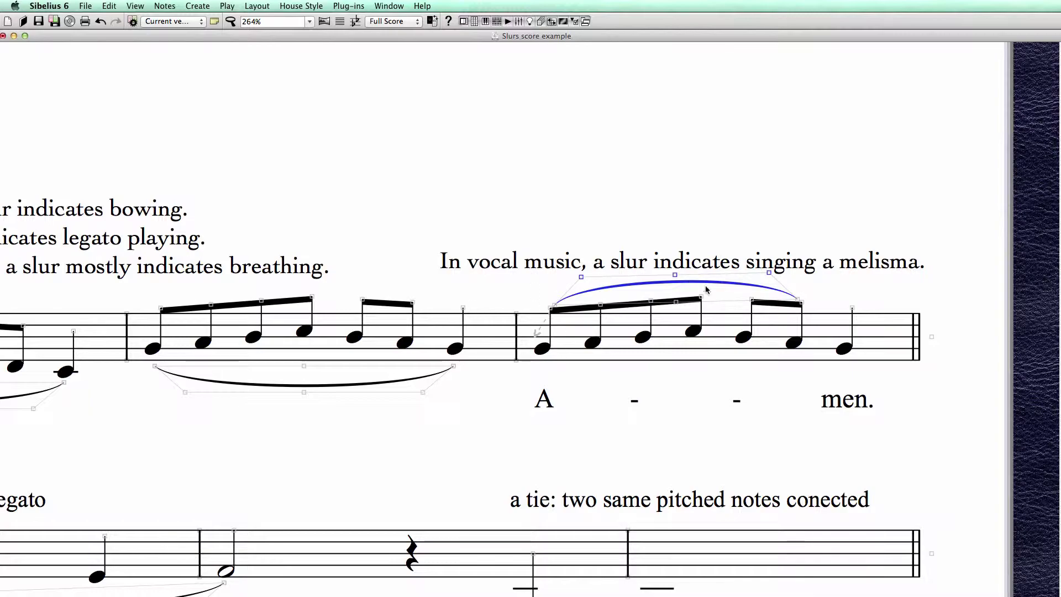
{"action": "key", "text": "x"}
- Delete the slur between the half note and the quarter note in the note-flip example
{"action": "left_click_drag", "start_coordinate": [436, 434], "coordinate": [817, 301]}
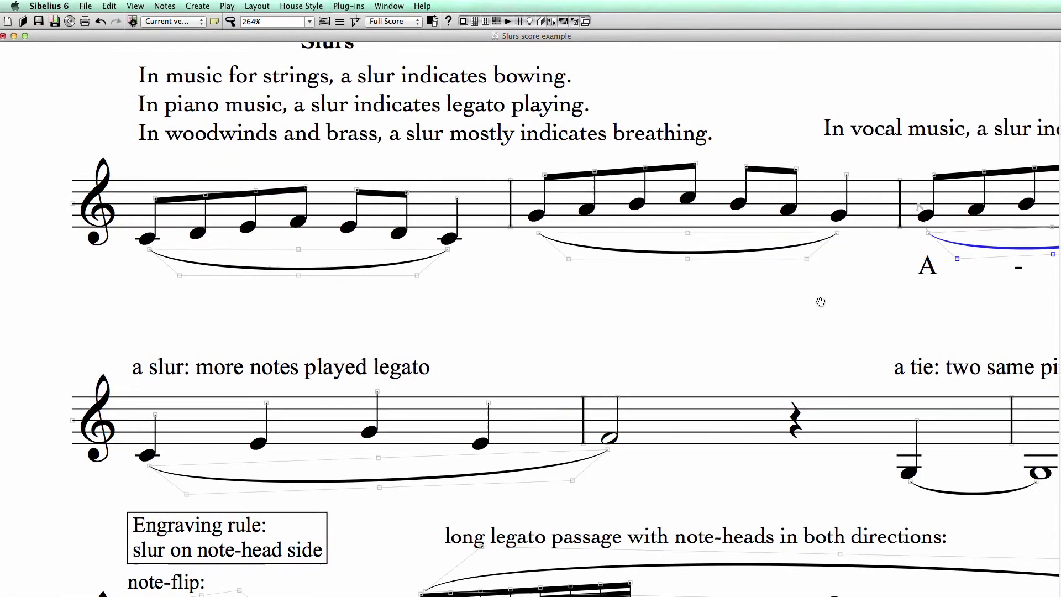
{"action": "left_click_drag", "start_coordinate": [578, 292], "coordinate": [582, 199]}
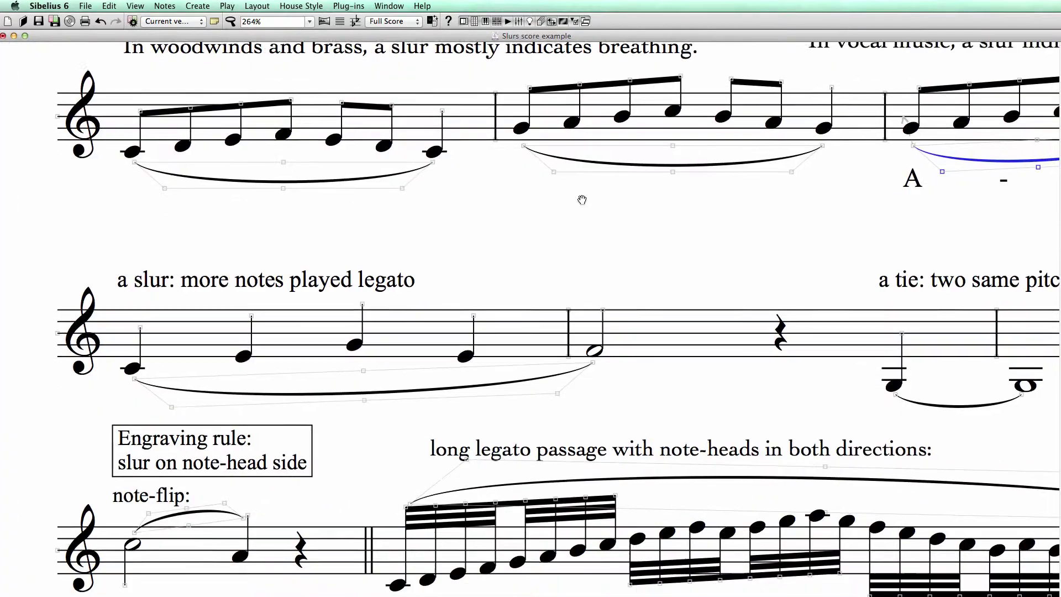
{"action": "left_click_drag", "start_coordinate": [598, 322], "coordinate": [596, 223]}
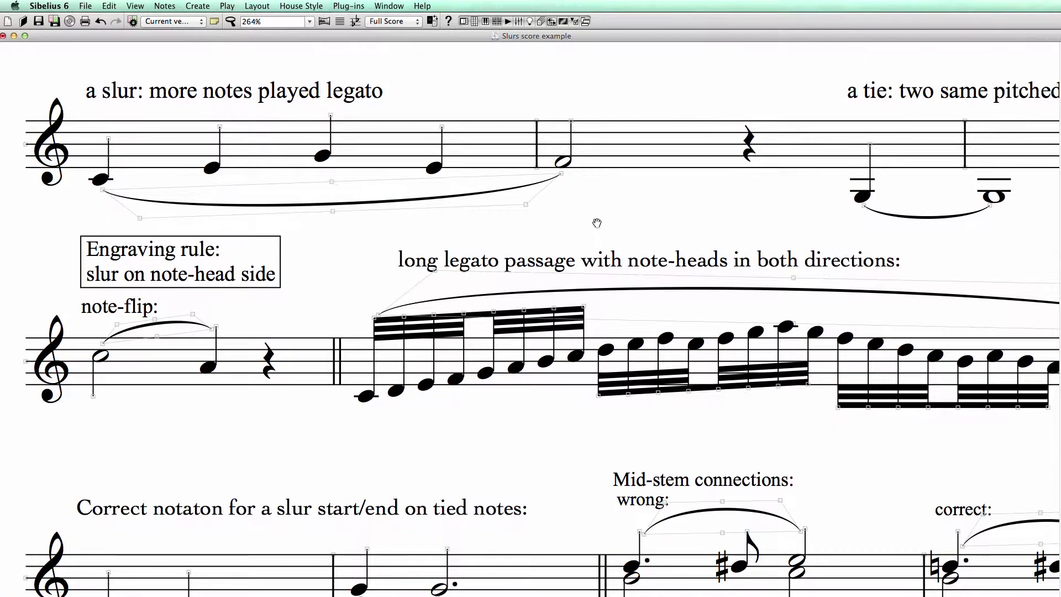
{"action": "left_click_drag", "start_coordinate": [210, 419], "coordinate": [213, 402]}
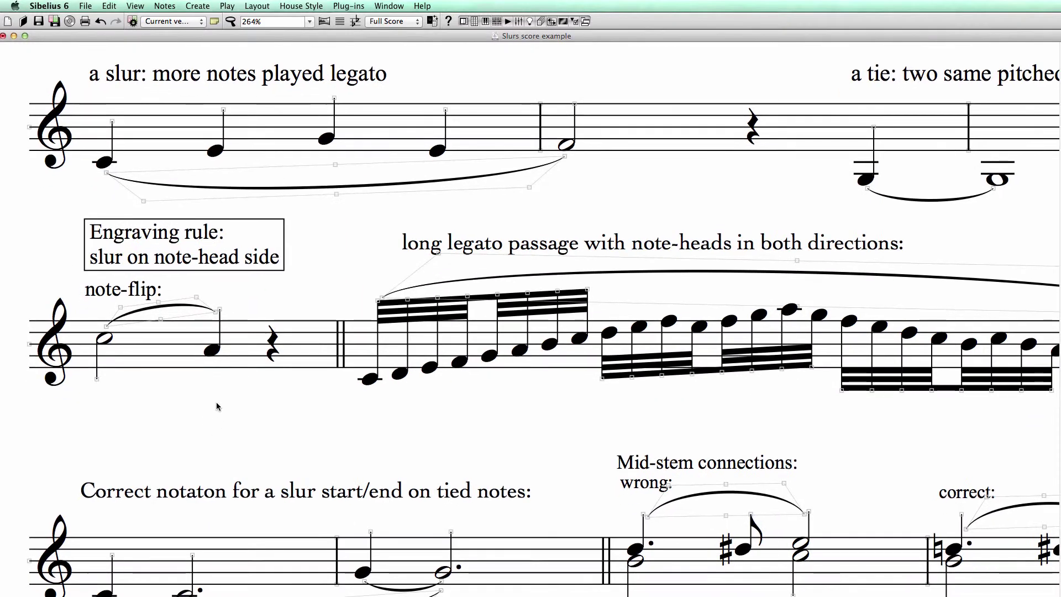
{"action": "left_click", "coordinate": [177, 309]}
{"action": "key", "text": "BackSpace"}
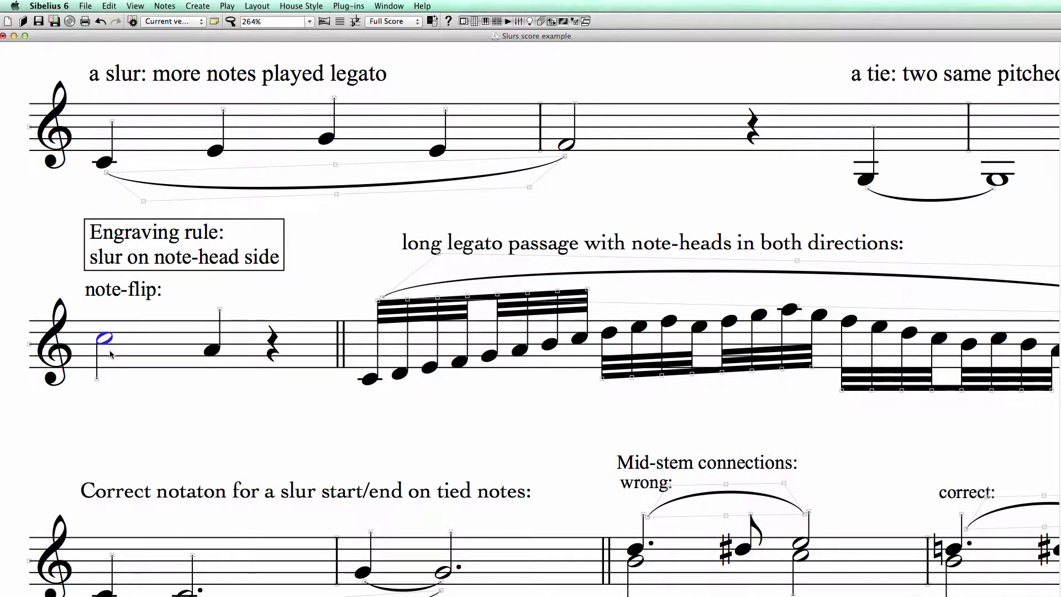
- Add a new slur from the note-flip example's half note to its quarter note and select its end handle
{"action": "key", "text": "s"}
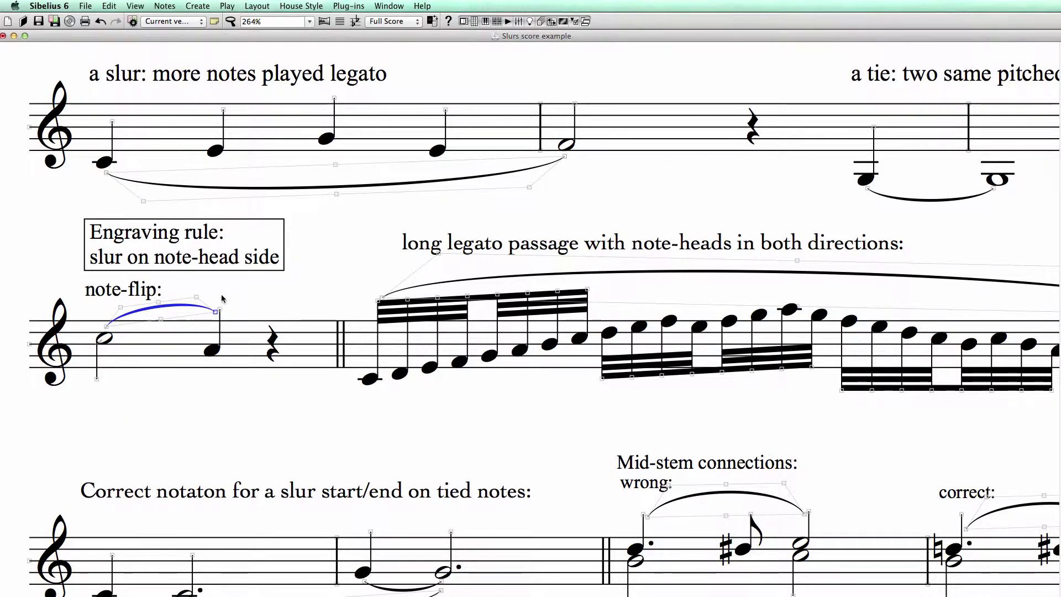
{"action": "key", "text": "Escape"}
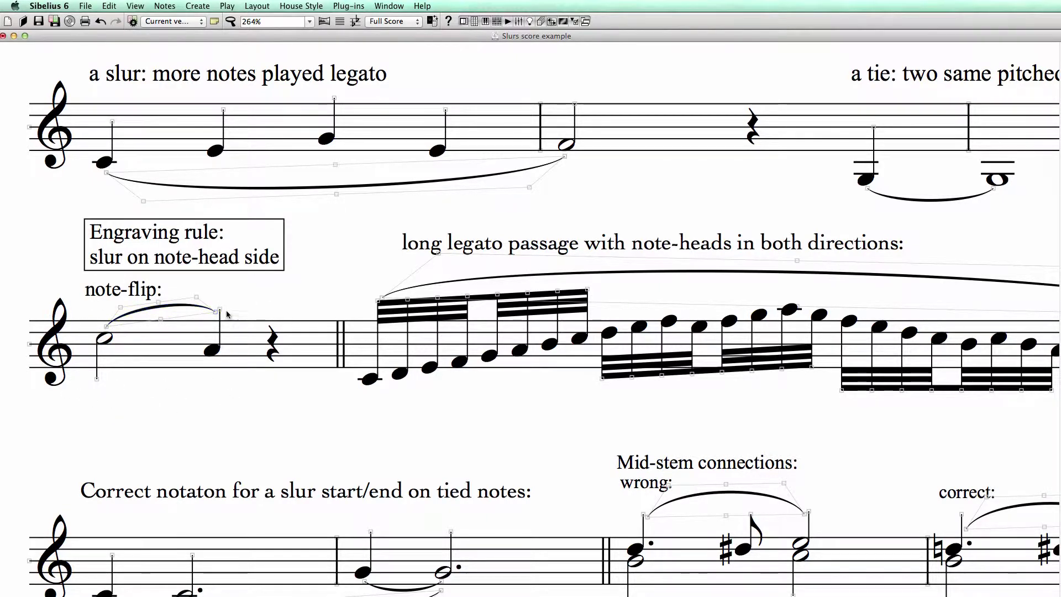
{"action": "left_click", "coordinate": [215, 313]}
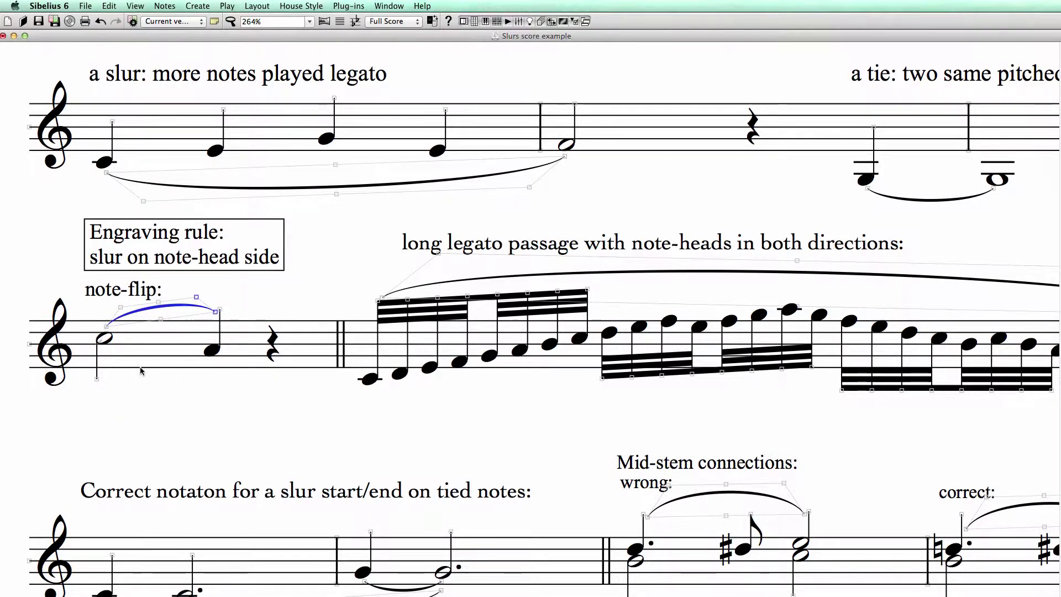
- Flip the half note in the note-flip example so its stem points up, and look up the Flip command
{"action": "left_click", "coordinate": [101, 341]}
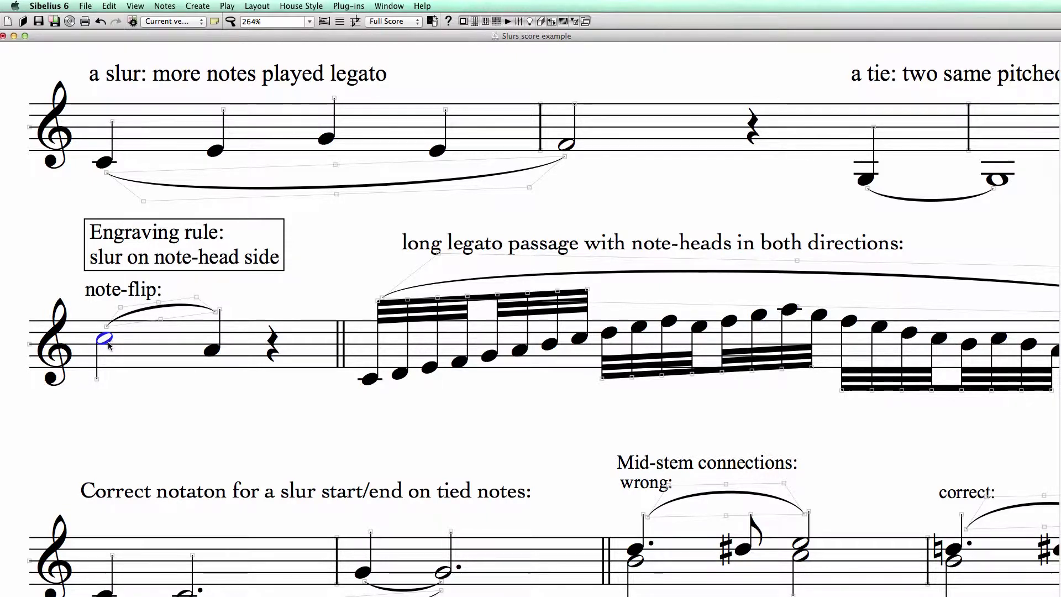
{"action": "key", "text": "x"}
{"action": "left_click", "coordinate": [109, 6]}
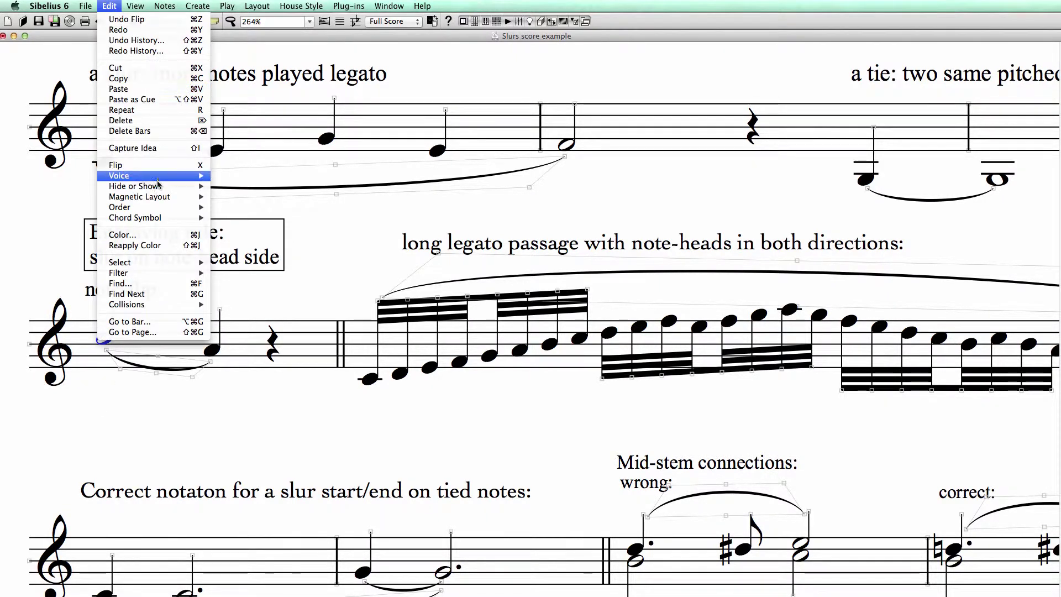
{"action": "mouse_move", "coordinate": [129, 190]}
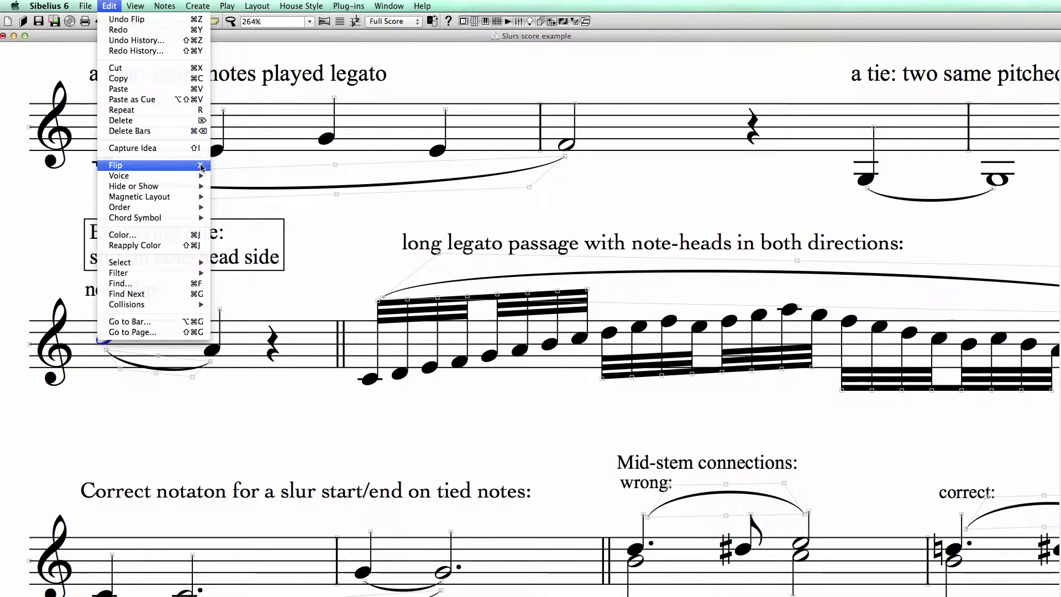
{"action": "left_click", "coordinate": [164, 414]}
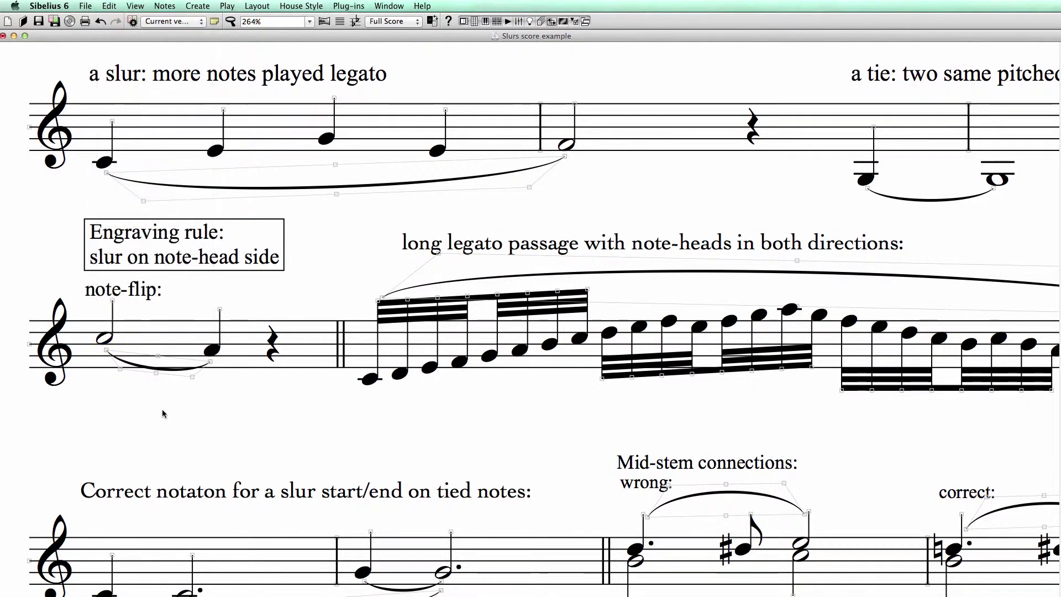
- Flip the note-flip half note's stem down and back up twice, and select the slur under it
{"action": "left_click", "coordinate": [105, 338]}
{"action": "key", "text": "x"}
{"action": "key", "text": "x"}
{"action": "key", "text": "Escape"}
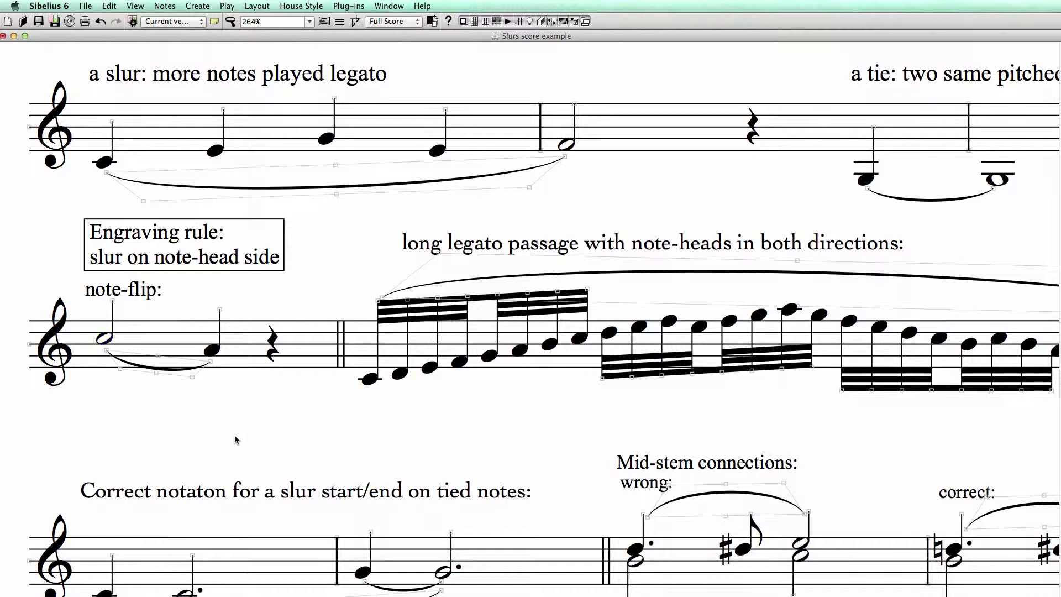
{"action": "left_click", "coordinate": [101, 346]}
{"action": "key", "text": "x"}
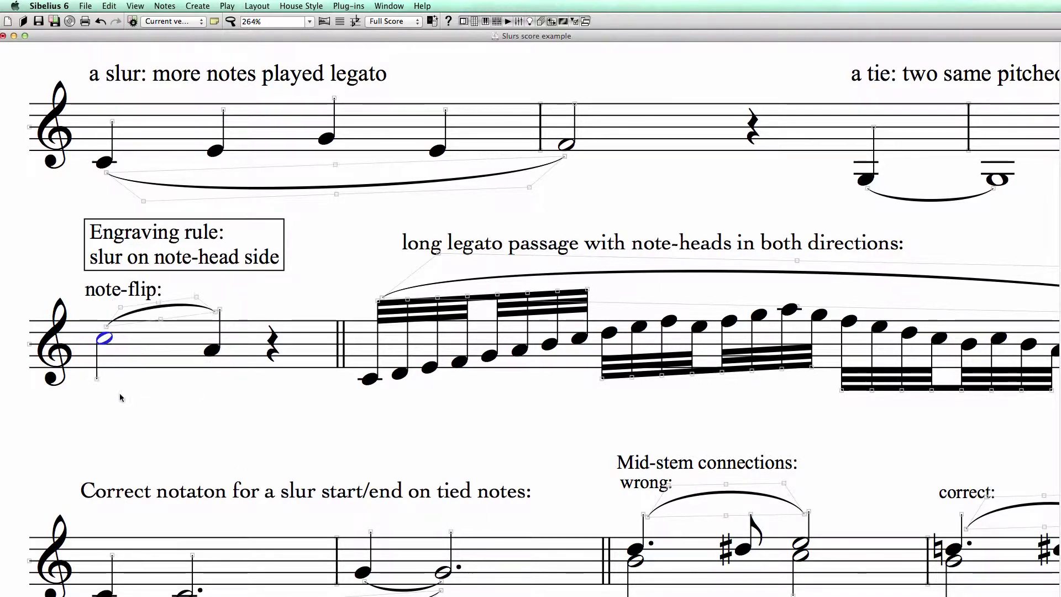
{"action": "key", "text": "x"}
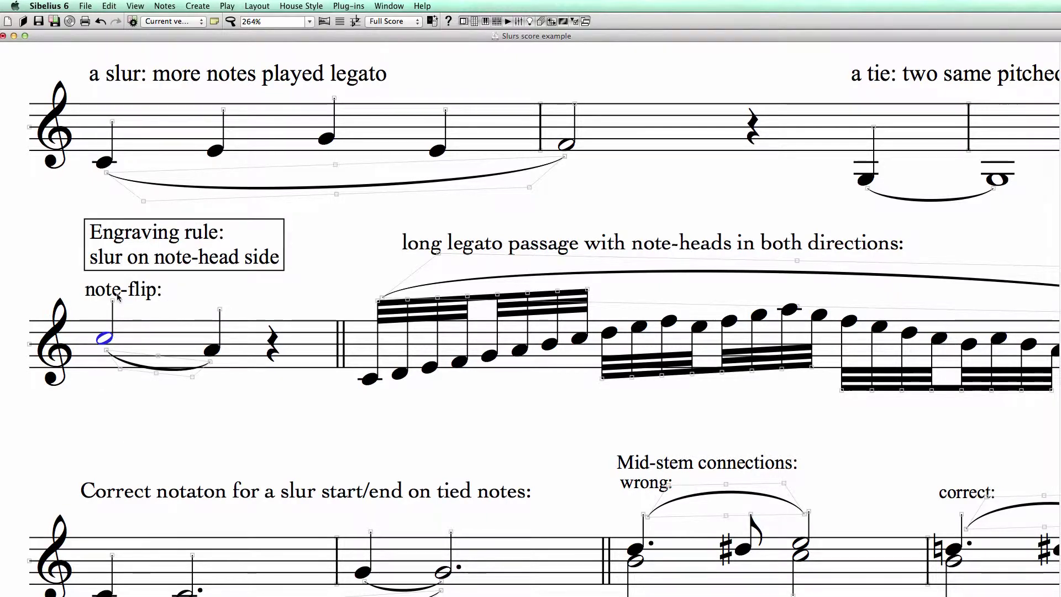
{"action": "left_click", "coordinate": [277, 409]}
{"action": "left_click", "coordinate": [139, 366]}
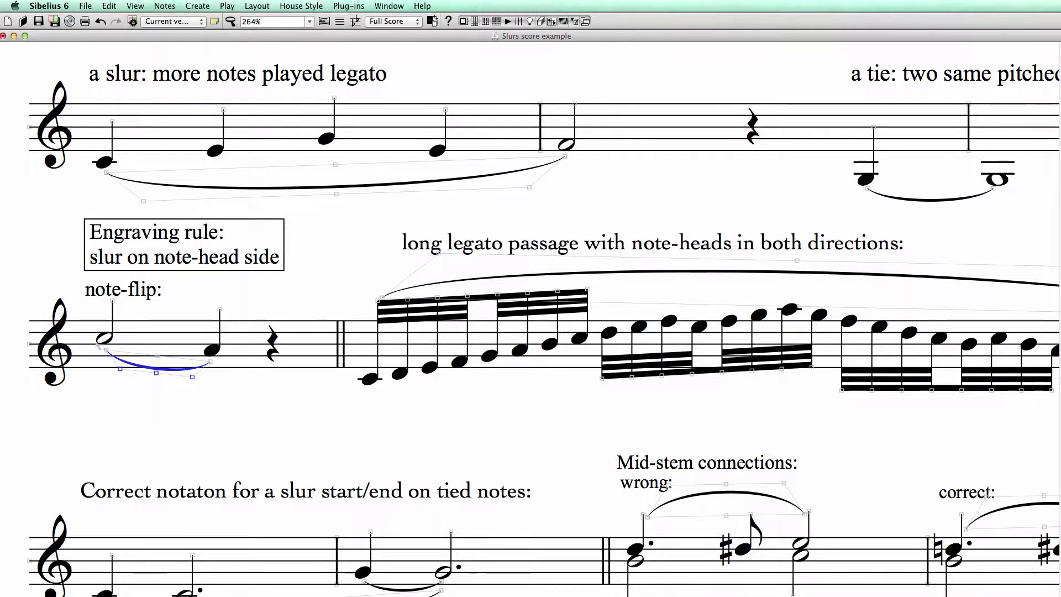
- Examine the slur and the changing stem directions in the long legato passage by selecting the slur and individual notes
{"action": "left_click", "coordinate": [785, 399]}
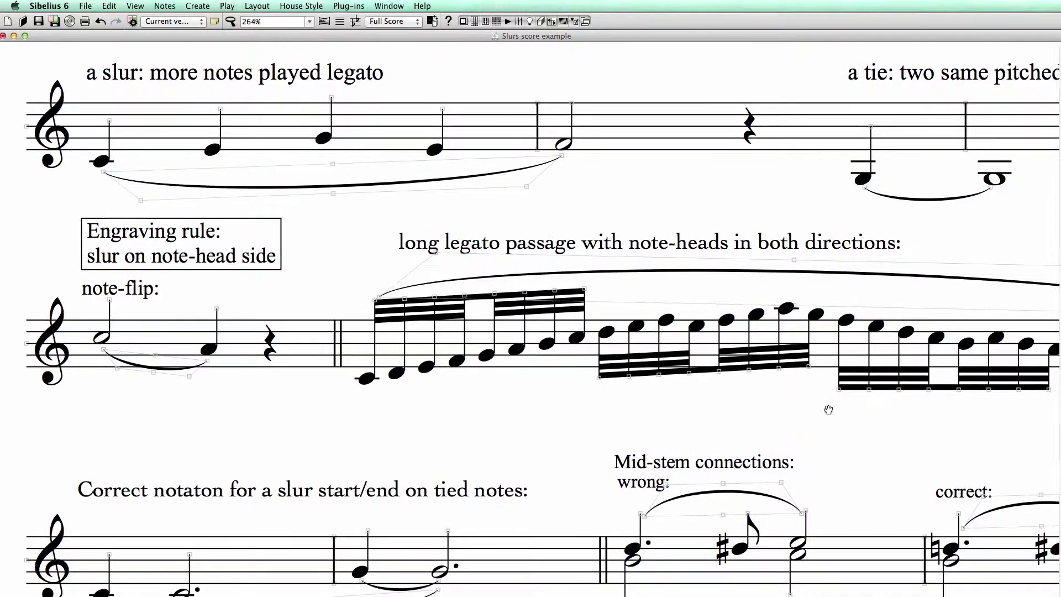
{"action": "left_click_drag", "start_coordinate": [827, 402], "coordinate": [593, 374]}
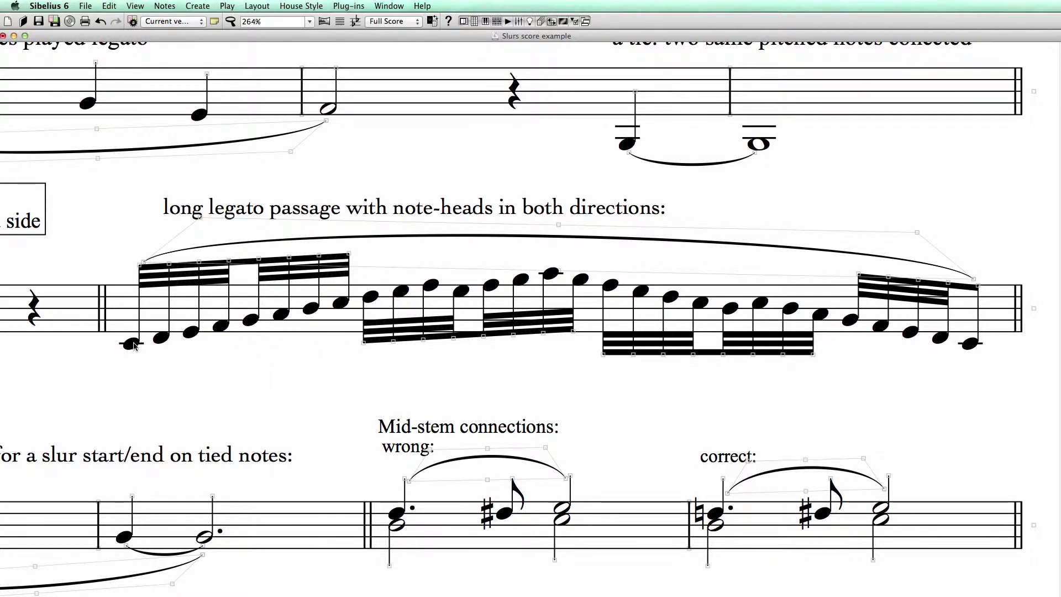
{"action": "left_click", "coordinate": [343, 303]}
{"action": "left_click", "coordinate": [851, 319]}
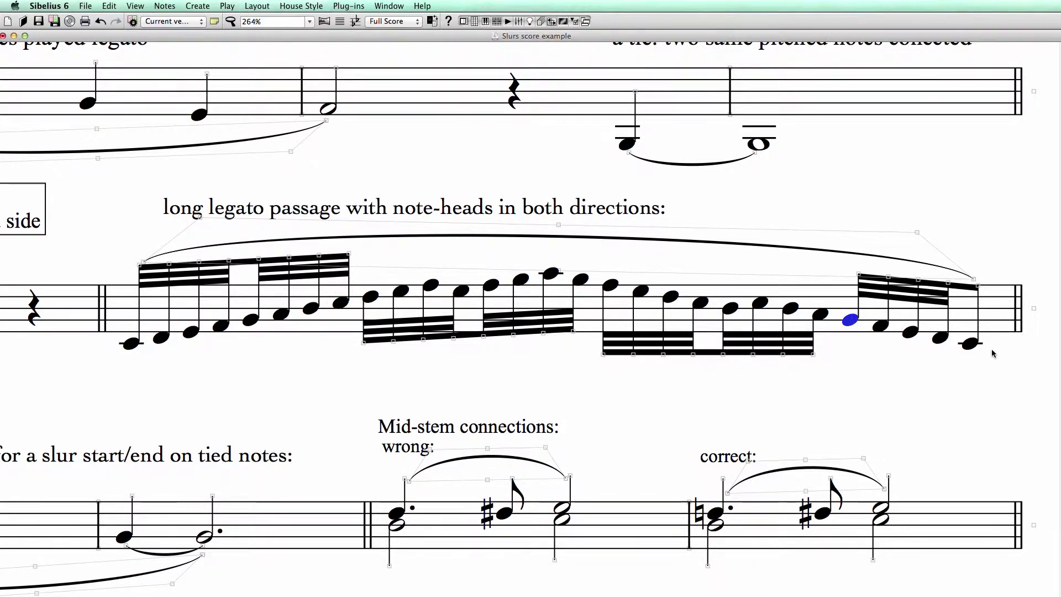
{"action": "left_click", "coordinate": [972, 356]}
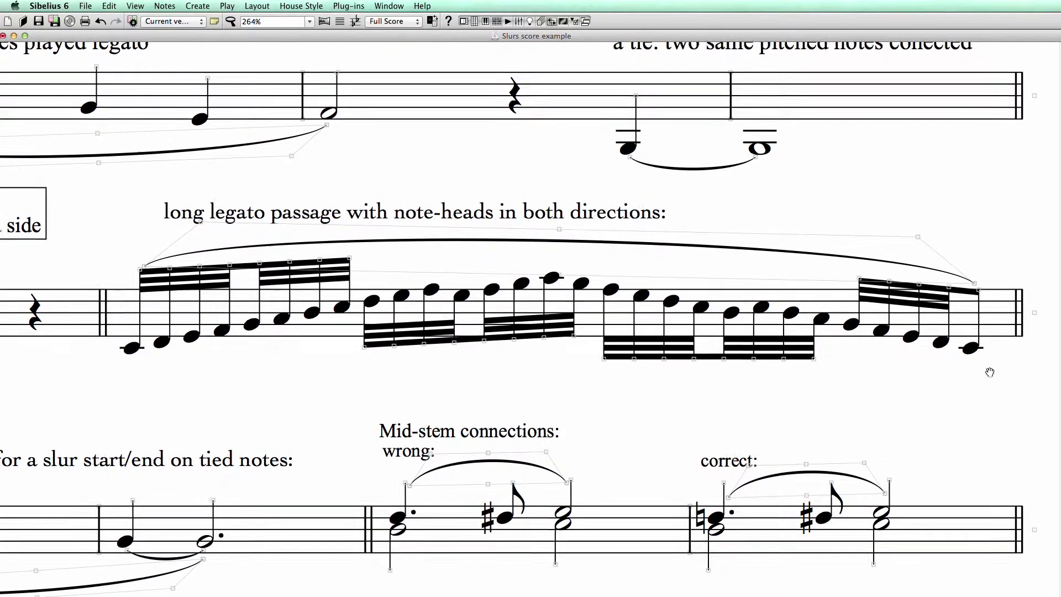
{"action": "scroll", "coordinate": [1003, 332], "scroll_direction": "up", "scroll_amount": 2}
{"action": "left_click", "coordinate": [891, 279]}
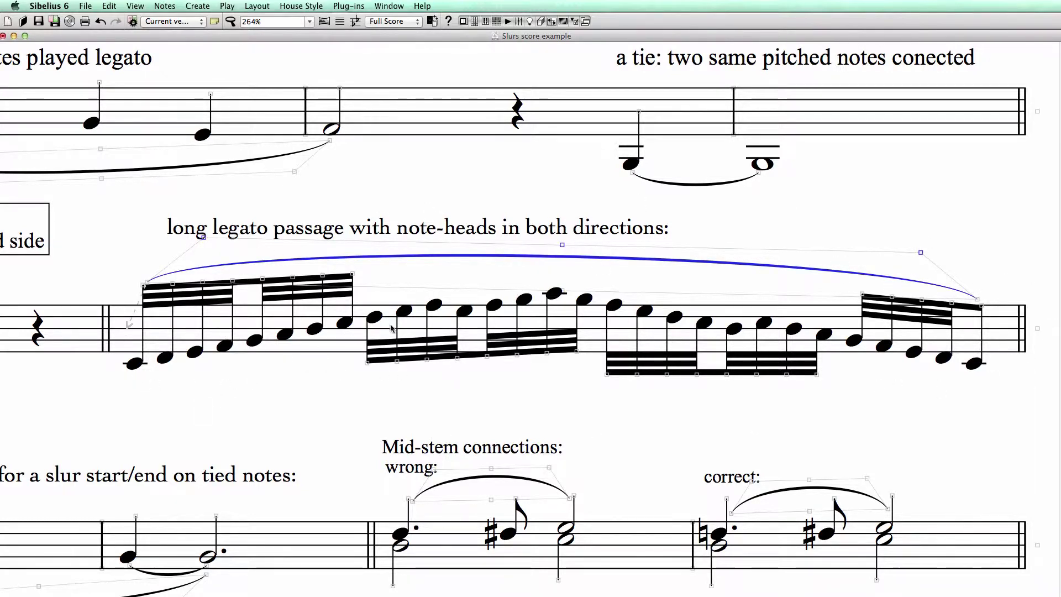
{"action": "left_click", "coordinate": [375, 317]}
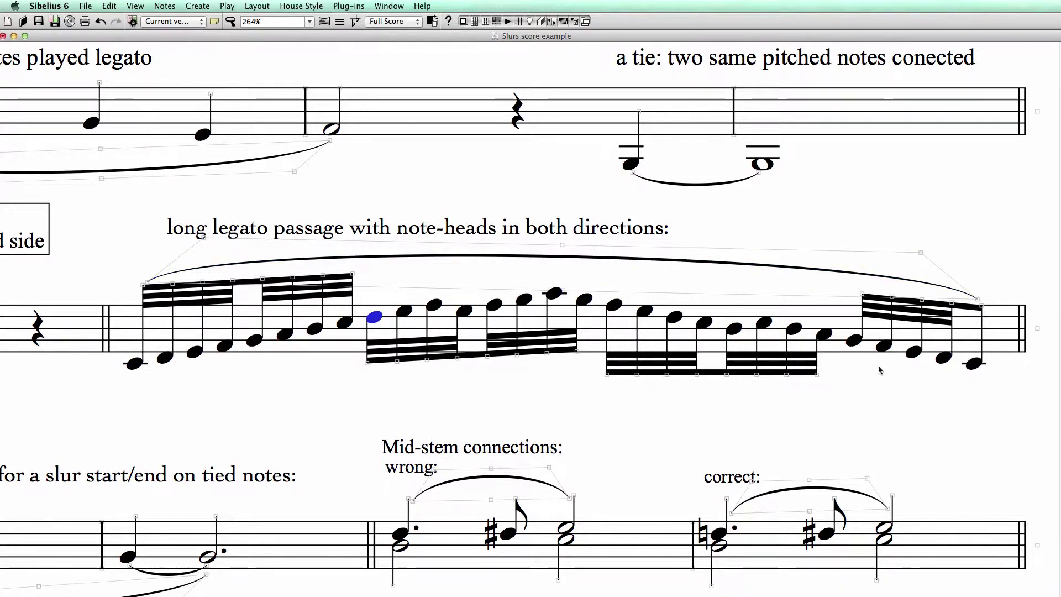
- Shift the long legato passage's slur curve slightly, and flip the slur below the notes and back above them
{"action": "left_click_drag", "start_coordinate": [571, 258], "coordinate": [565, 258]}
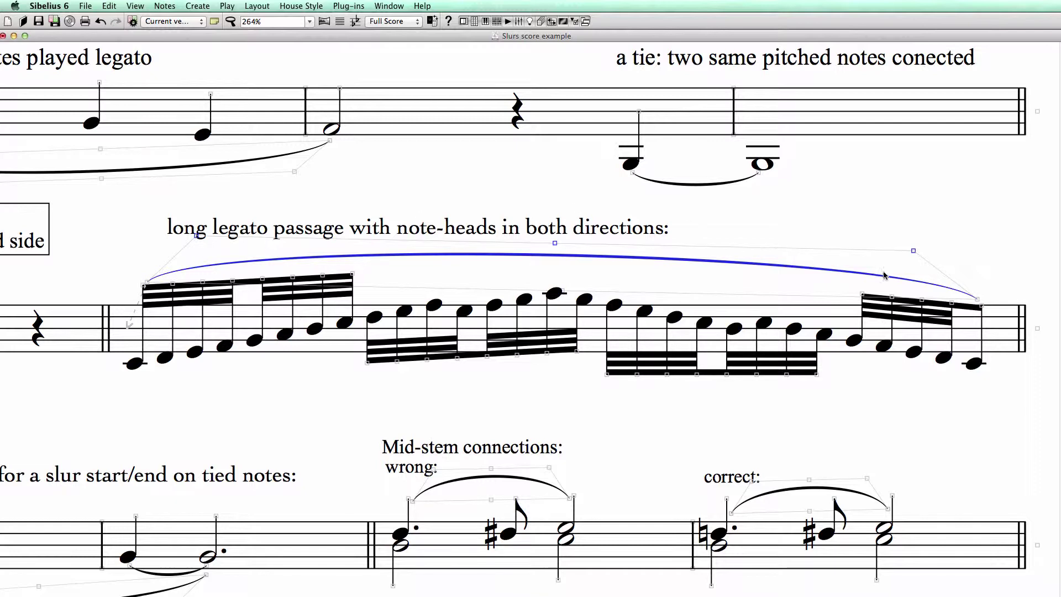
{"action": "key", "text": "Escape"}
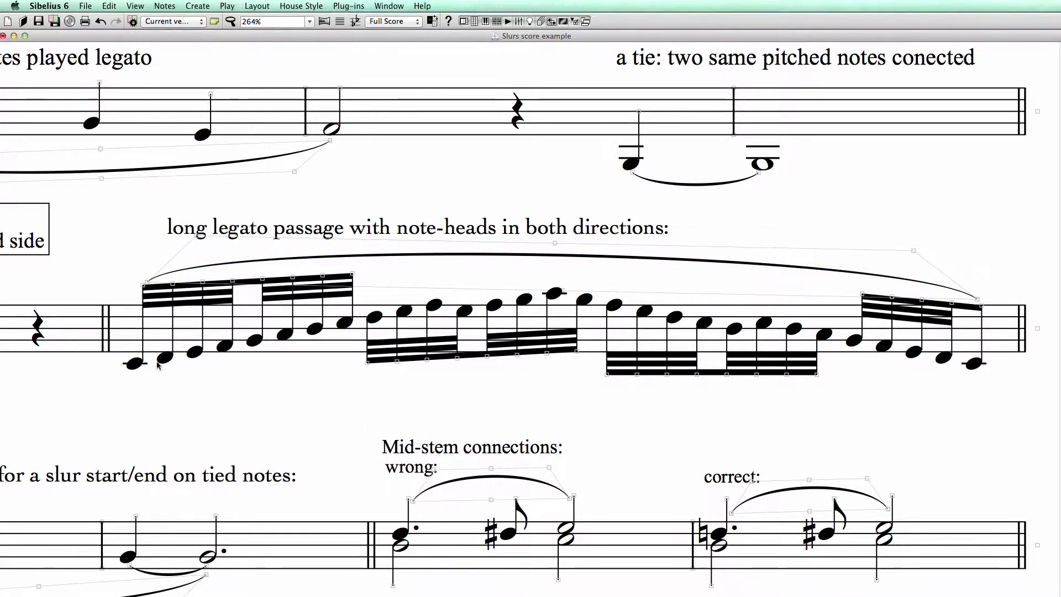
{"action": "left_click", "coordinate": [552, 255]}
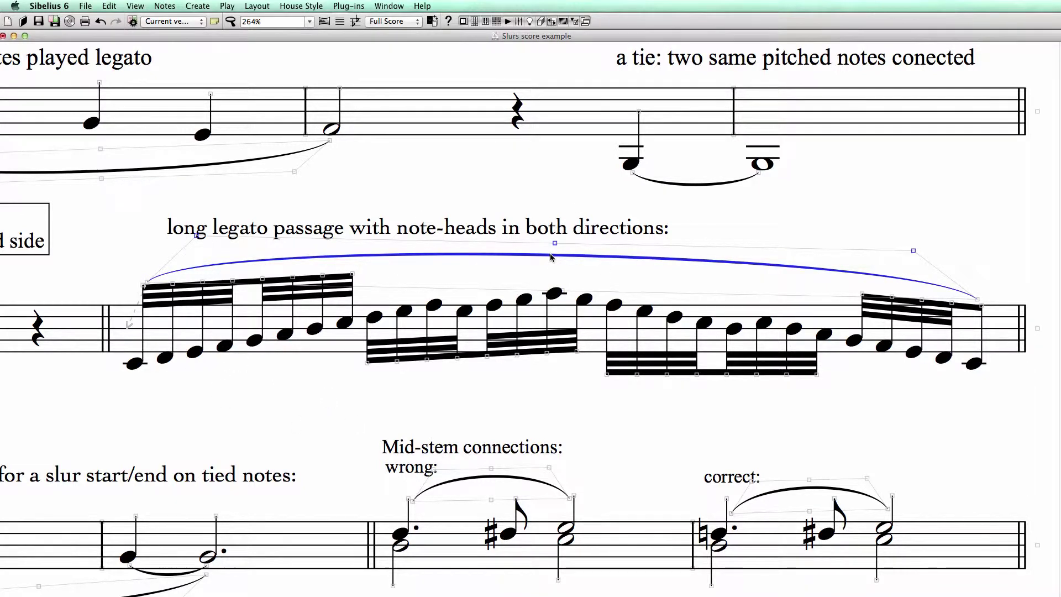
{"action": "key", "text": "x"}
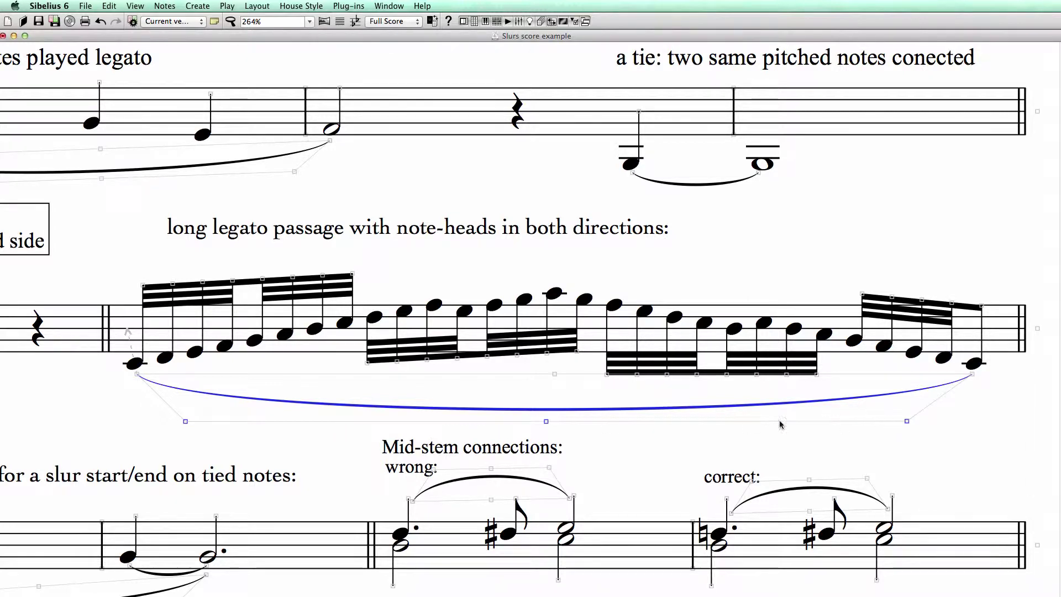
{"action": "key", "text": "x"}
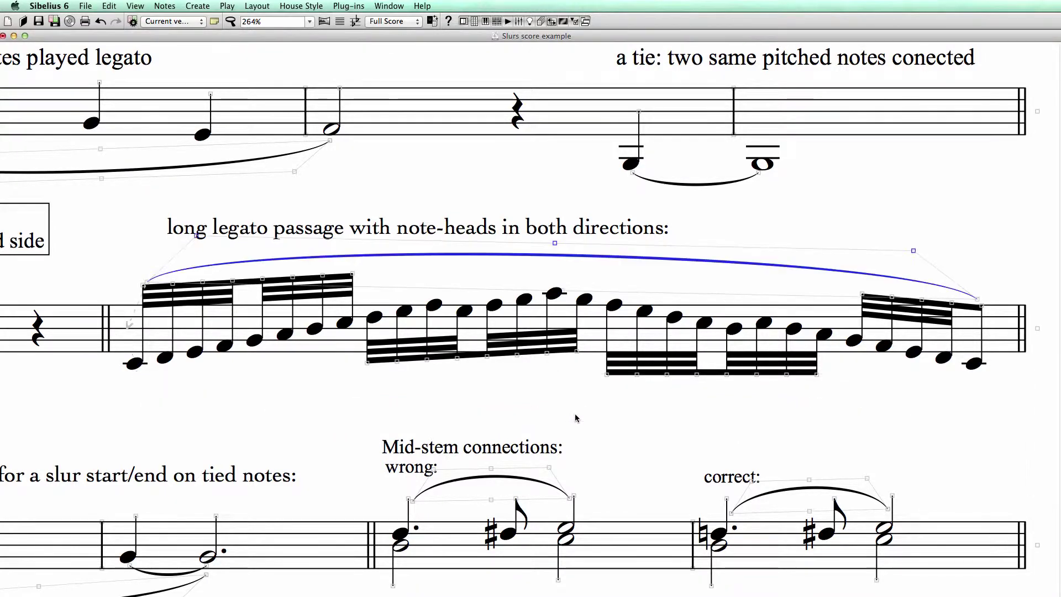
{"action": "key", "text": "Escape"}
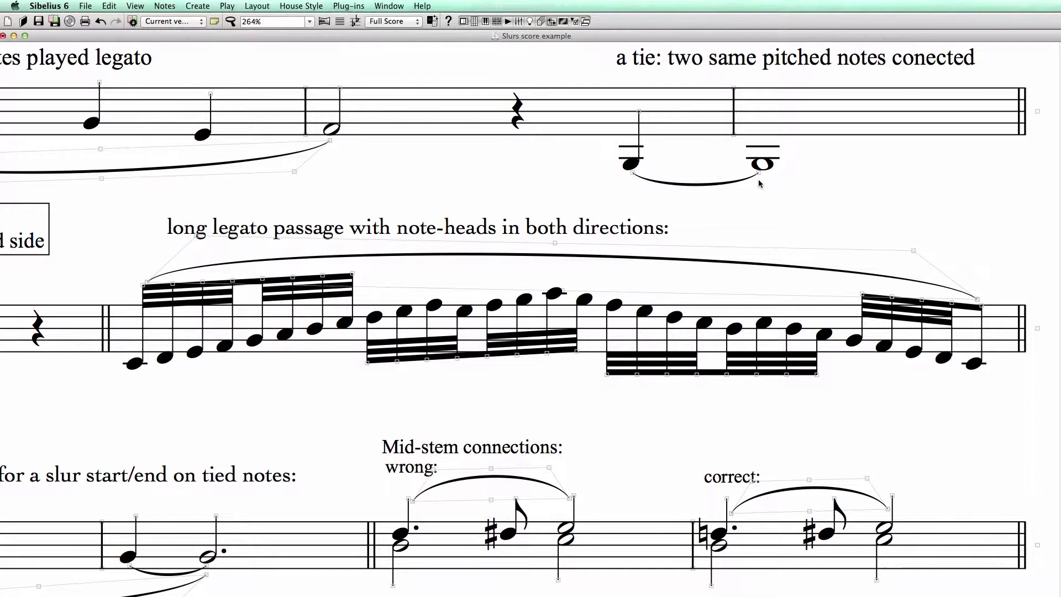
- Examine how the slur starts and ends on the tied notes in the "Correct notation" example, viewing it at 170%
{"action": "key", "text": "ctrl+0"}
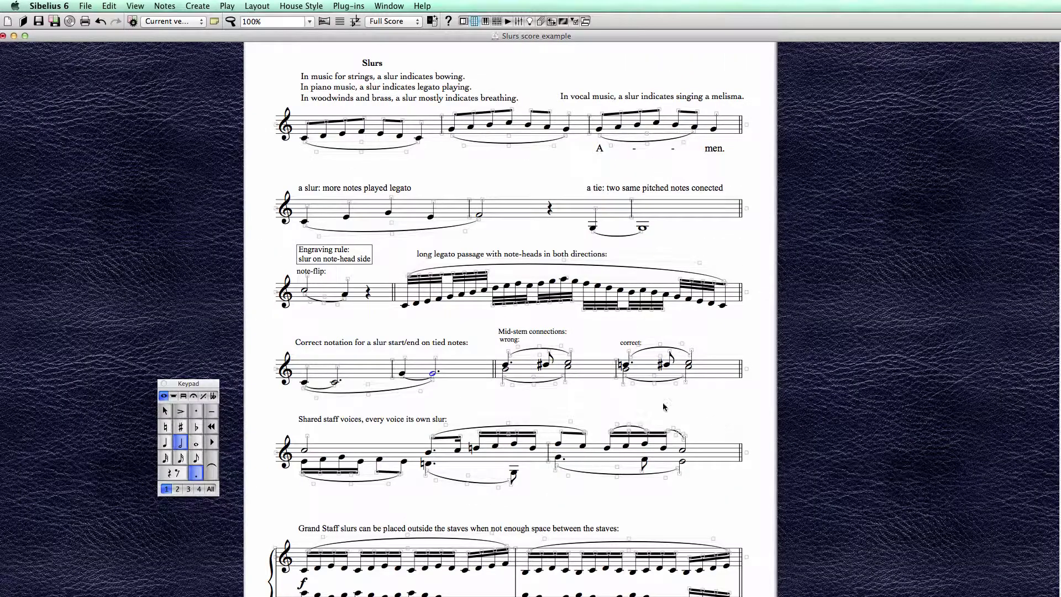
{"action": "left_click_drag", "start_coordinate": [416, 398], "coordinate": [402, 389]}
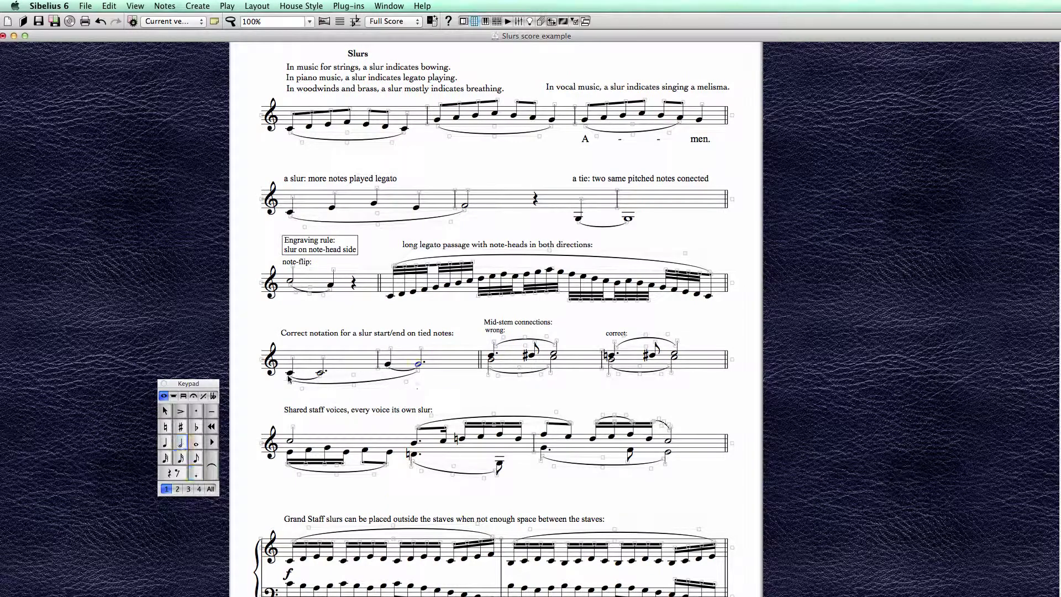
{"action": "left_click", "coordinate": [290, 373]}
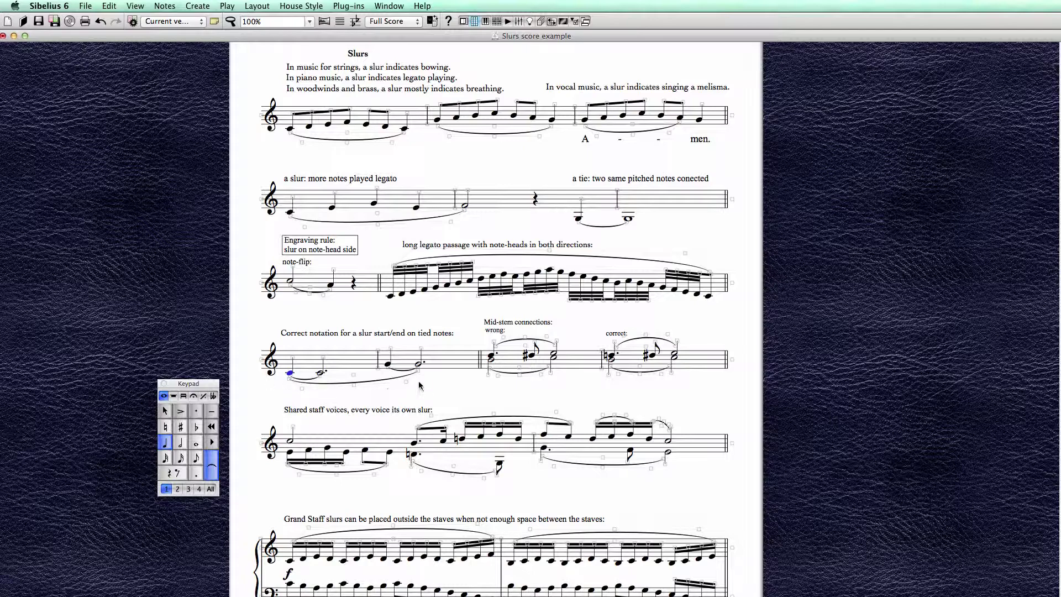
{"action": "key", "text": "Escape"}
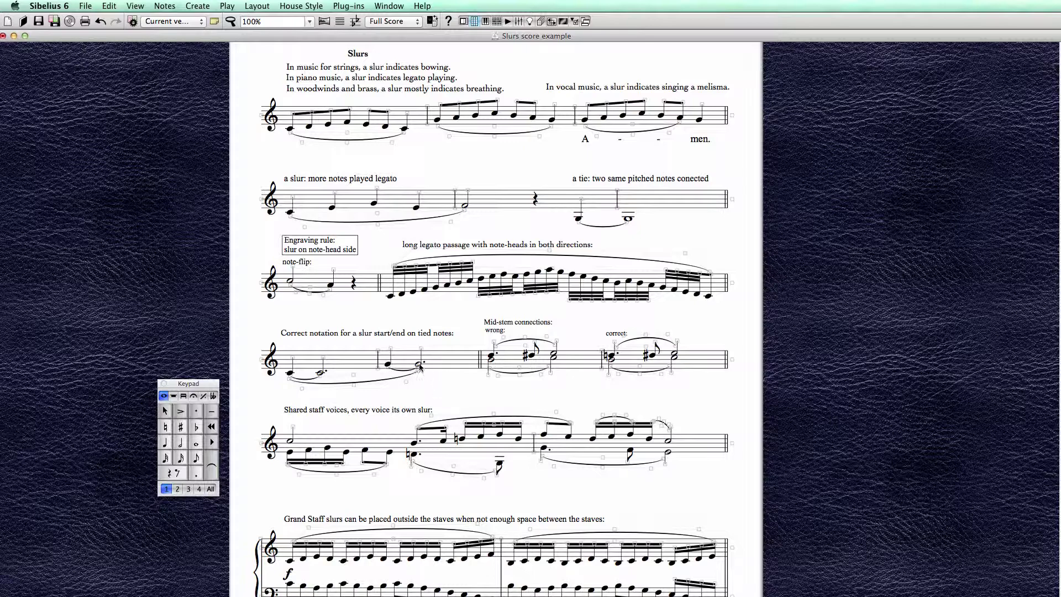
{"action": "left_click", "coordinate": [356, 362]}
{"action": "scroll", "coordinate": [424, 412], "scroll_direction": "up", "scroll_amount": 1}
{"action": "scroll", "coordinate": [425, 412], "scroll_direction": "up", "scroll_amount": 5}
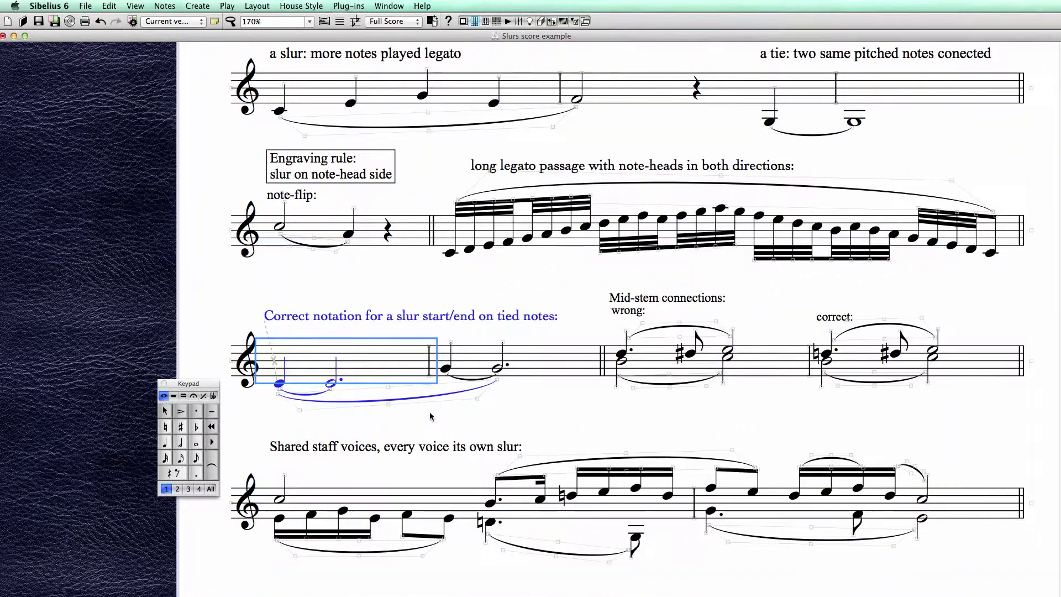
{"action": "left_click", "coordinate": [442, 425]}
{"action": "scroll", "coordinate": [453, 415], "scroll_direction": "left", "scroll_amount": 2}
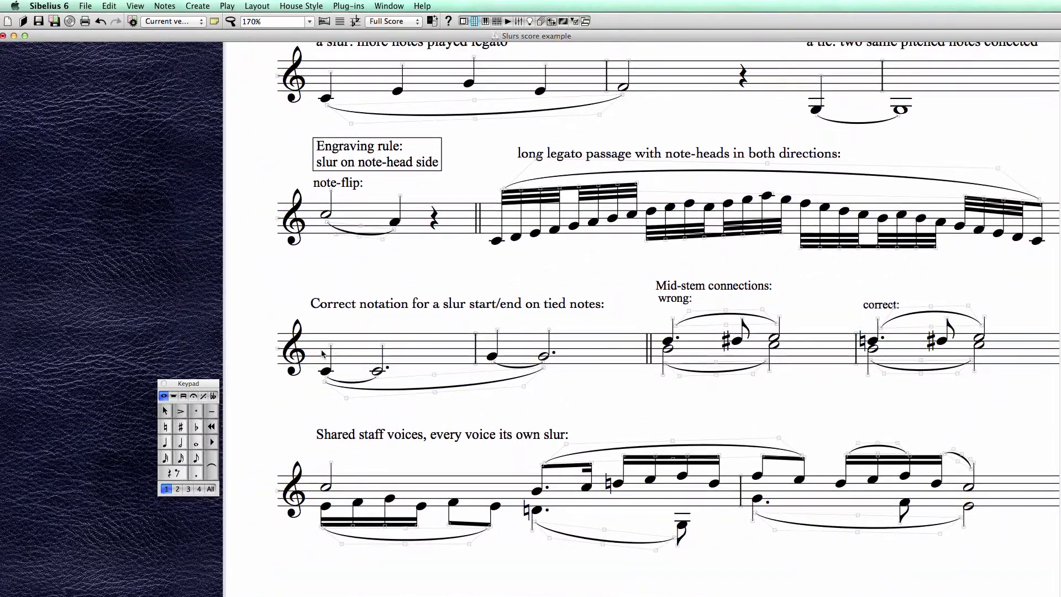
- Shorten the tied-notes slur so it starts on the dotted half note and ends on the second bar's quarter note
{"action": "left_click", "coordinate": [333, 390]}
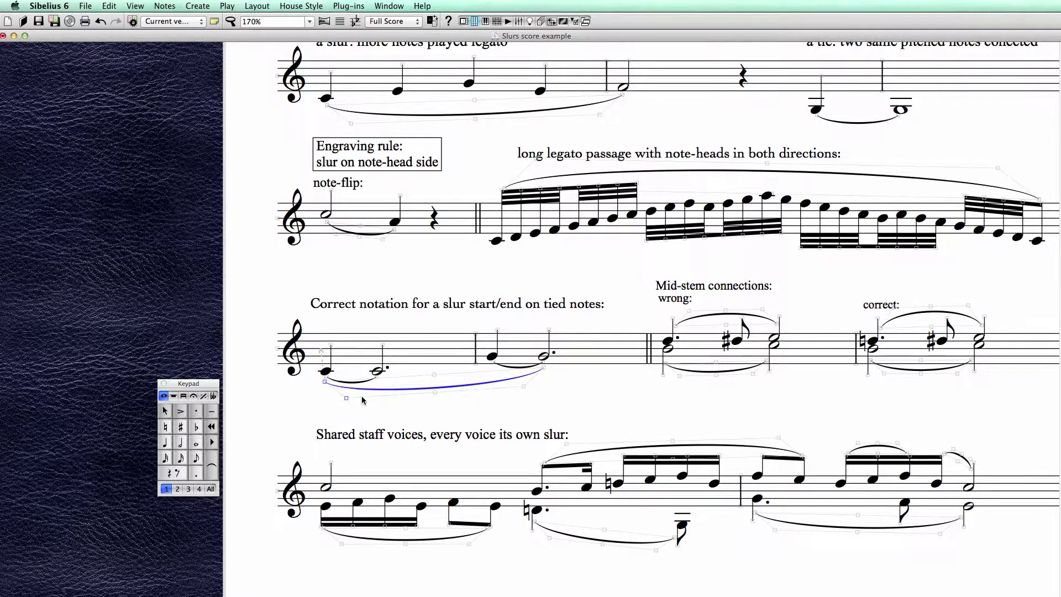
{"action": "key", "text": "shift+alt+Right"}
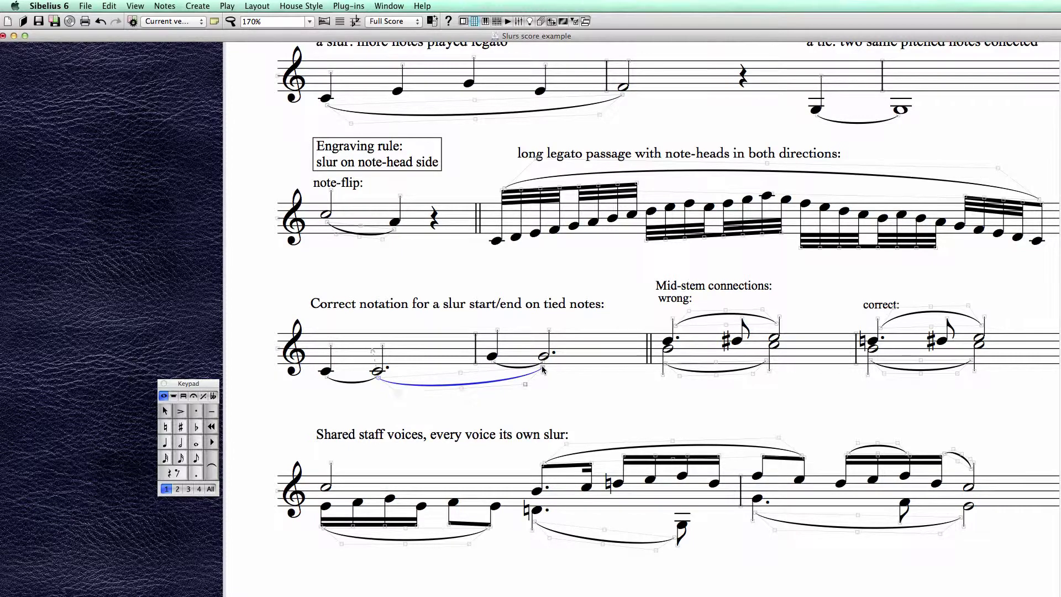
{"action": "key", "text": "shift+Right"}
{"action": "left_click", "coordinate": [503, 397]}
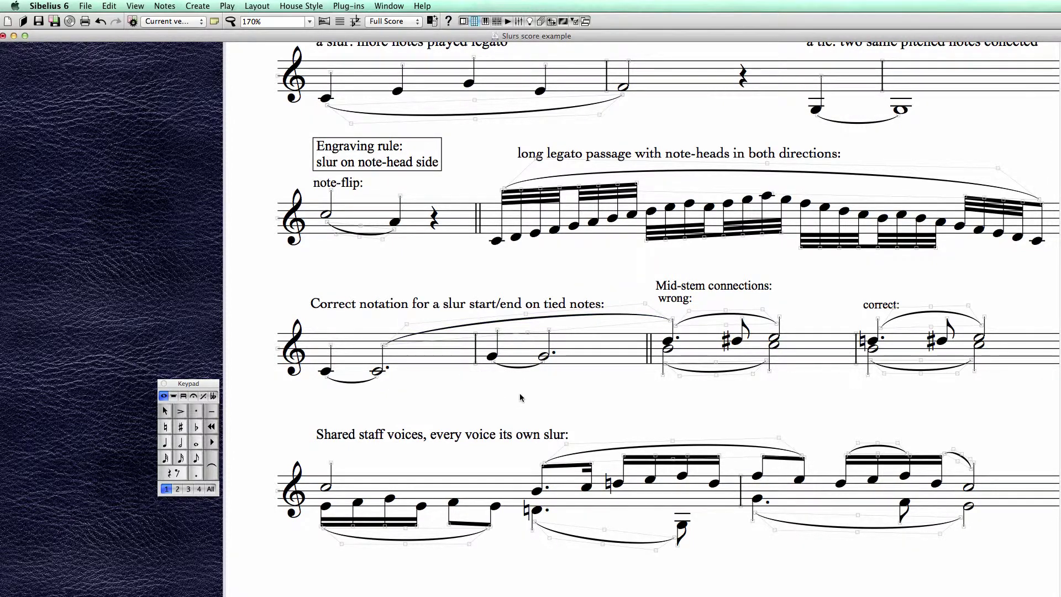
{"action": "key", "text": "super+z"}
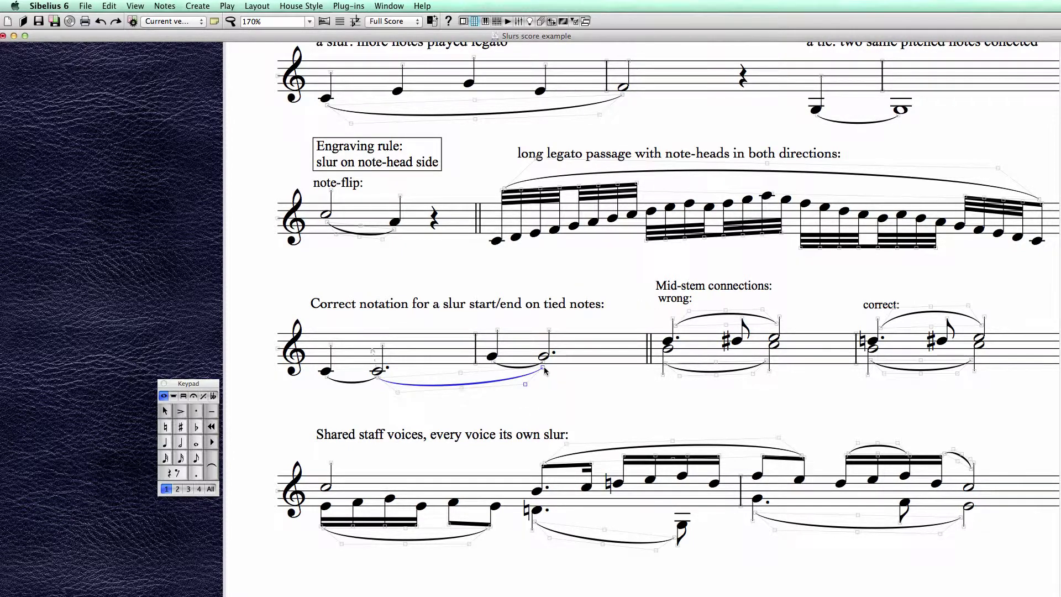
{"action": "key", "text": "shift+Left"}
{"action": "left_click", "coordinate": [392, 396]}
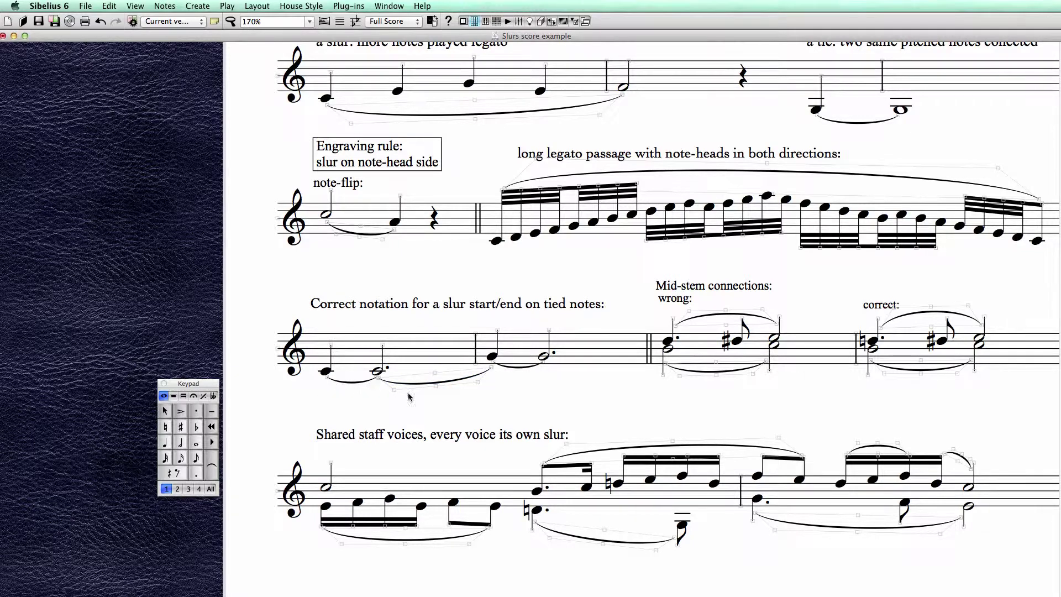
- Extend the slur's ends outward so it runs from the first tied quarter note to the second bar's dotted half note
{"action": "left_click", "coordinate": [378, 380]}
{"action": "left_click", "coordinate": [389, 407]}
{"action": "left_click", "coordinate": [494, 369]}
{"action": "left_click", "coordinate": [542, 396]}
{"action": "left_click_drag", "start_coordinate": [492, 370], "coordinate": [522, 385]}
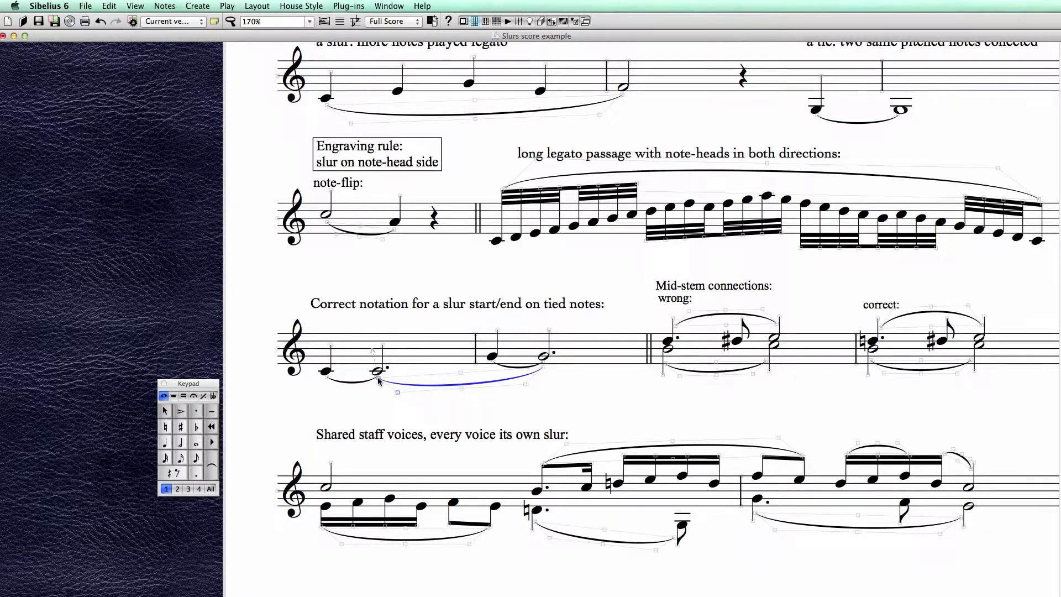
{"action": "key", "text": "alt+Left"}
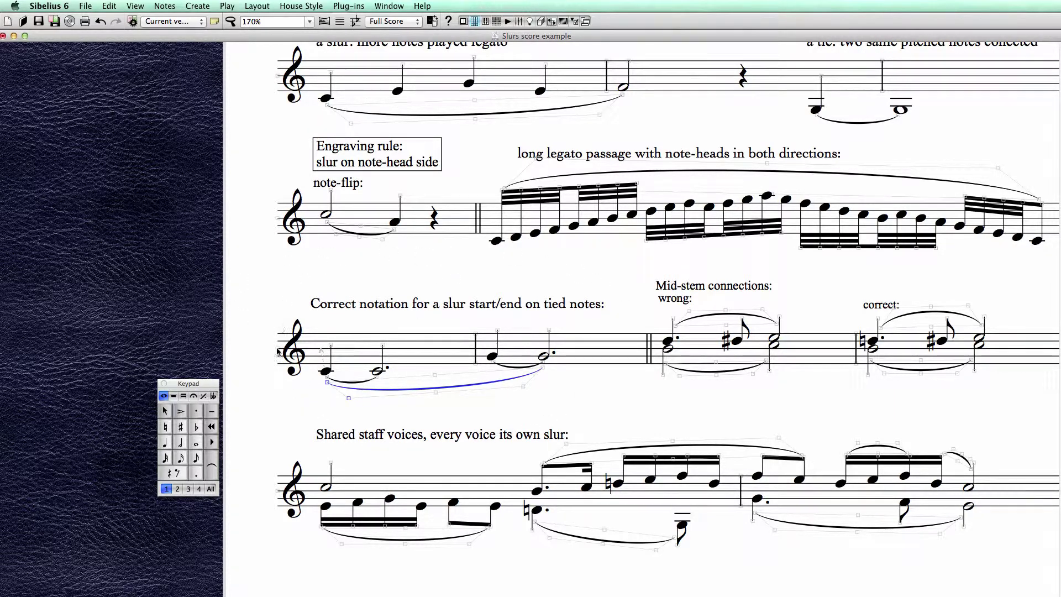
{"action": "key", "text": "Escape"}
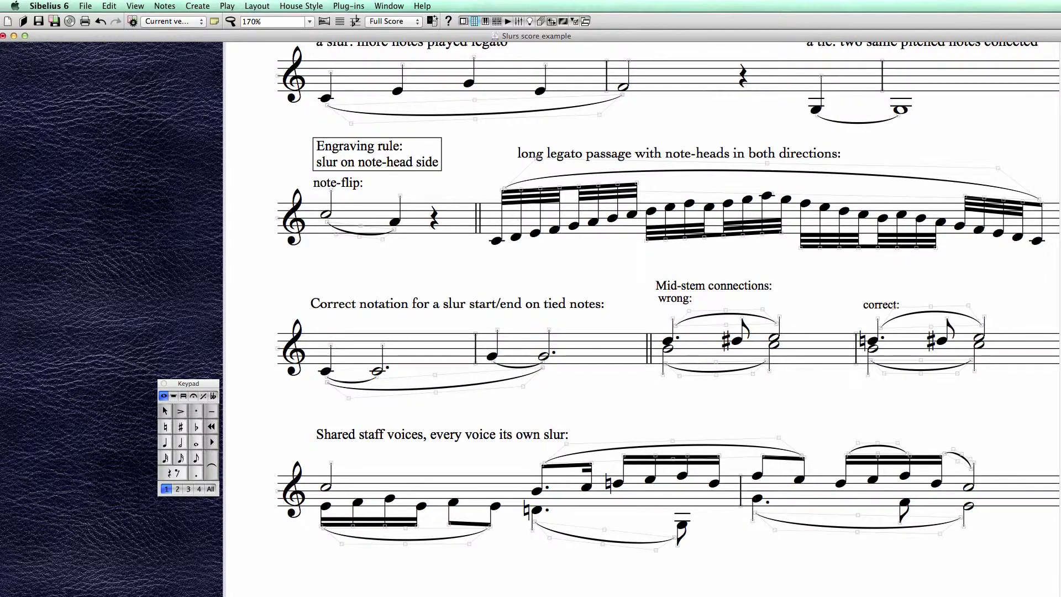
{"action": "scroll", "coordinate": [790, 404], "scroll_direction": "right", "scroll_amount": 10}
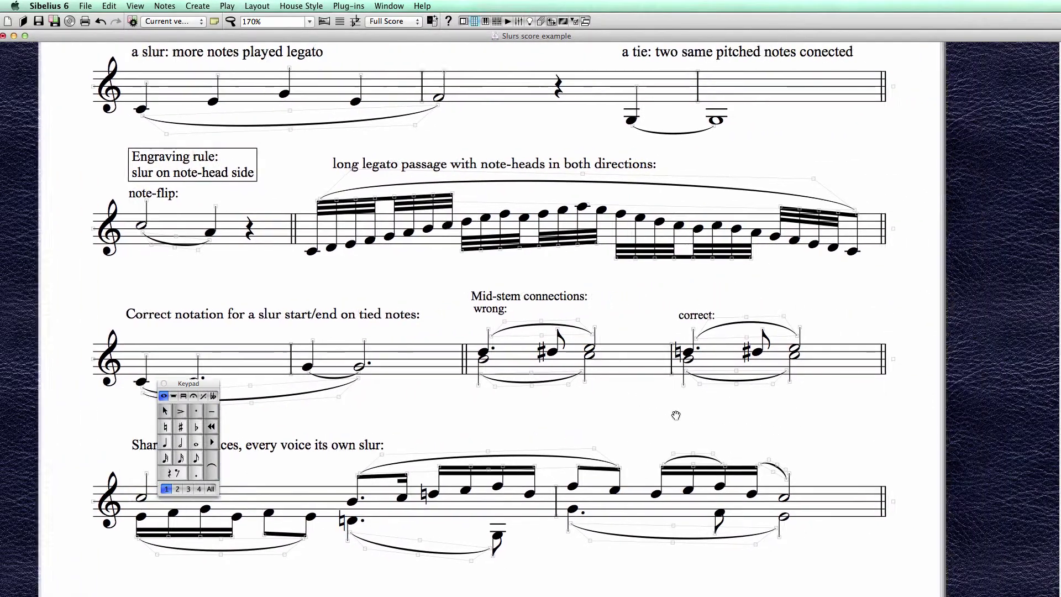
- Reset the position of everything in the "wrong" bar of the "Mid-stem connections" example
{"action": "scroll", "coordinate": [611, 405], "scroll_direction": "right", "scroll_amount": 5}
{"action": "scroll", "coordinate": [575, 407], "scroll_direction": "right", "scroll_amount": 2}
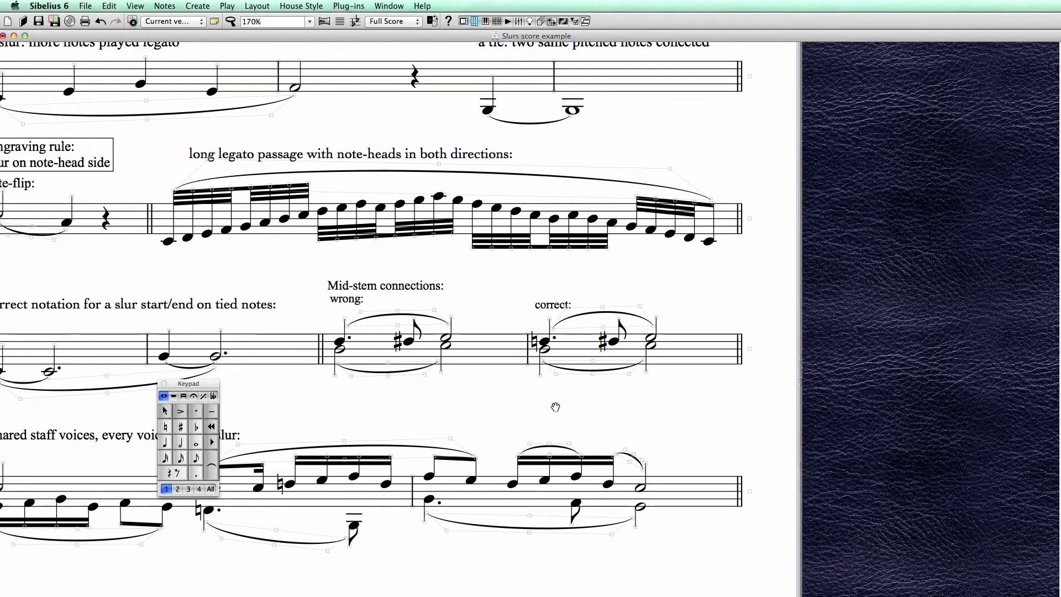
{"action": "scroll", "coordinate": [441, 406], "scroll_direction": "right", "scroll_amount": 1}
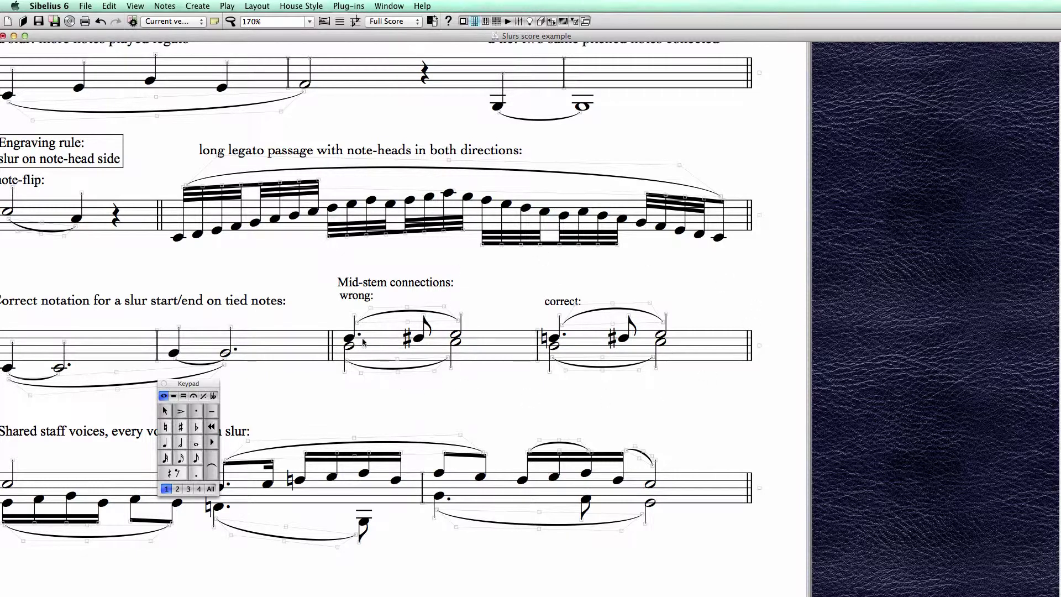
{"action": "left_click", "coordinate": [384, 315]}
{"action": "left_click", "coordinate": [387, 351]}
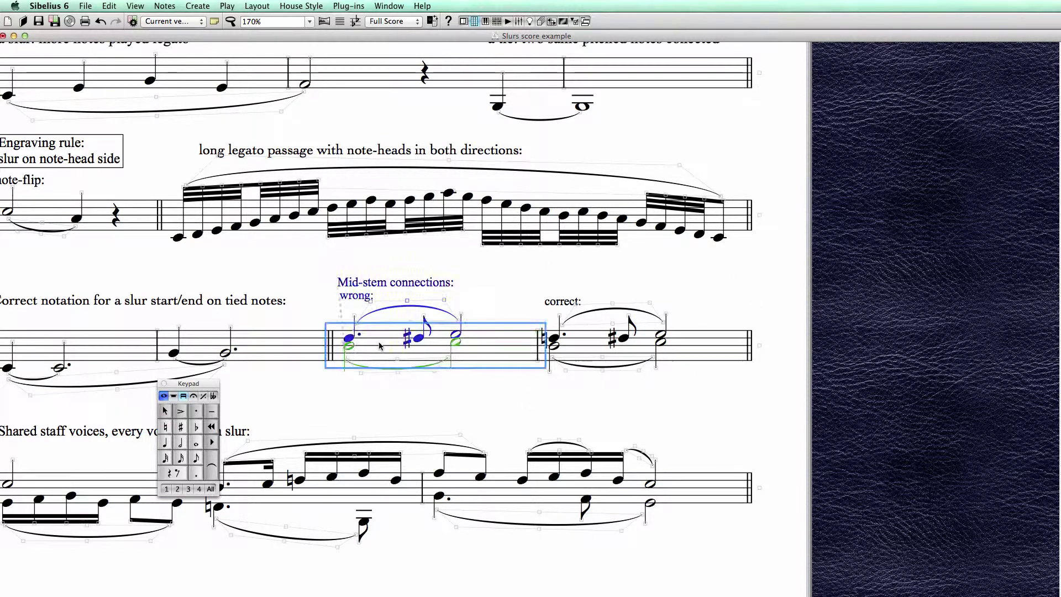
{"action": "scroll", "coordinate": [489, 408], "scroll_direction": "left", "scroll_amount": 1}
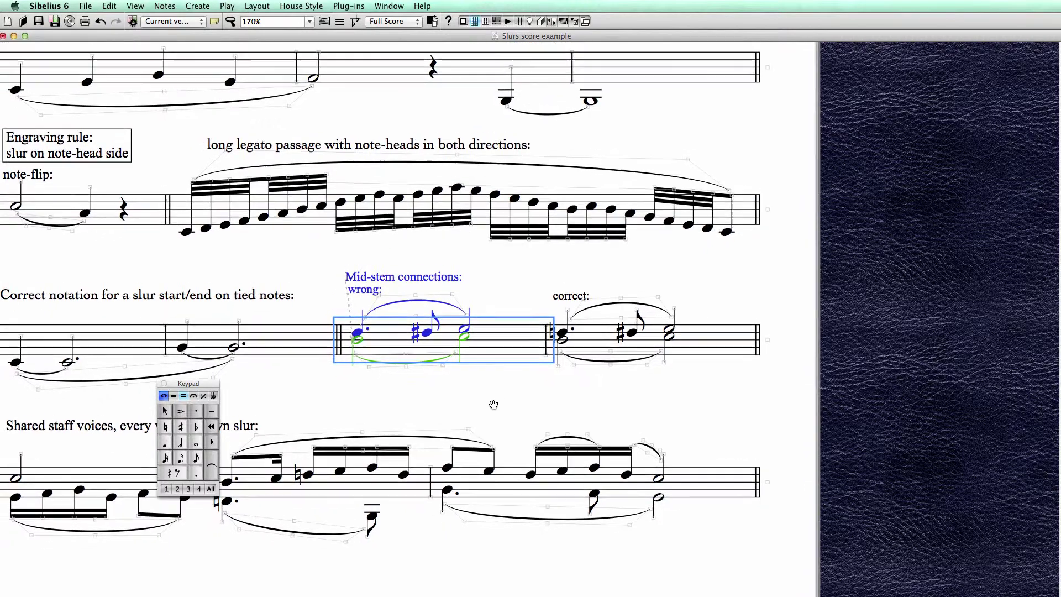
{"action": "left_click", "coordinate": [301, 6]}
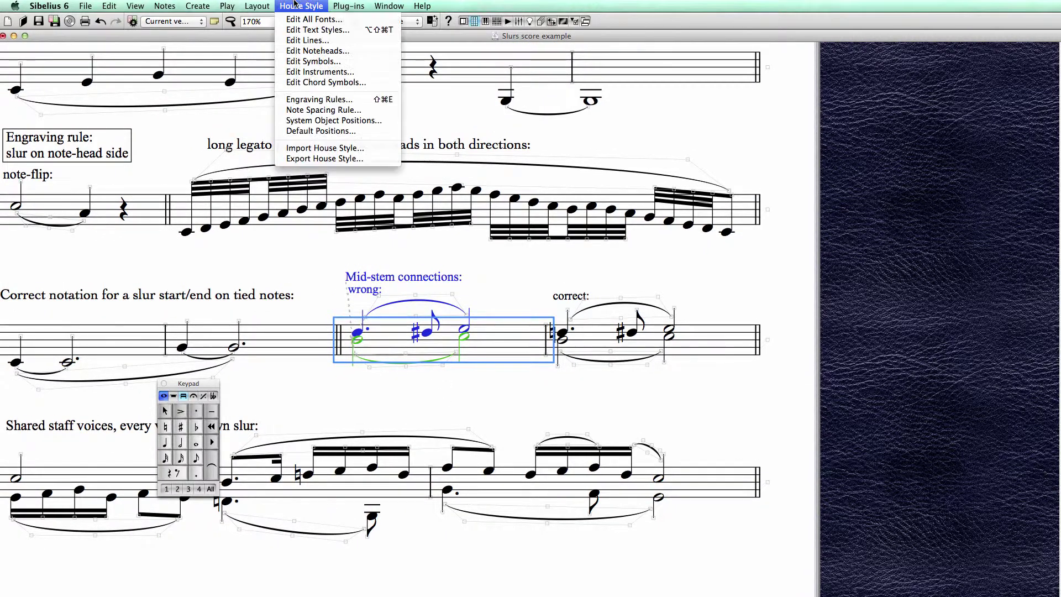
{"action": "mouse_move", "coordinate": [257, 6]}
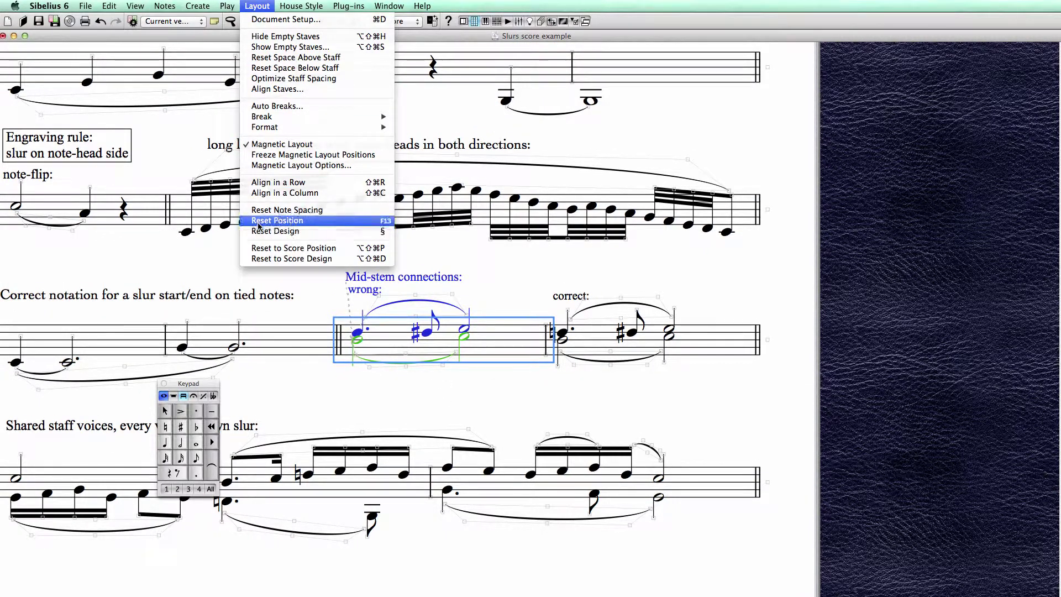
{"action": "left_click", "coordinate": [277, 220]}
{"action": "key", "text": "Escape"}
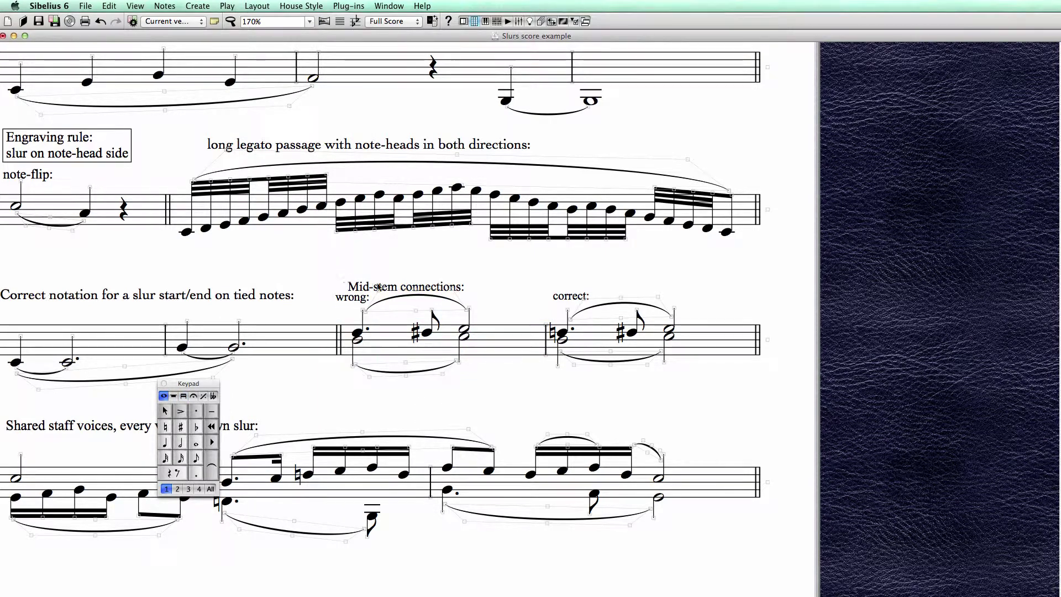
- Move the "Mid-stem connections" and "wrong:" labels clear above the upper slur, and check where both slurs in that bar meet the stems
{"action": "left_click", "coordinate": [362, 292]}
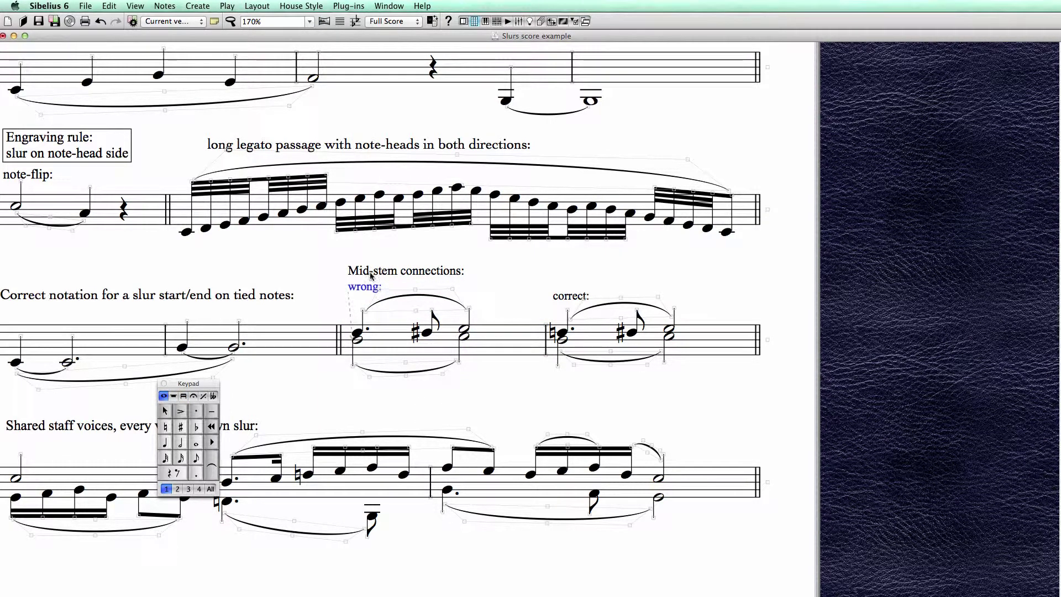
{"action": "left_click", "coordinate": [367, 309]}
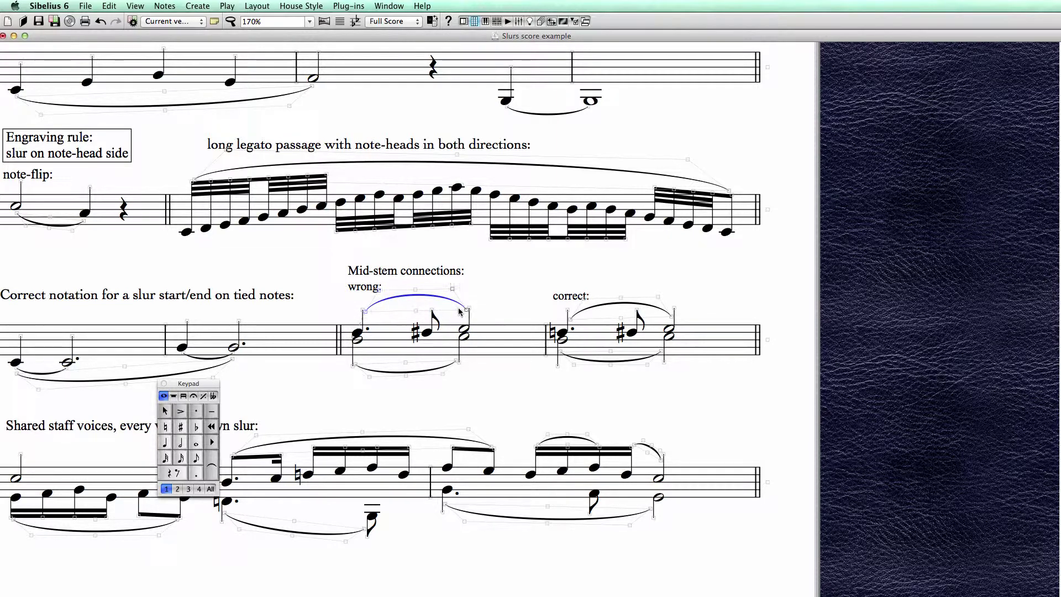
{"action": "left_click", "coordinate": [375, 388]}
{"action": "left_click", "coordinate": [372, 381]}
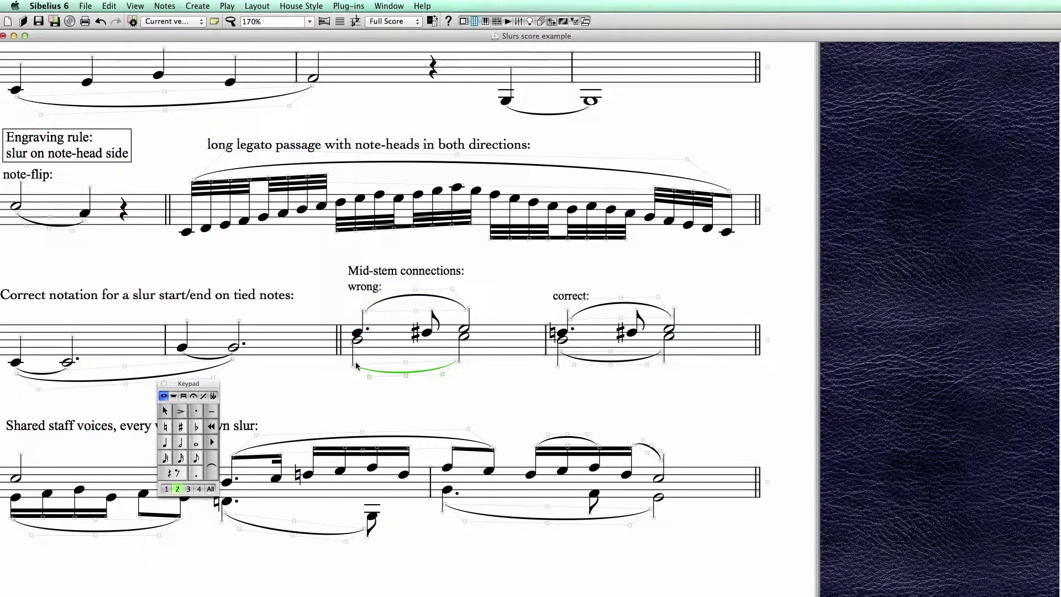
{"action": "key", "text": "Escape"}
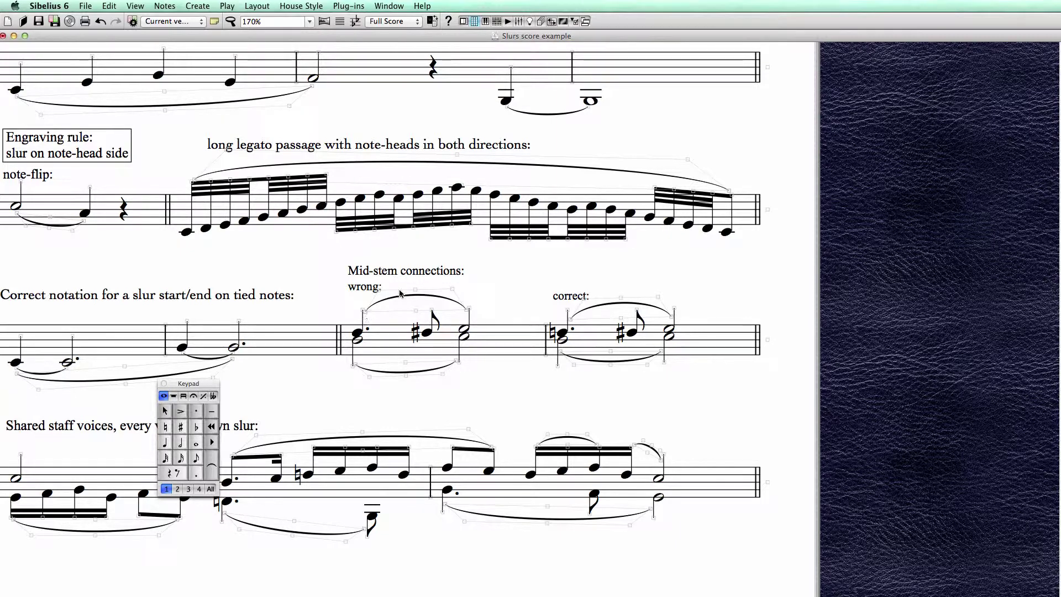
- Raise the "correct:" label so it lines up with the "wrong:" label
{"action": "left_click_drag", "start_coordinate": [646, 399], "coordinate": [610, 413]}
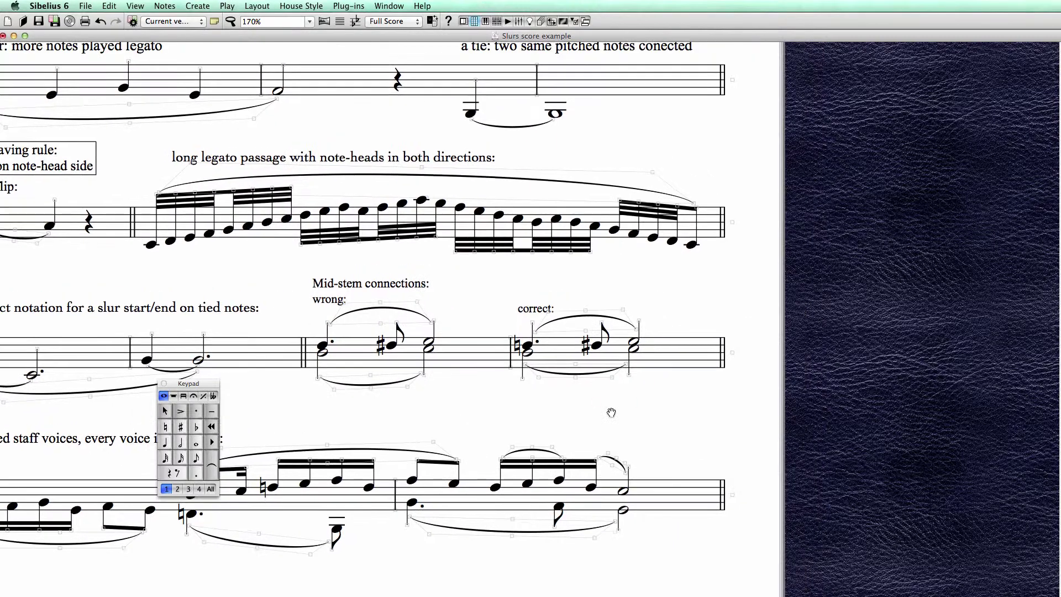
{"action": "left_click_drag", "start_coordinate": [544, 309], "coordinate": [544, 299]}
{"action": "key", "text": "Escape"}
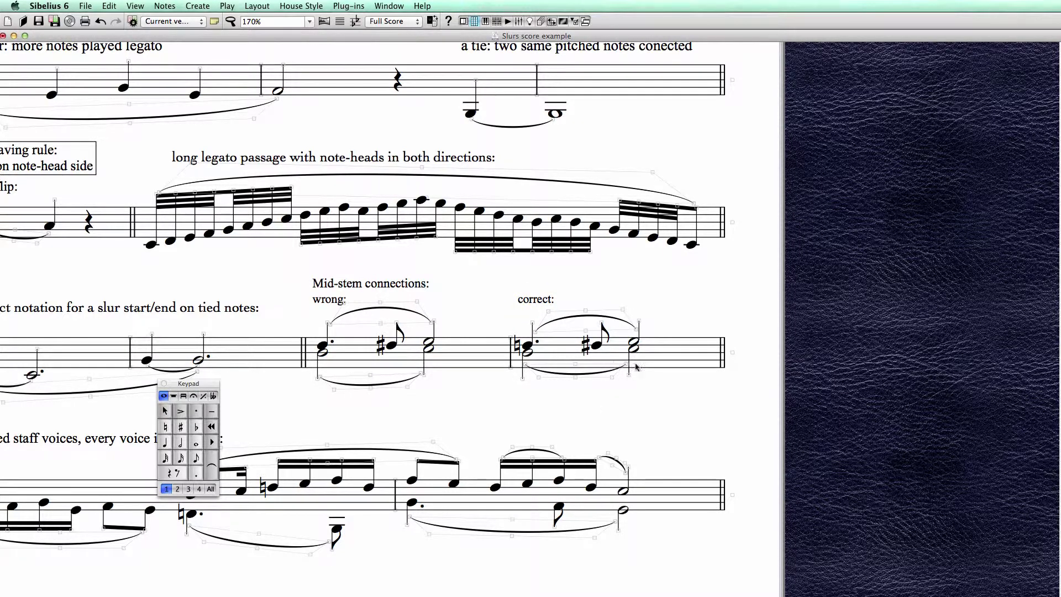
- Examine the Slurs settings in the Engraving Rules, especially the spacing of slur ends near note stems, alongside the mid-stem examples
{"action": "left_click", "coordinate": [298, 4]}
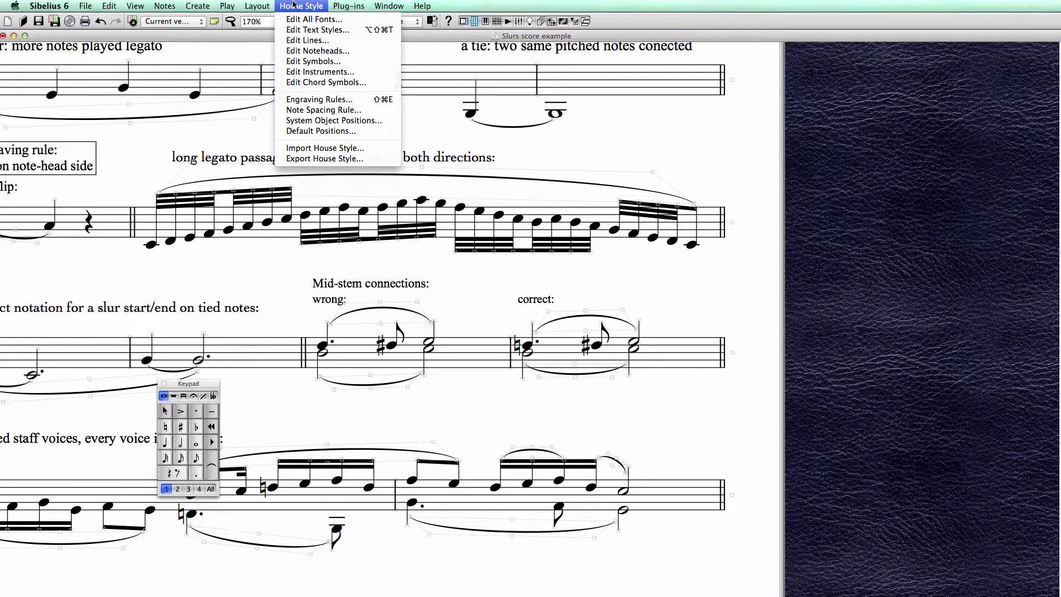
{"action": "left_click", "coordinate": [354, 99]}
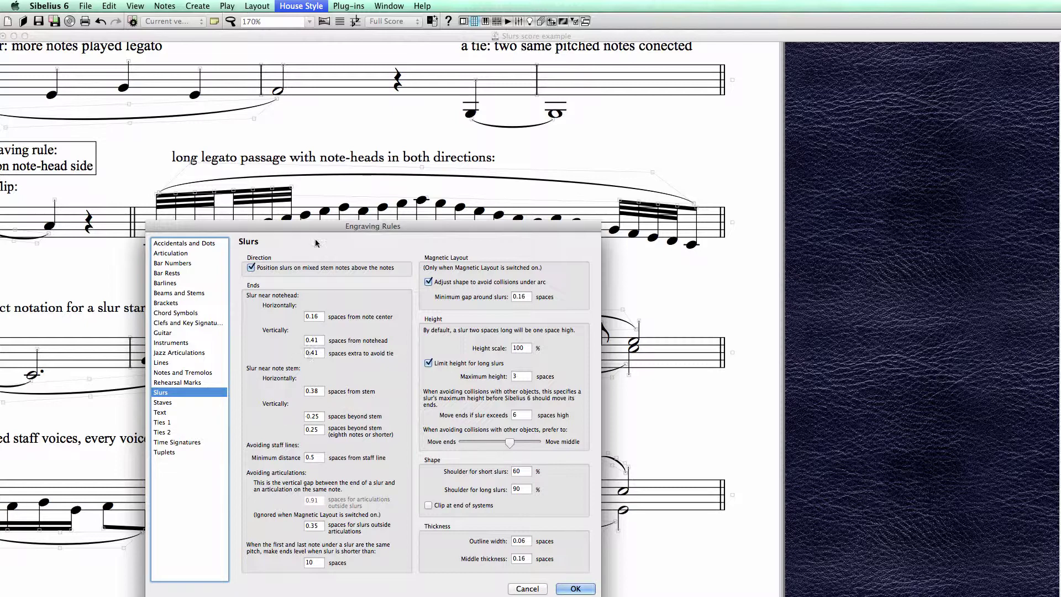
{"action": "left_click_drag", "start_coordinate": [324, 228], "coordinate": [367, 421]}
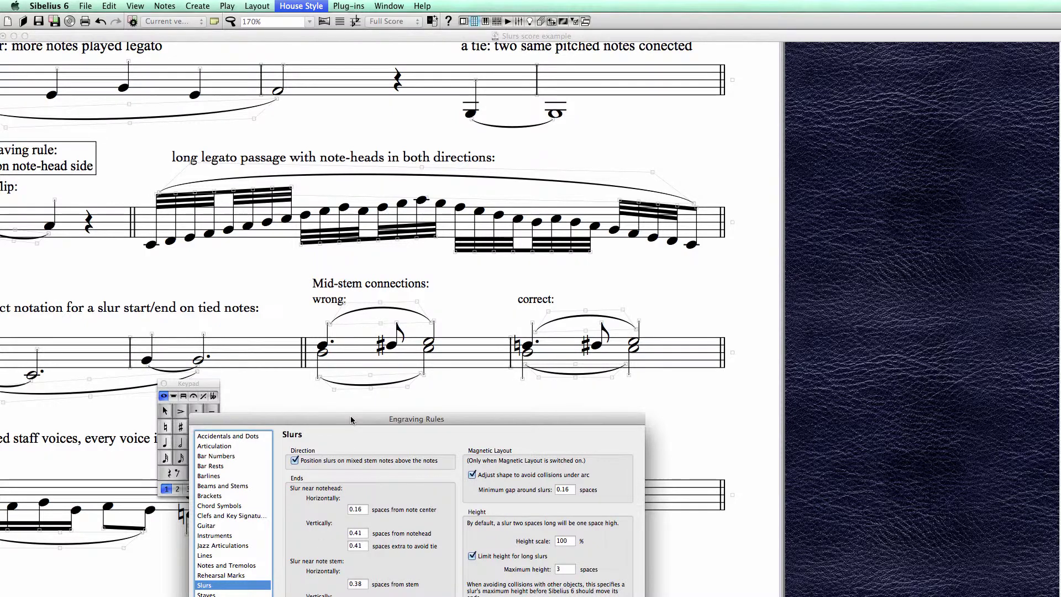
{"action": "left_click_drag", "start_coordinate": [351, 420], "coordinate": [329, 362]}
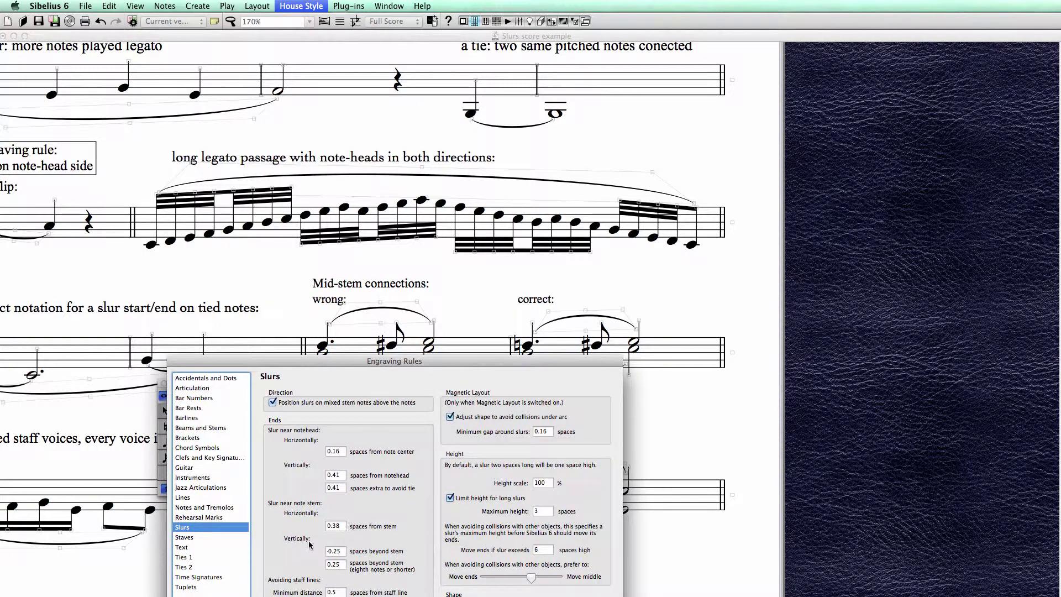
{"action": "left_click_drag", "start_coordinate": [347, 360], "coordinate": [724, 53]}
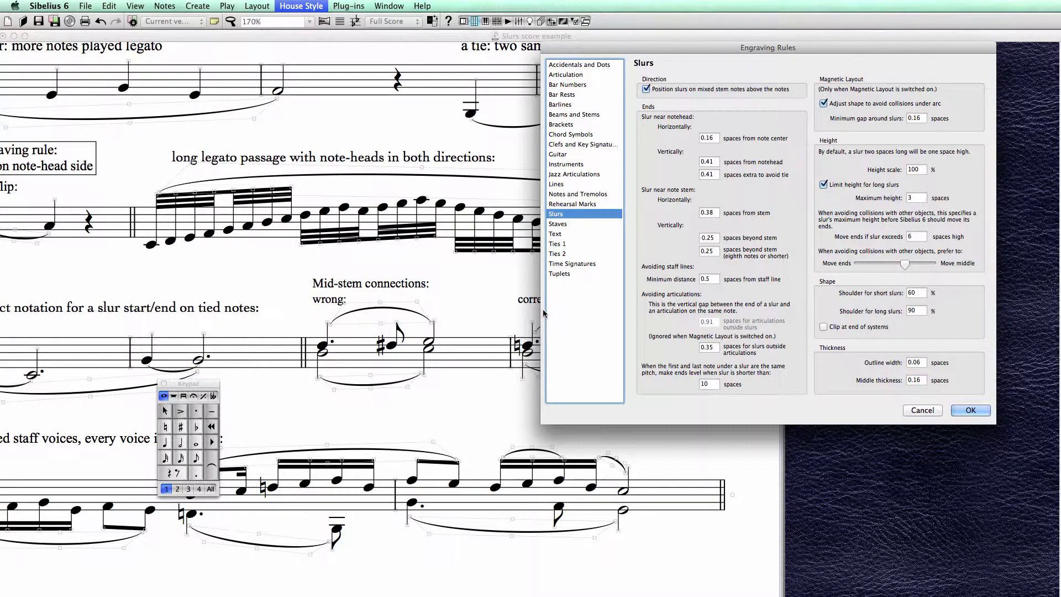
{"action": "left_click_drag", "start_coordinate": [582, 49], "coordinate": [747, 32]}
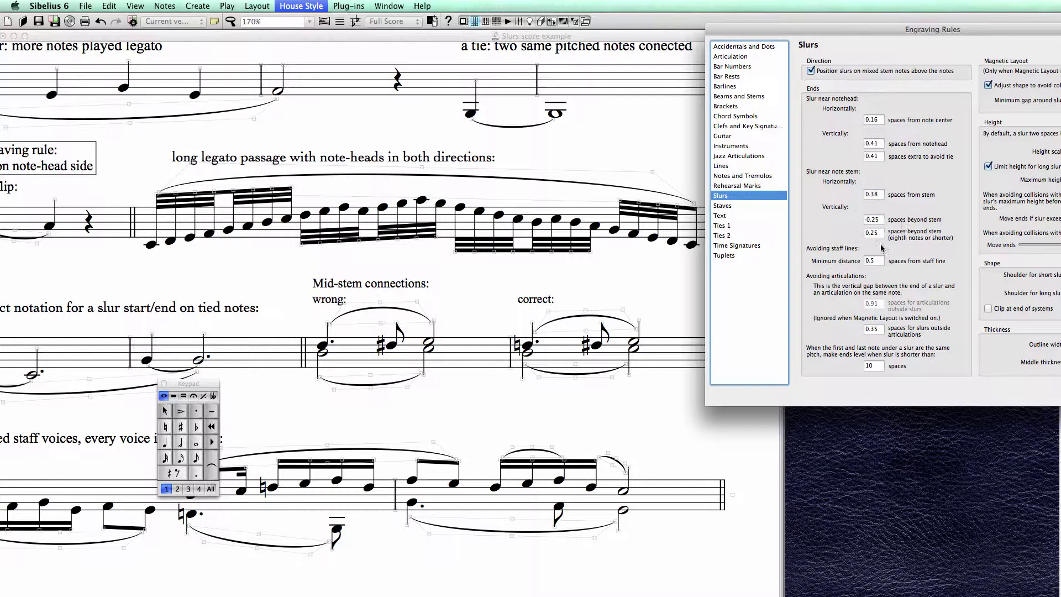
{"action": "left_click", "coordinate": [1055, 397]}
- Lower both ends of the upper slur in the "wrong" bar so they sit partway down the stems
{"action": "scroll", "coordinate": [737, 451], "scroll_direction": "left", "scroll_amount": 2}
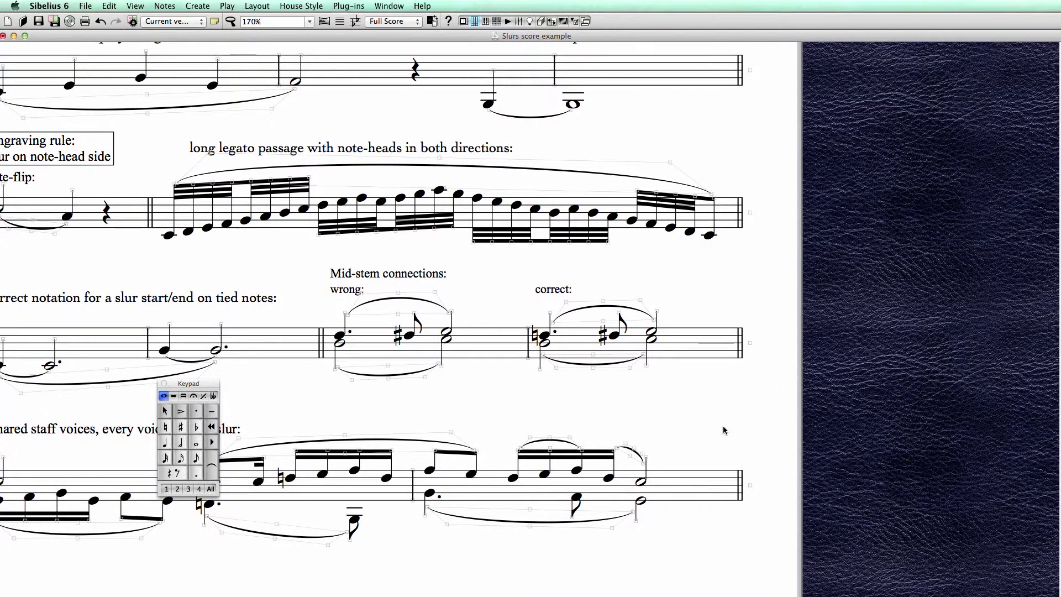
{"action": "left_click", "coordinate": [348, 315]}
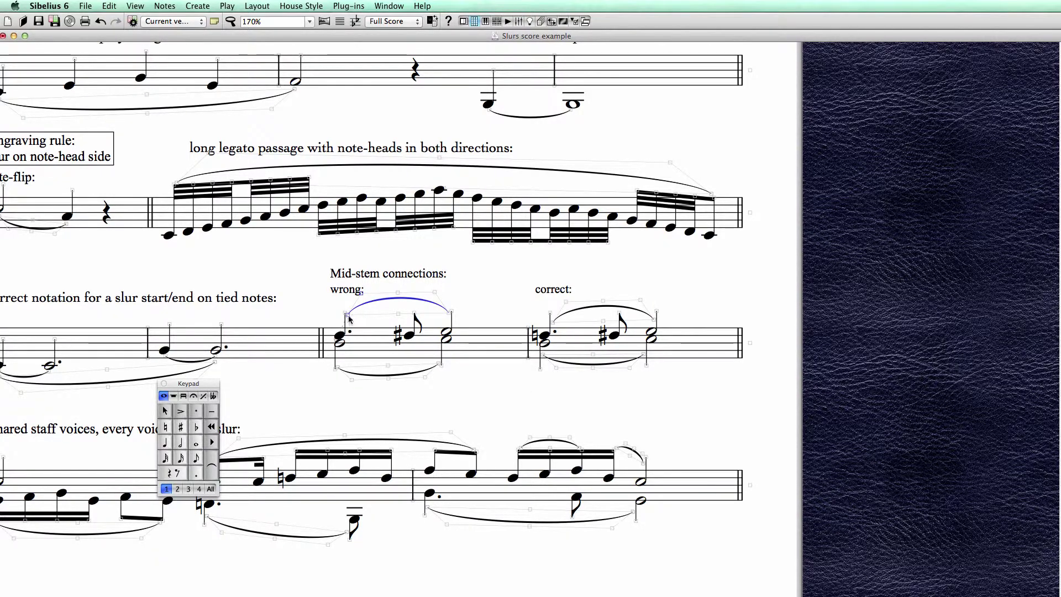
{"action": "left_click_drag", "start_coordinate": [351, 324], "coordinate": [351, 331]}
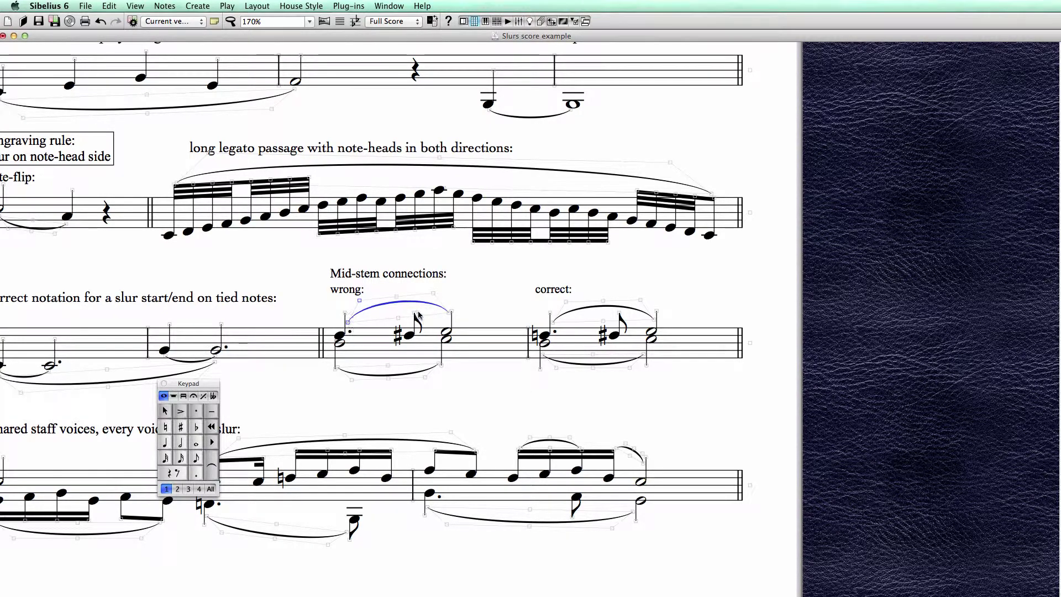
{"action": "left_click_drag", "start_coordinate": [449, 315], "coordinate": [449, 321]}
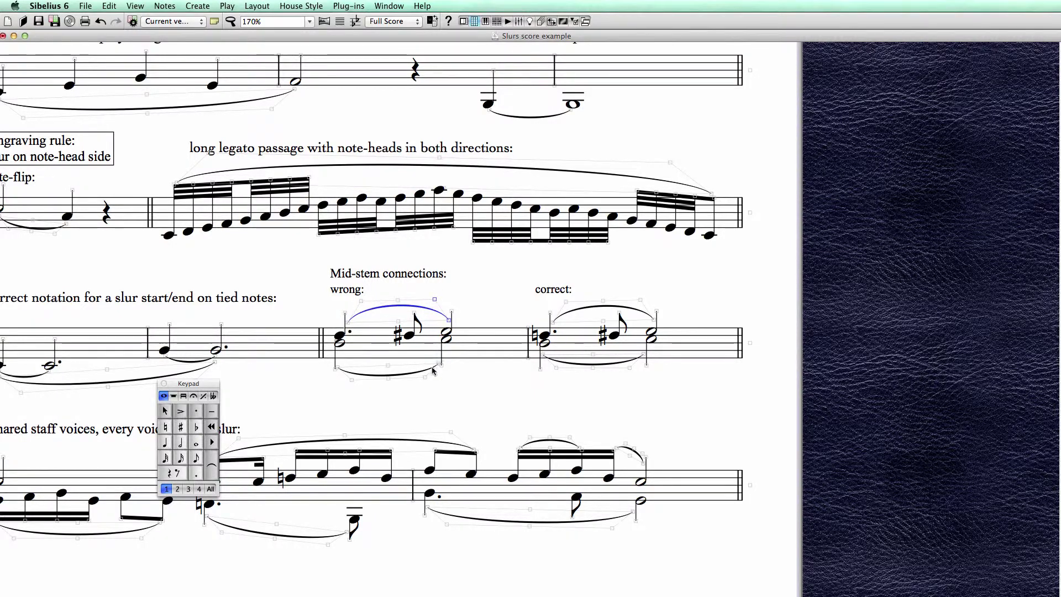
- Raise both ends of the lower slur in the "wrong" bar so they sit partway up the stems
{"action": "left_click_drag", "start_coordinate": [438, 366], "coordinate": [439, 350]}
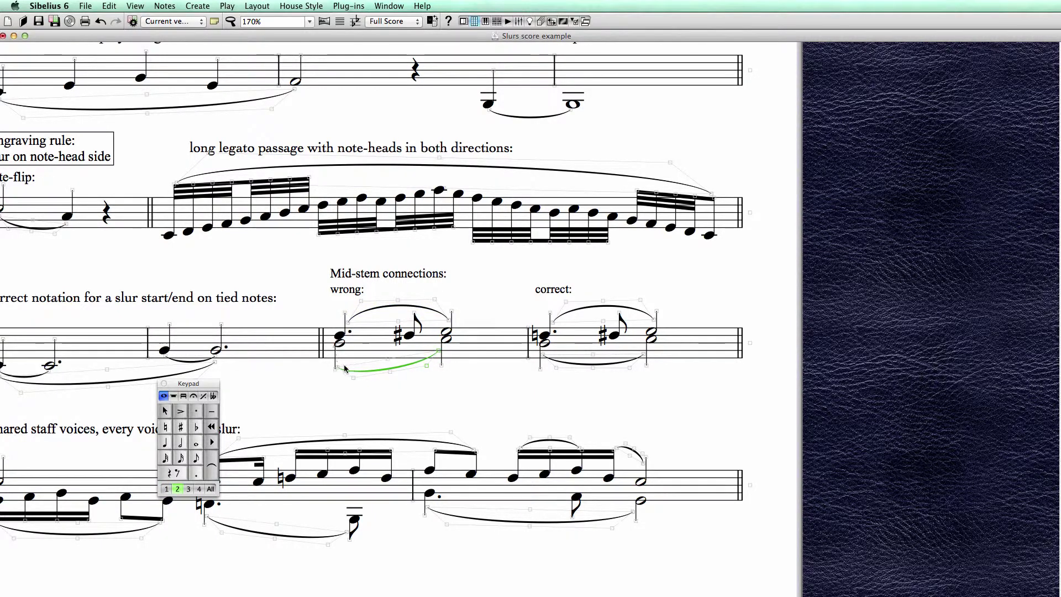
{"action": "left_click_drag", "start_coordinate": [340, 368], "coordinate": [339, 355]}
{"action": "left_click", "coordinate": [365, 379]}
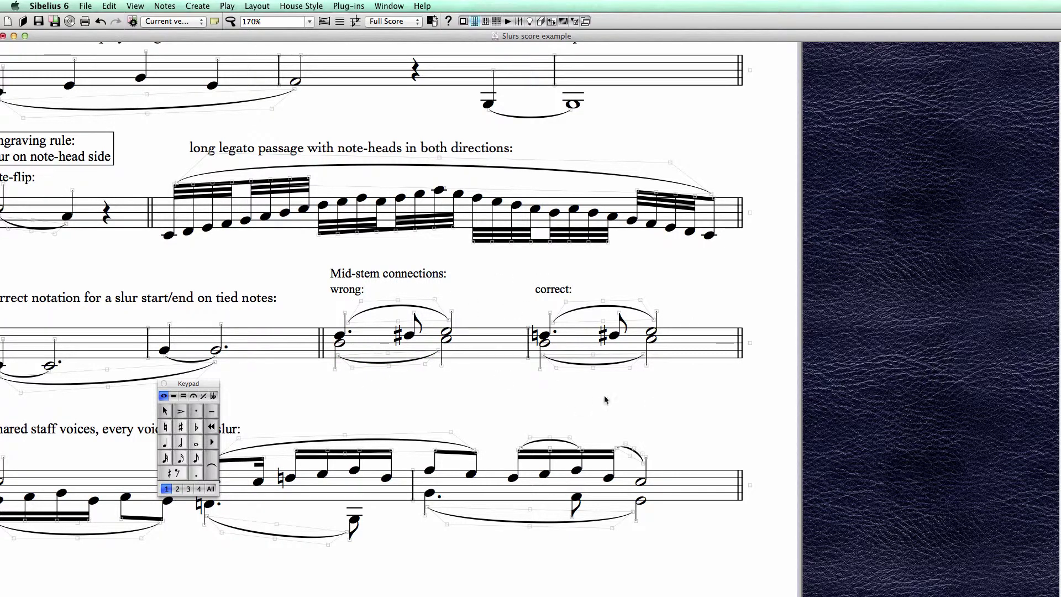
{"action": "left_click_drag", "start_coordinate": [607, 398], "coordinate": [556, 407]}
{"action": "left_click", "coordinate": [381, 317]}
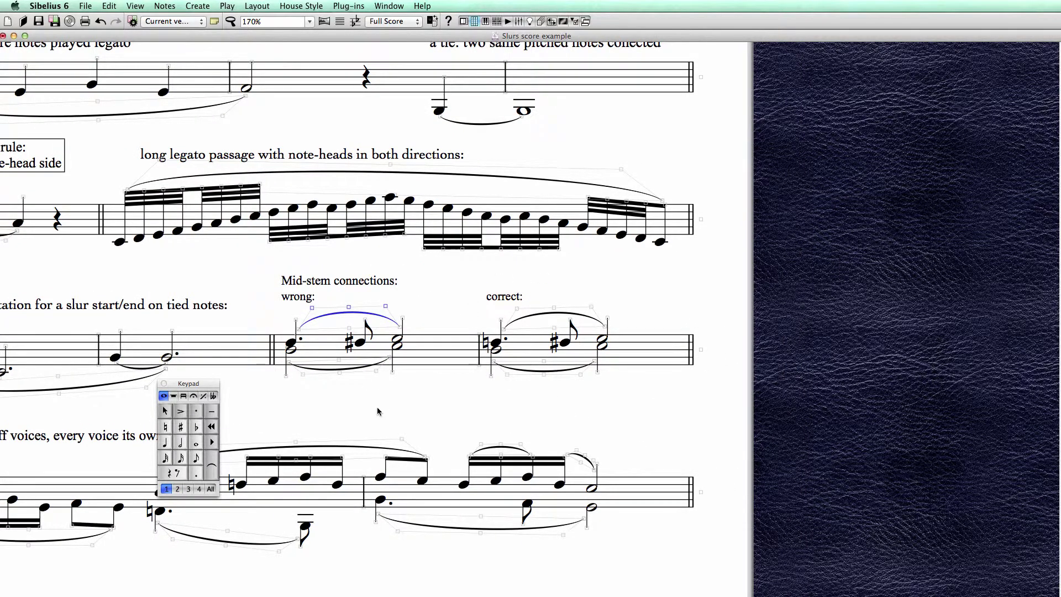
{"action": "scroll", "coordinate": [417, 407], "scroll_direction": "left", "scroll_amount": 3}
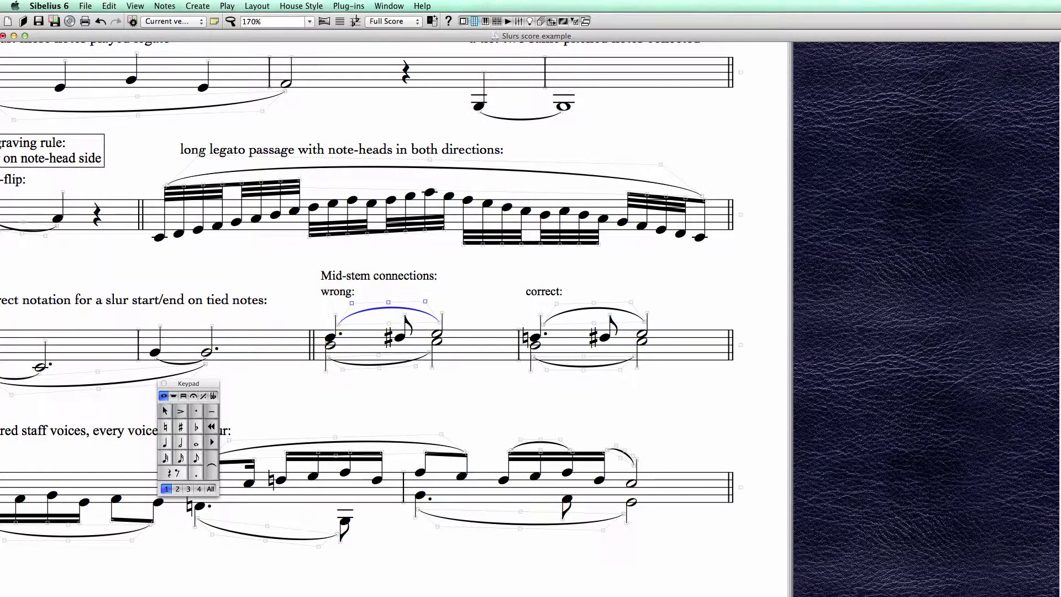
{"action": "key", "text": "Escape"}
- Examine how each voice carries its own slur in the "Shared staff voices" example, highlighting an upper-voice and a lower-voice slur
{"action": "left_click_drag", "start_coordinate": [480, 409], "coordinate": [787, 170]}
{"action": "left_click_drag", "start_coordinate": [710, 353], "coordinate": [627, 348]}
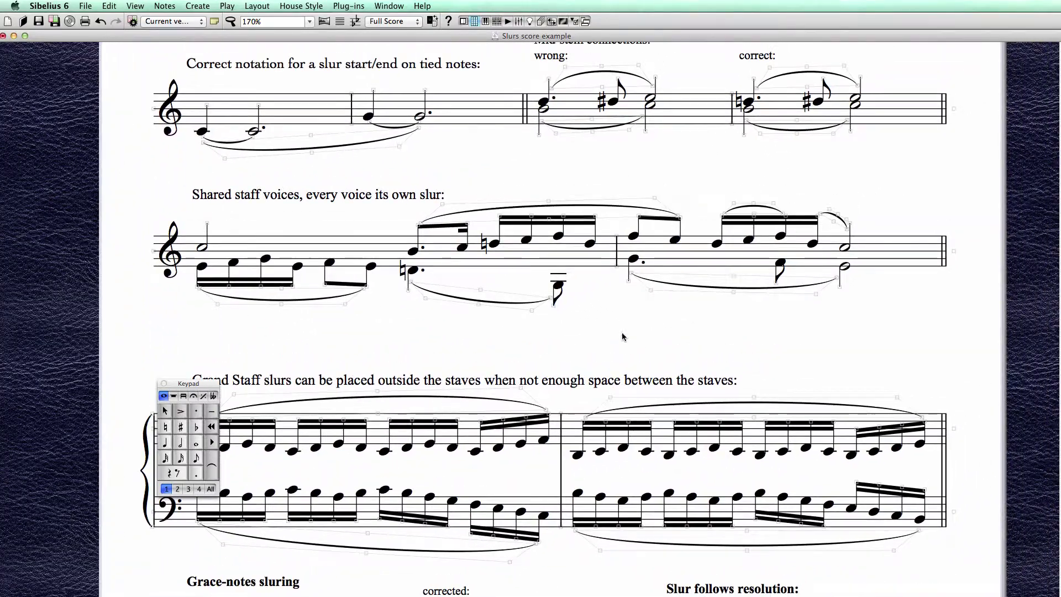
{"action": "left_click", "coordinate": [251, 243]}
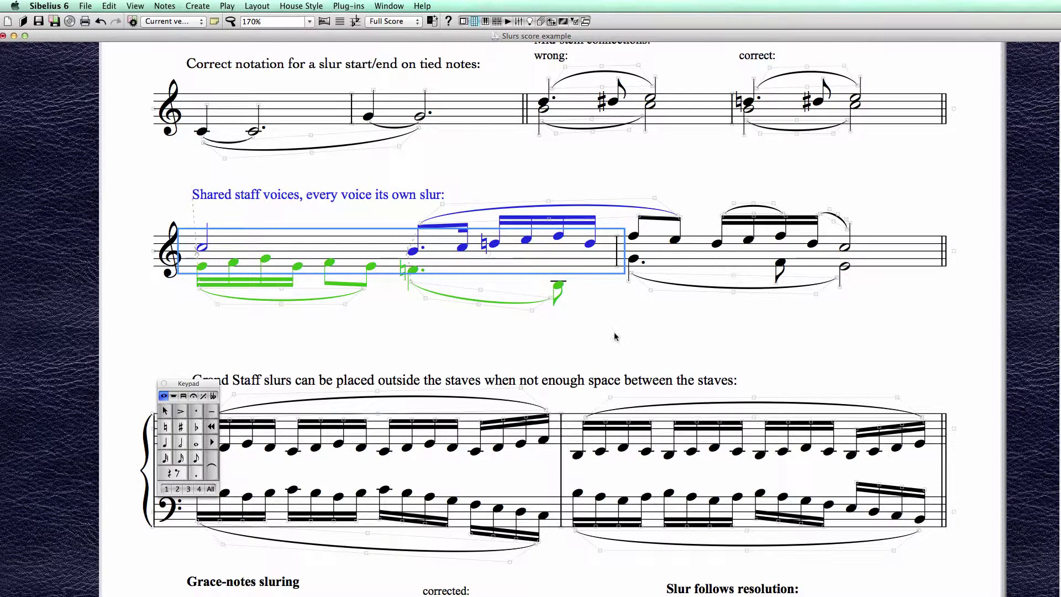
{"action": "key", "text": "Escape"}
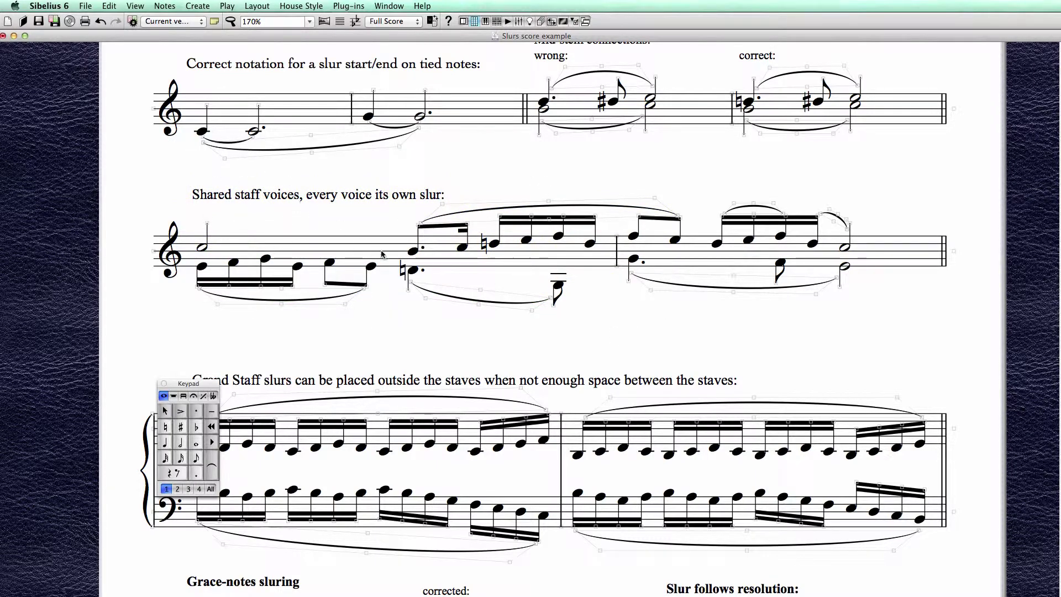
{"action": "left_click_drag", "start_coordinate": [391, 320], "coordinate": [356, 353]}
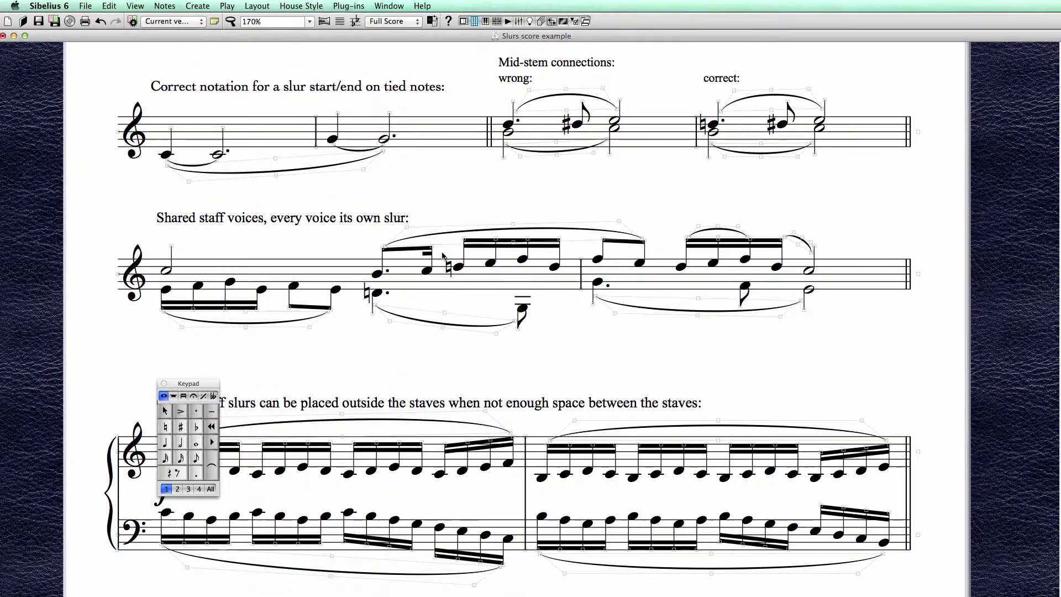
{"action": "left_click", "coordinate": [506, 224]}
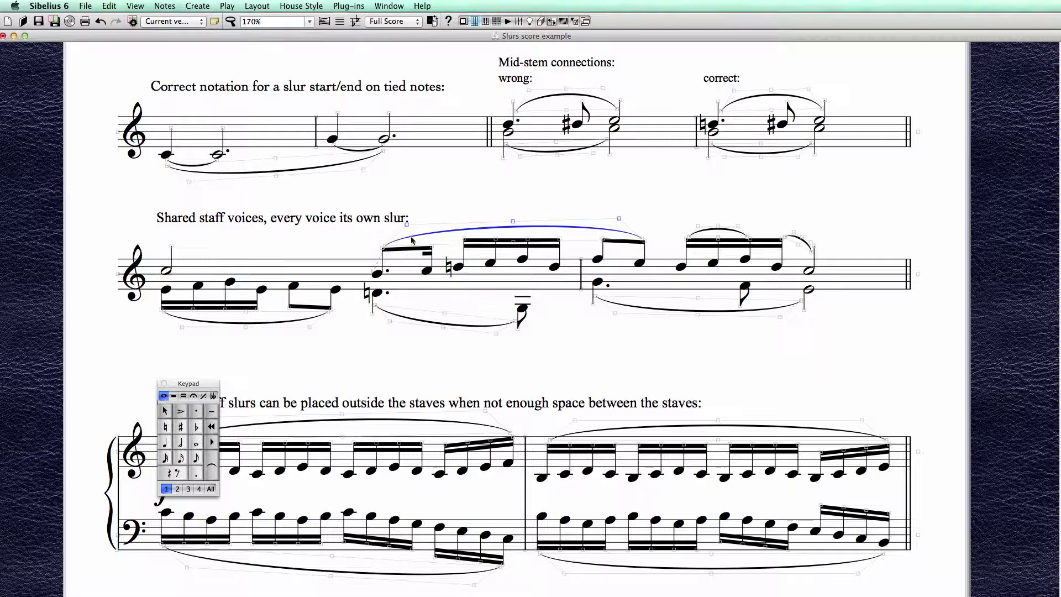
{"action": "left_click", "coordinate": [303, 359]}
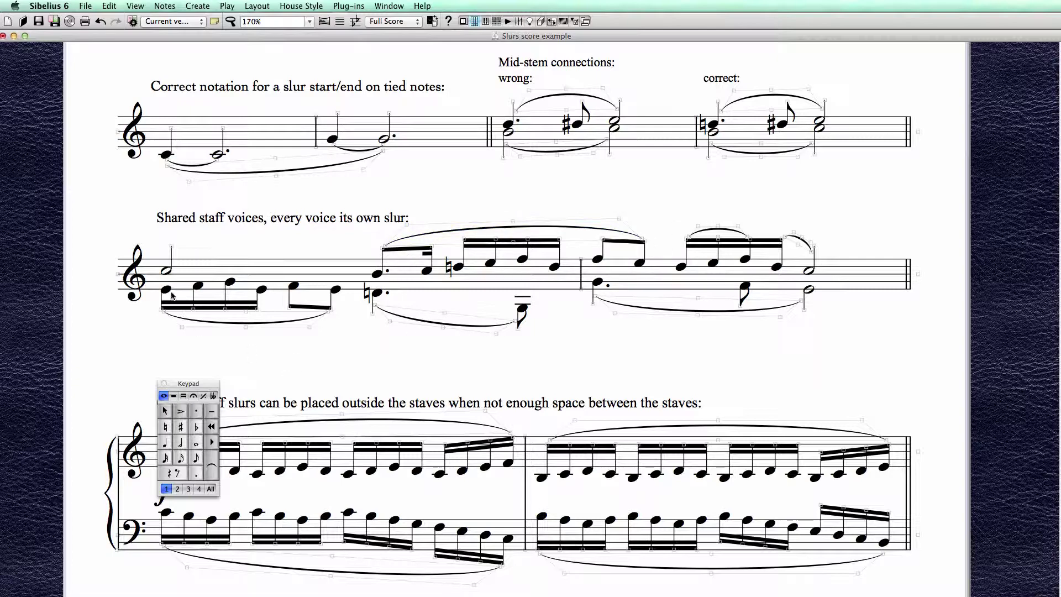
{"action": "left_click", "coordinate": [324, 310]}
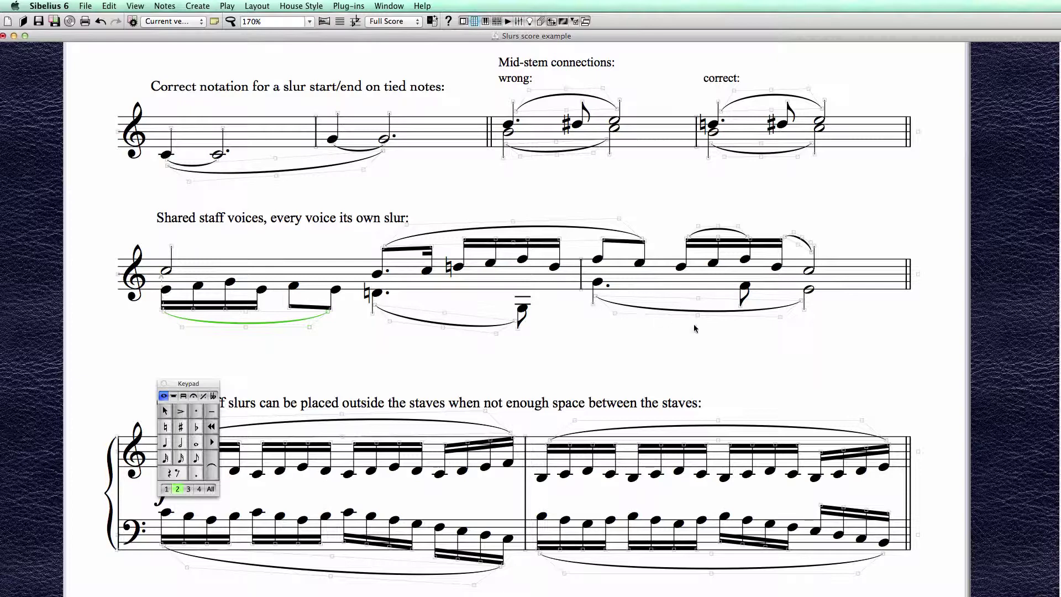
{"action": "left_click", "coordinate": [558, 340]}
{"action": "scroll", "coordinate": [553, 326], "scroll_direction": "down", "scroll_amount": 1}
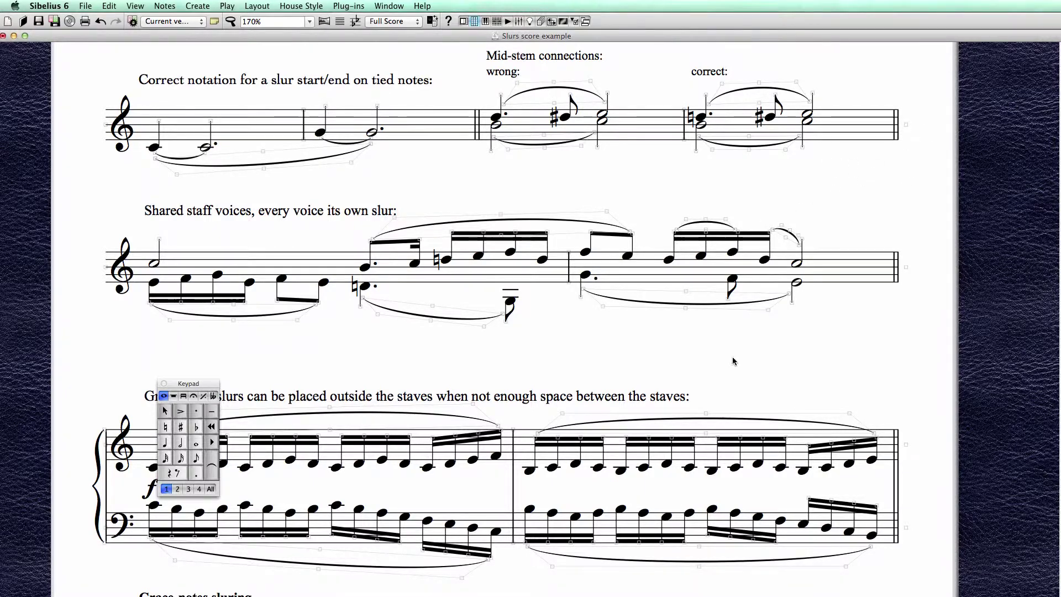
- Raise the "f" dynamic slightly in the space between the staves of the Grand Staff slurs example
{"action": "left_click_drag", "start_coordinate": [732, 293], "coordinate": [770, 161]}
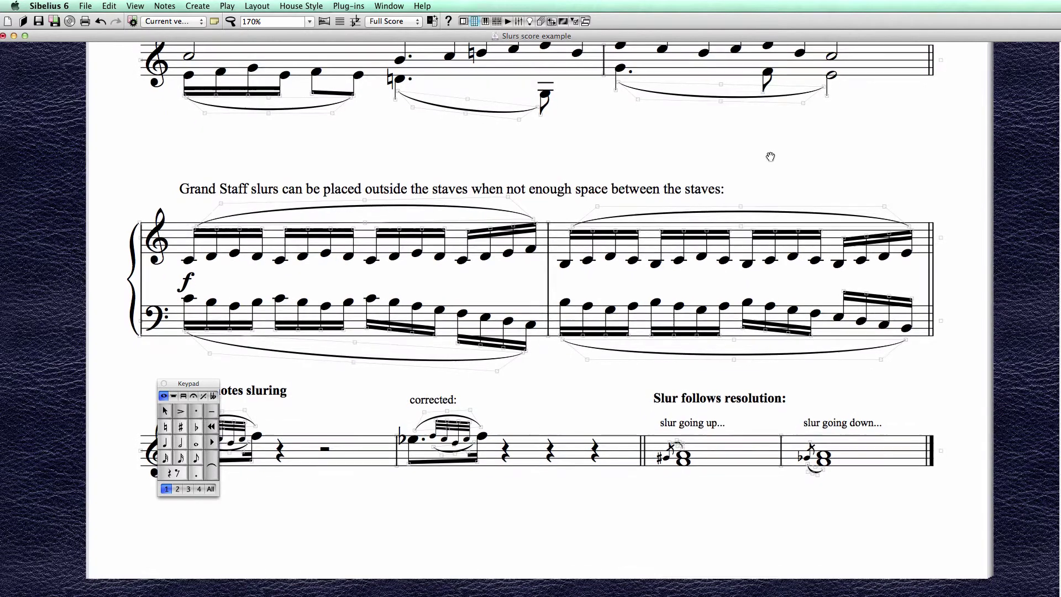
{"action": "scroll", "coordinate": [559, 348], "scroll_direction": "down", "scroll_amount": 2}
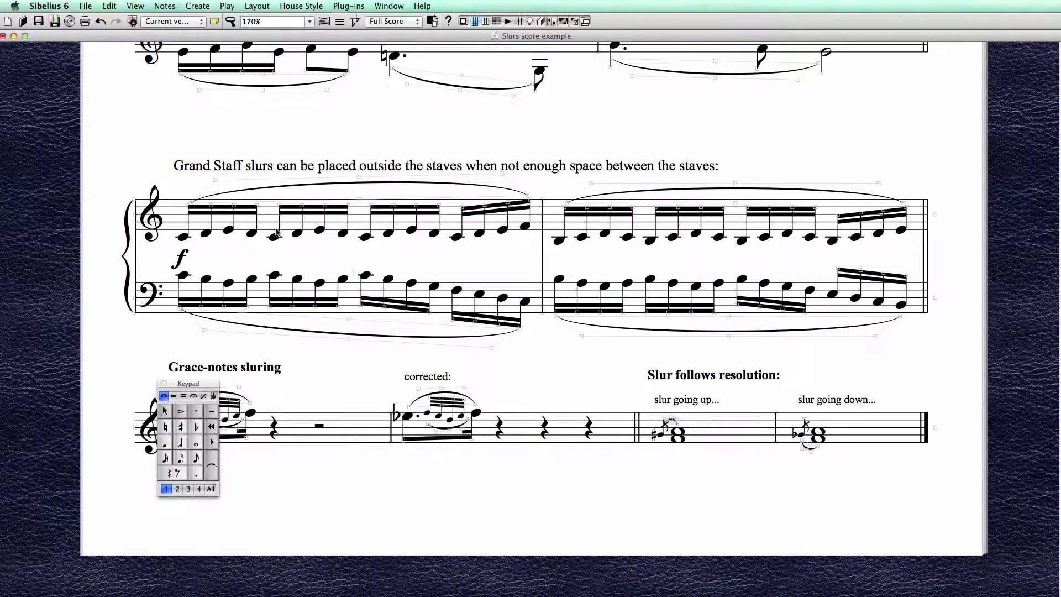
{"action": "scroll", "coordinate": [289, 254], "scroll_direction": "down", "scroll_amount": 1}
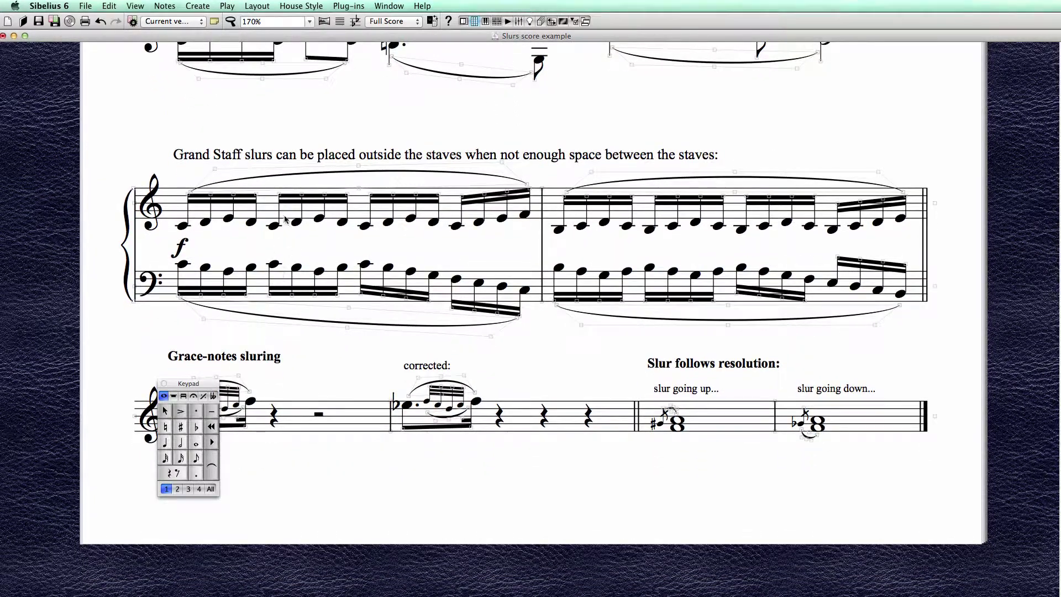
{"action": "scroll", "coordinate": [232, 259], "scroll_direction": "right", "scroll_amount": 2}
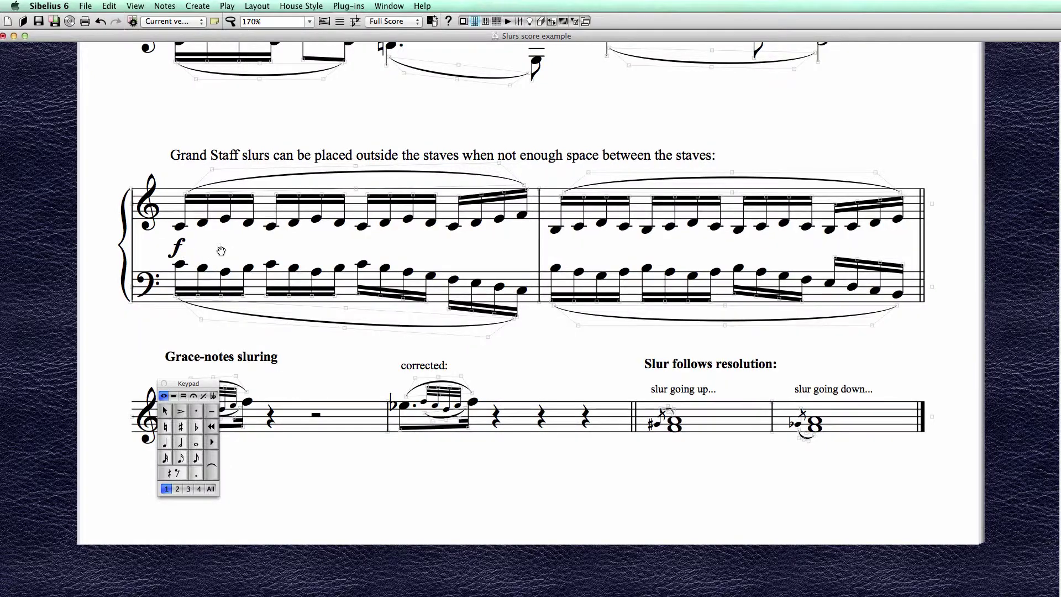
{"action": "scroll", "coordinate": [335, 356], "scroll_direction": "right", "scroll_amount": 2}
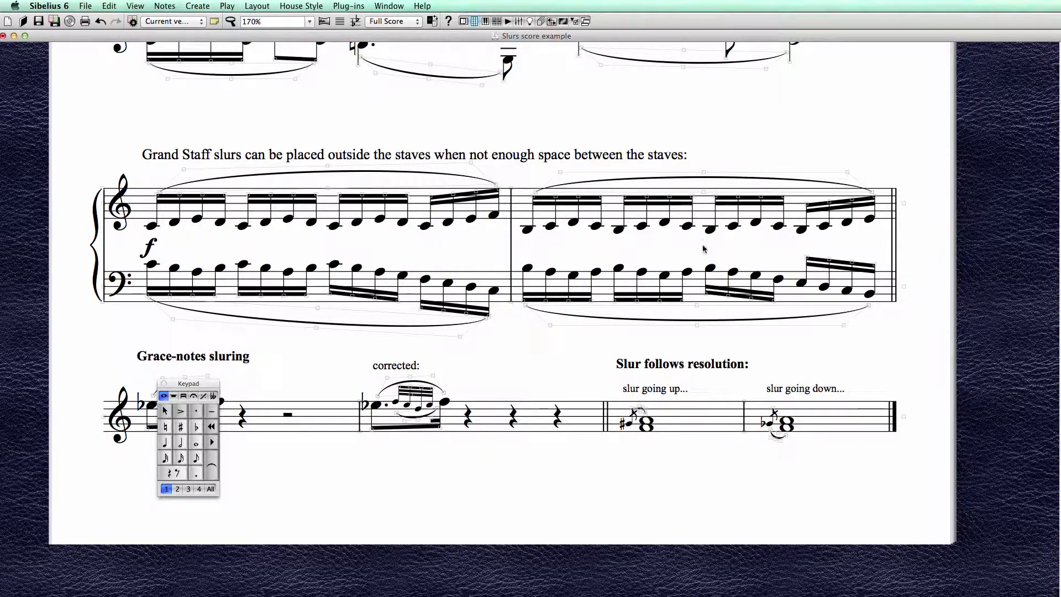
{"action": "left_click_drag", "start_coordinate": [150, 249], "coordinate": [150, 246]}
- Add a crescendo hairpin to the first bar of the Grand Staff example, starting just after the "f" and centred between the staves
{"action": "left_click", "coordinate": [243, 226]}
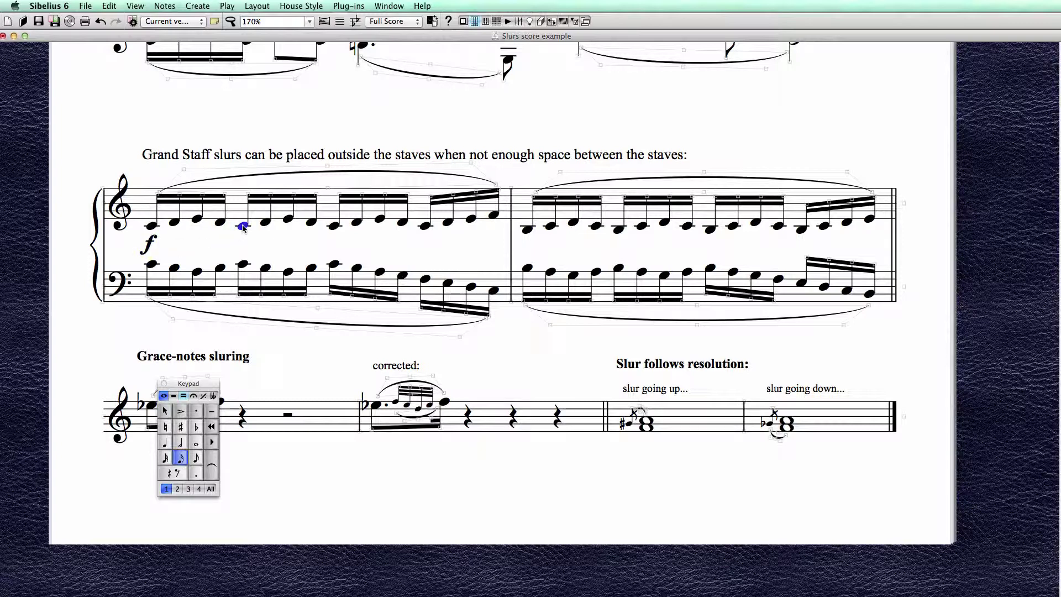
{"action": "key", "text": "h"}
{"action": "left_click_drag", "start_coordinate": [254, 239], "coordinate": [457, 239]}
{"action": "left_click_drag", "start_coordinate": [225, 251], "coordinate": [177, 247]}
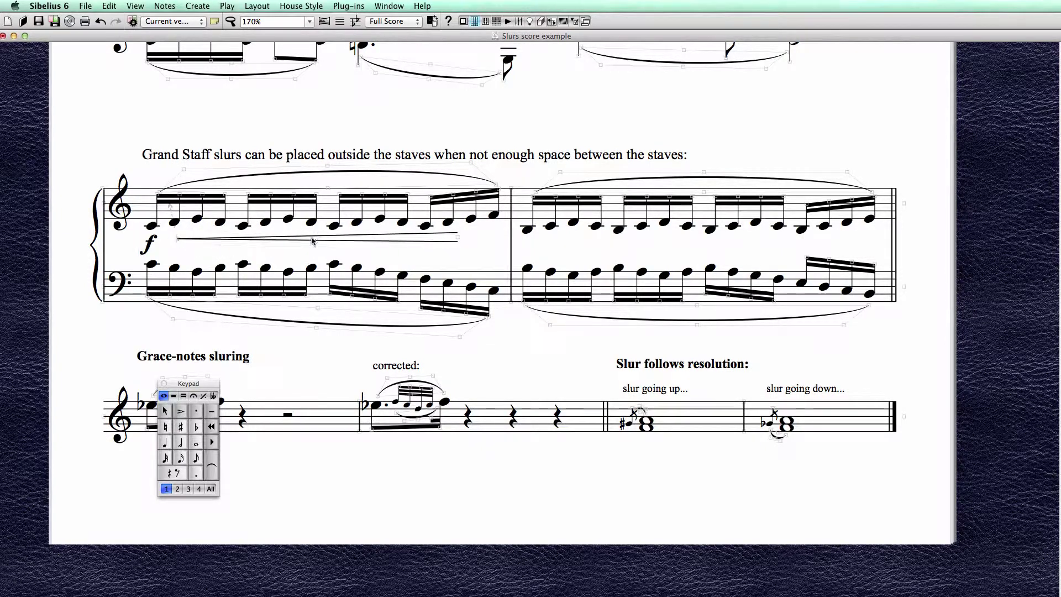
{"action": "left_click", "coordinate": [425, 252]}
{"action": "left_click_drag", "start_coordinate": [426, 253], "coordinate": [450, 243]}
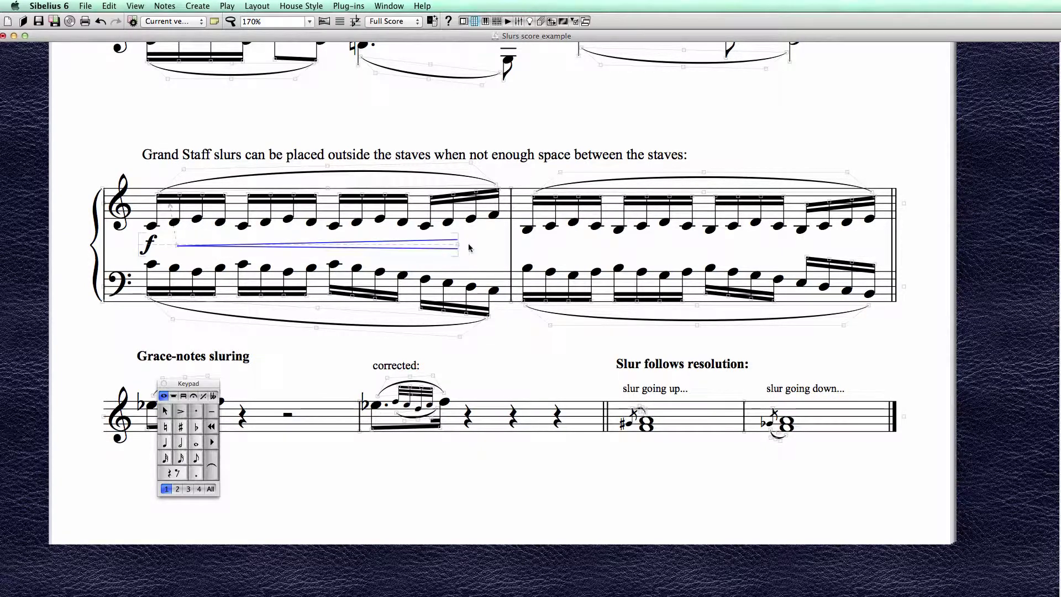
- Add a diminuendo hairpin from the first note of the second grand-staff bar to near its end, level with the crescendo
{"action": "left_click", "coordinate": [526, 230]}
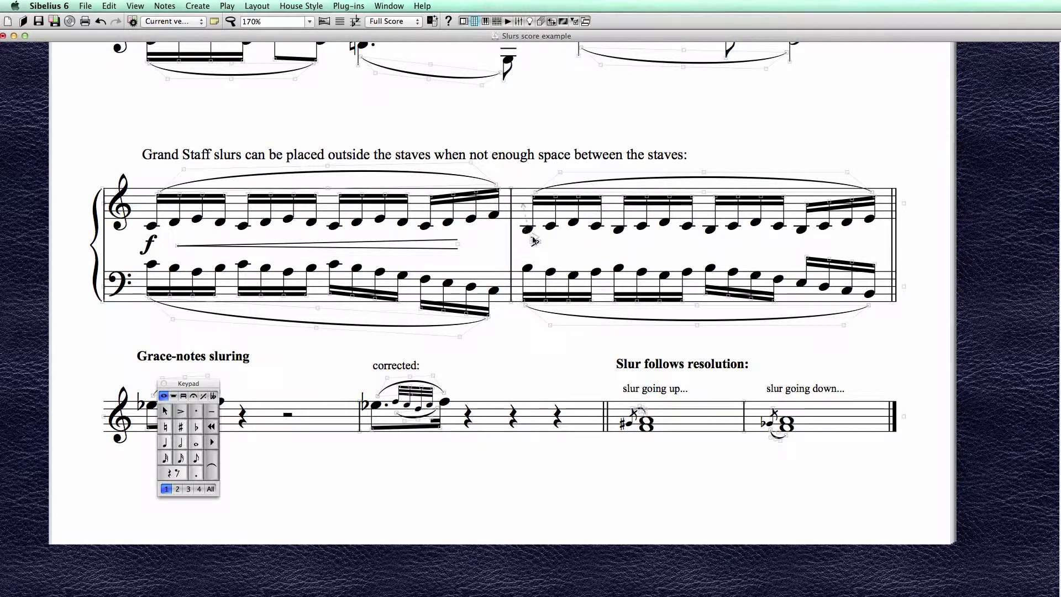
{"action": "key", "text": "s"}
{"action": "left_click", "coordinate": [769, 433]}
{"action": "key", "text": "space"}
{"action": "key", "text": "space"}
{"action": "key", "text": "space"}
{"action": "key", "text": "space"}
{"action": "key", "text": "space"}
{"action": "key", "text": "space"}
{"action": "key", "text": "space"}
{"action": "key", "text": "space"}
{"action": "key", "text": "space"}
{"action": "key", "text": "space"}
{"action": "key", "text": "space"}
{"action": "key", "text": "space"}
{"action": "key", "text": "space"}
{"action": "key", "text": "space"}
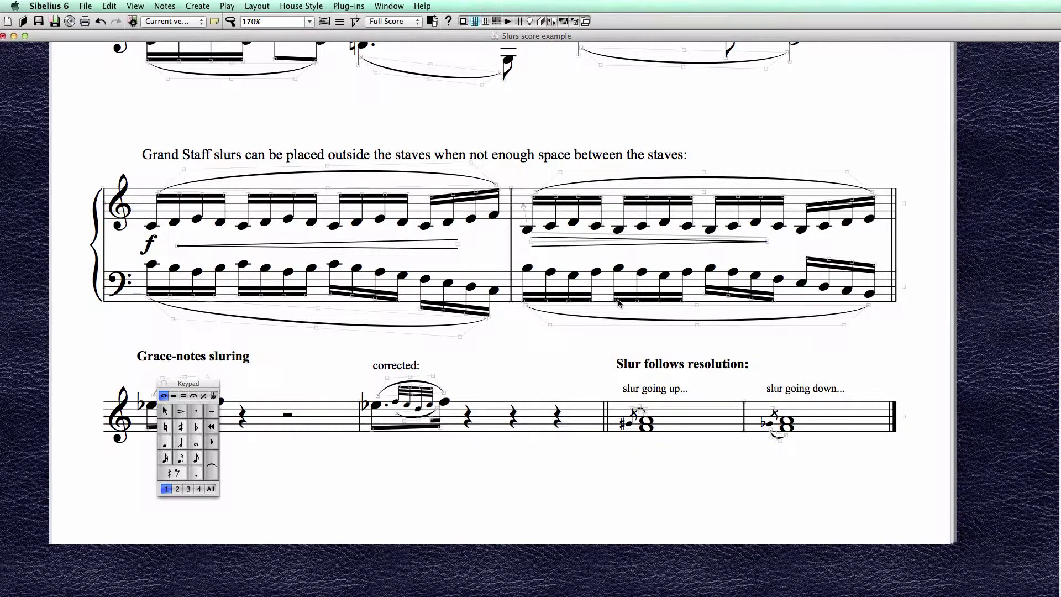
{"action": "left_click", "coordinate": [595, 245]}
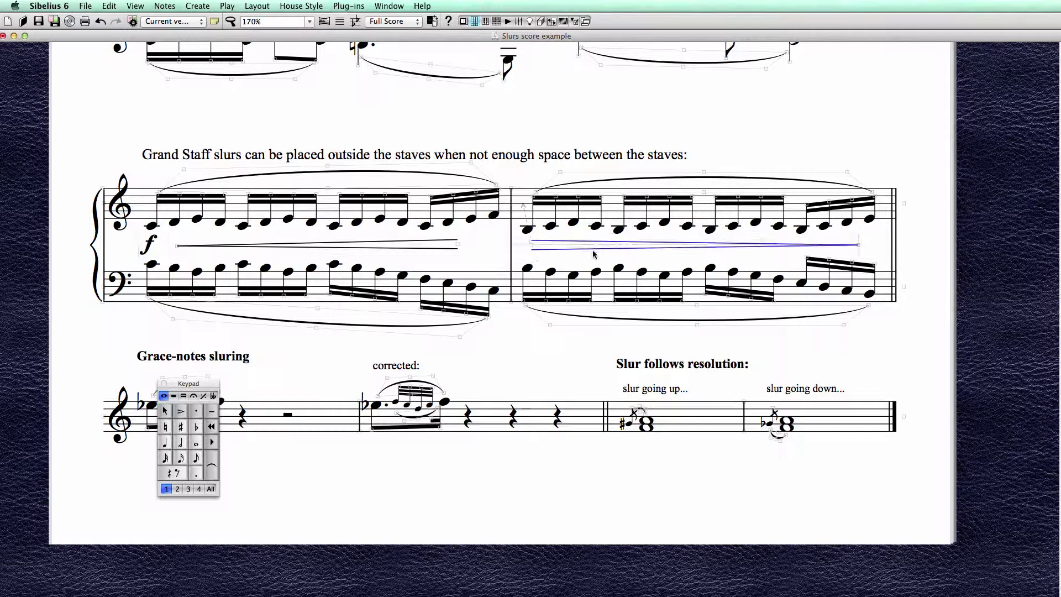
- Extend the crescendo hairpin to the last note of the first grand-staff bar
{"action": "left_click", "coordinate": [430, 252]}
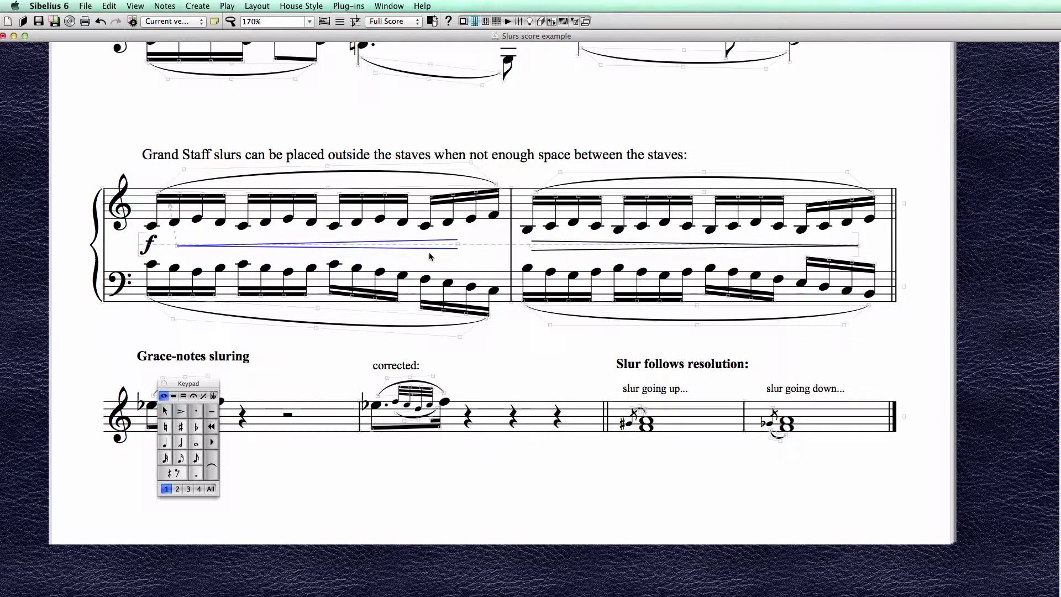
{"action": "key", "text": "space"}
{"action": "key", "text": "space"}
{"action": "key", "text": "Escape"}
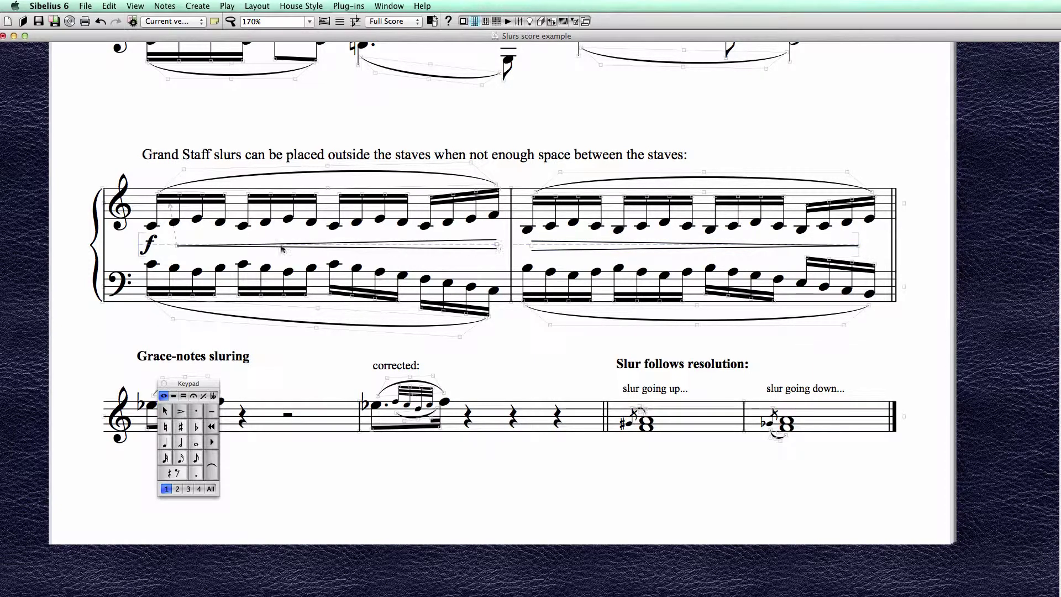
- Add a slur below the treble notes from the first C to the first note of the second bar
{"action": "left_click", "coordinate": [152, 227]}
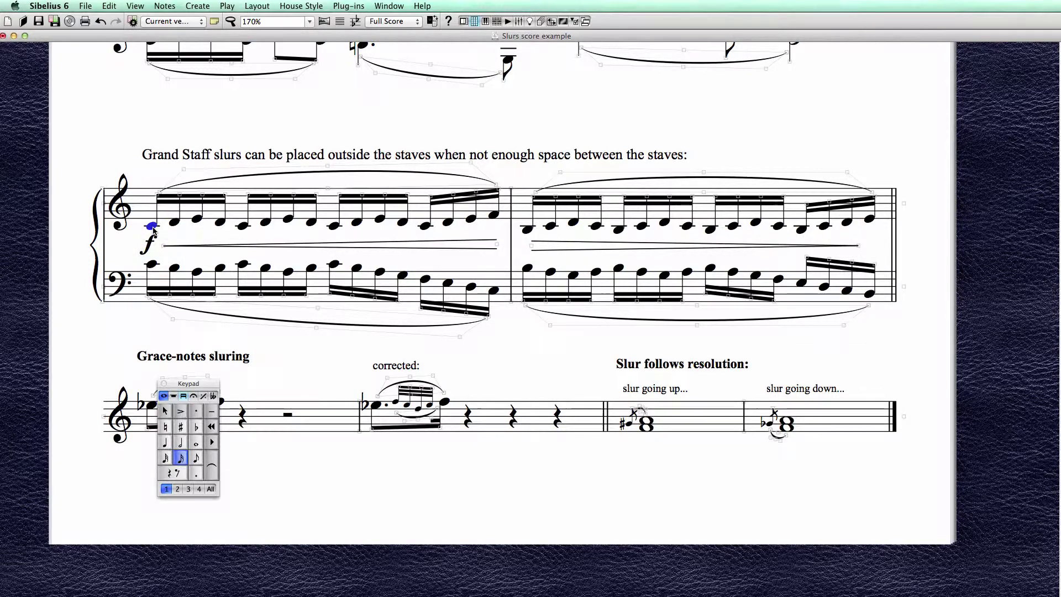
{"action": "key", "text": "s"}
{"action": "key", "text": "space"}
{"action": "key", "text": "space"}
{"action": "key", "text": "space"}
{"action": "key", "text": "space"}
{"action": "key", "text": "space"}
{"action": "key", "text": "space"}
{"action": "key", "text": "space"}
{"action": "key", "text": "space"}
{"action": "key", "text": "space"}
{"action": "key", "text": "space"}
{"action": "key", "text": "space"}
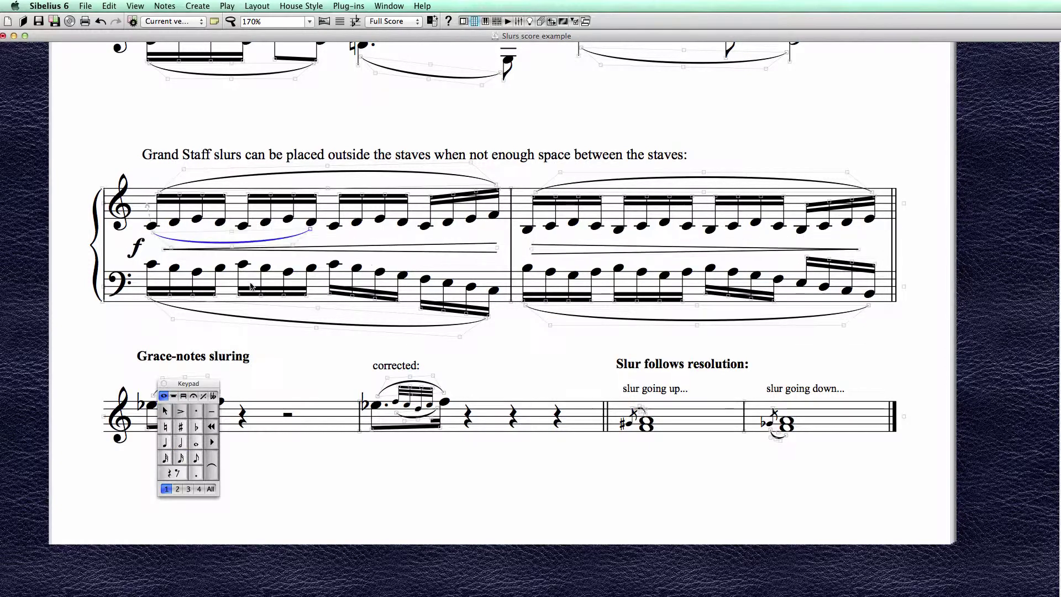
{"action": "key", "text": "space"}
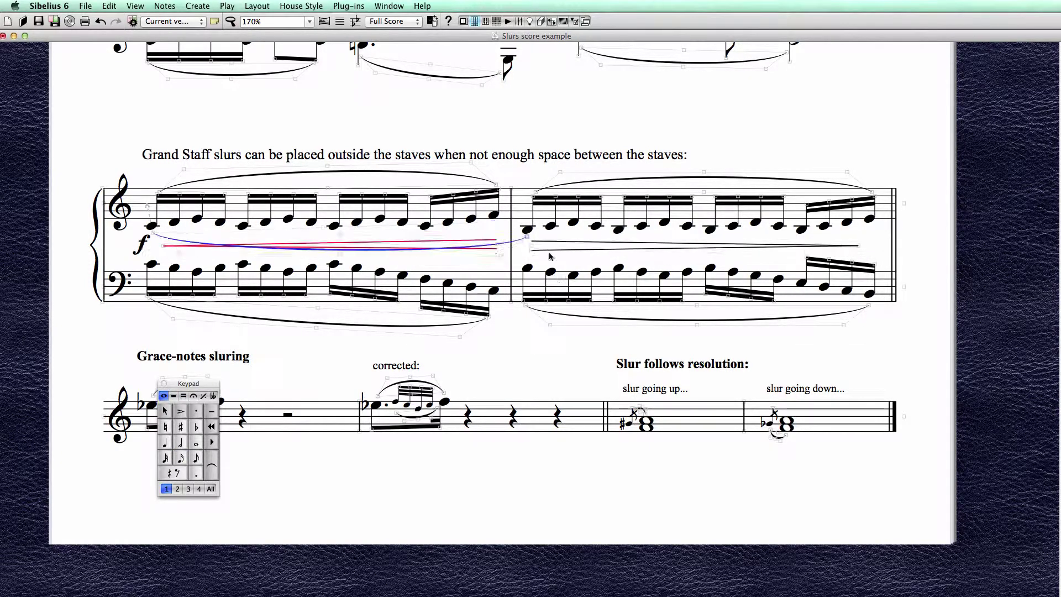
- Add a slur above the bass notes from the first C to the last note of the first bar
{"action": "left_click", "coordinate": [153, 265]}
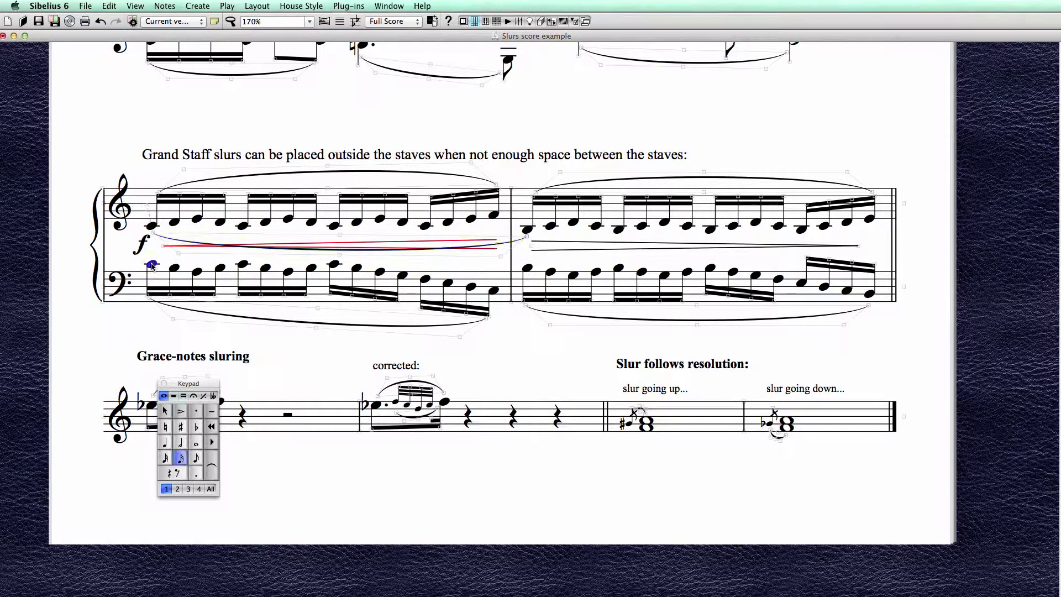
{"action": "key", "text": "s"}
{"action": "key", "text": "space"}
{"action": "key", "text": "space"}
{"action": "key", "text": "space"}
{"action": "key", "text": "space"}
{"action": "key", "text": "space"}
{"action": "key", "text": "space"}
{"action": "key", "text": "space"}
{"action": "key", "text": "space"}
{"action": "key", "text": "space"}
{"action": "key", "text": "space"}
{"action": "key", "text": "space"}
{"action": "key", "text": "space"}
{"action": "key", "text": "space"}
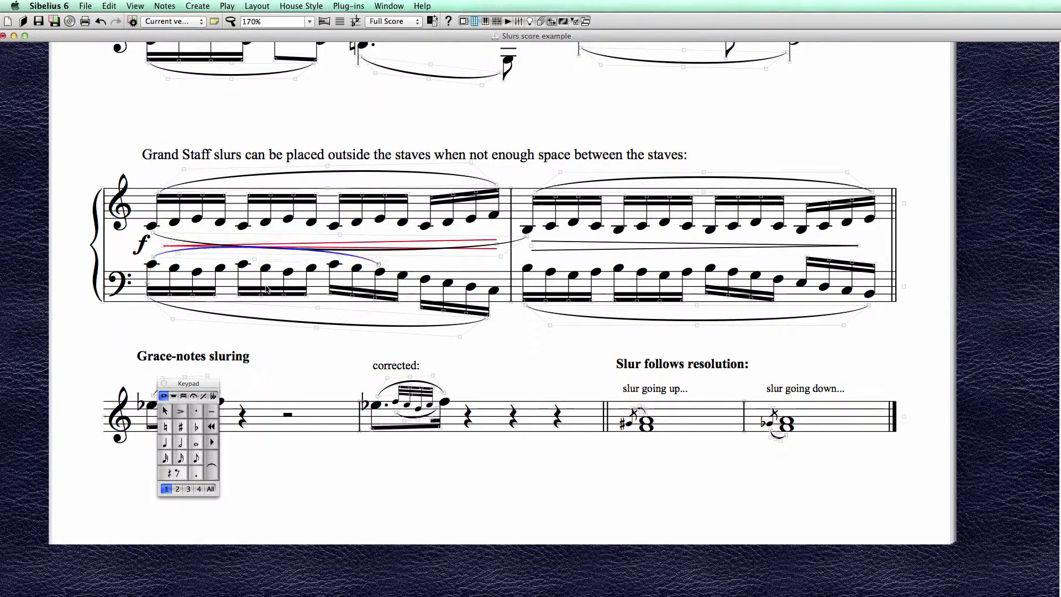
{"action": "key", "text": "space"}
{"action": "key", "text": "Escape"}
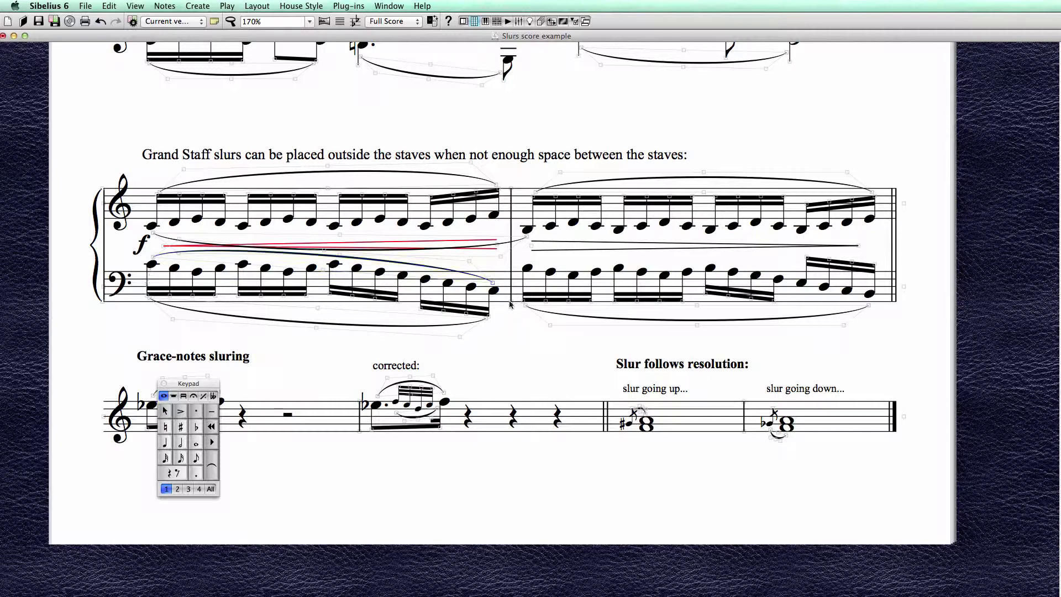
- Widen the distance between the treble and bass staves of the Grand Staff example to make room for the inner slurs
{"action": "left_click", "coordinate": [504, 301]}
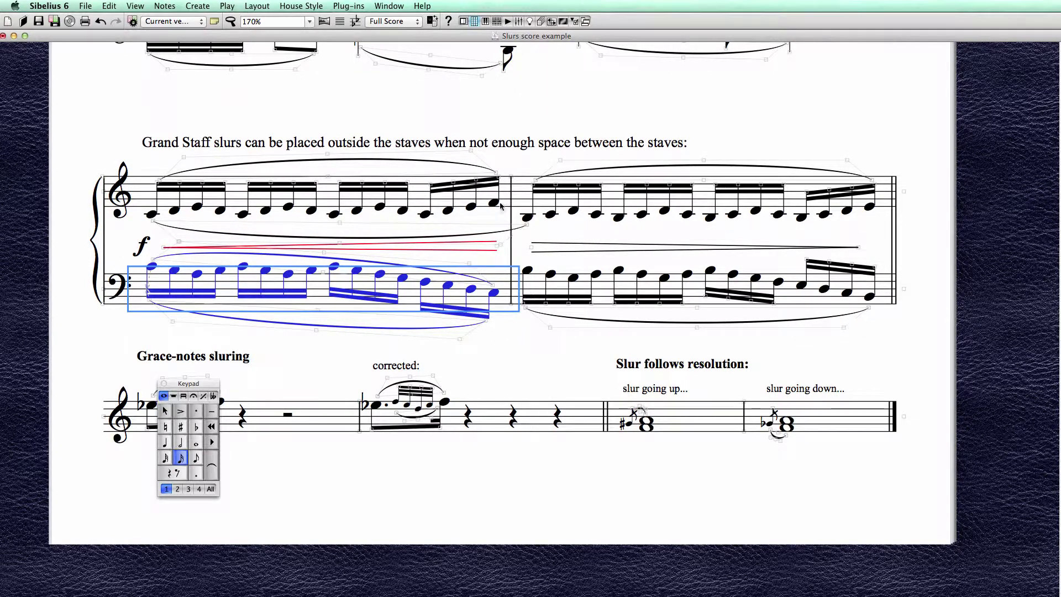
{"action": "left_click", "coordinate": [506, 196]}
{"action": "left_click", "coordinate": [508, 296]}
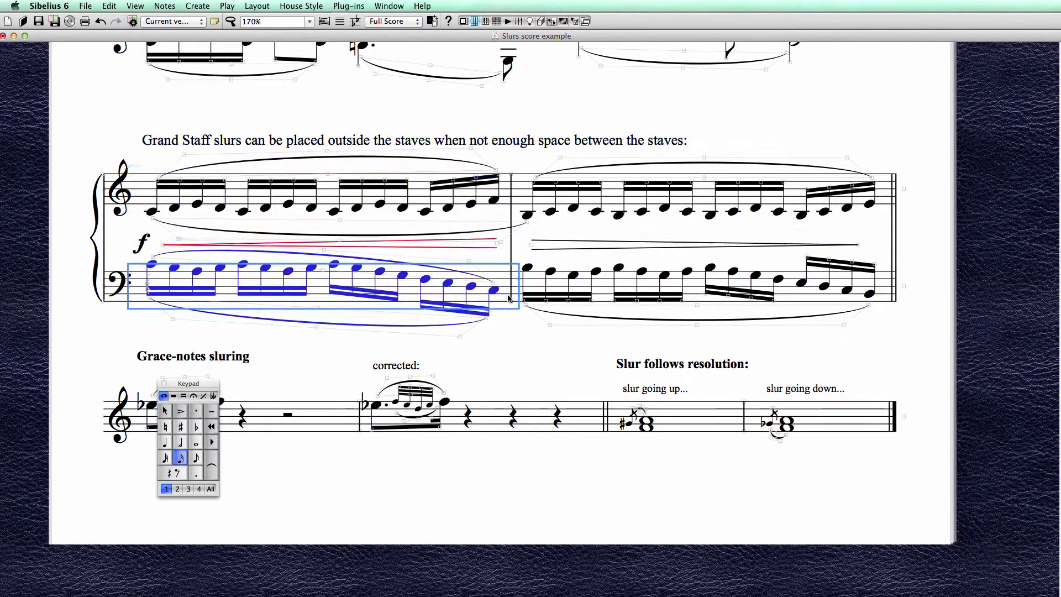
{"action": "key", "text": "Escape"}
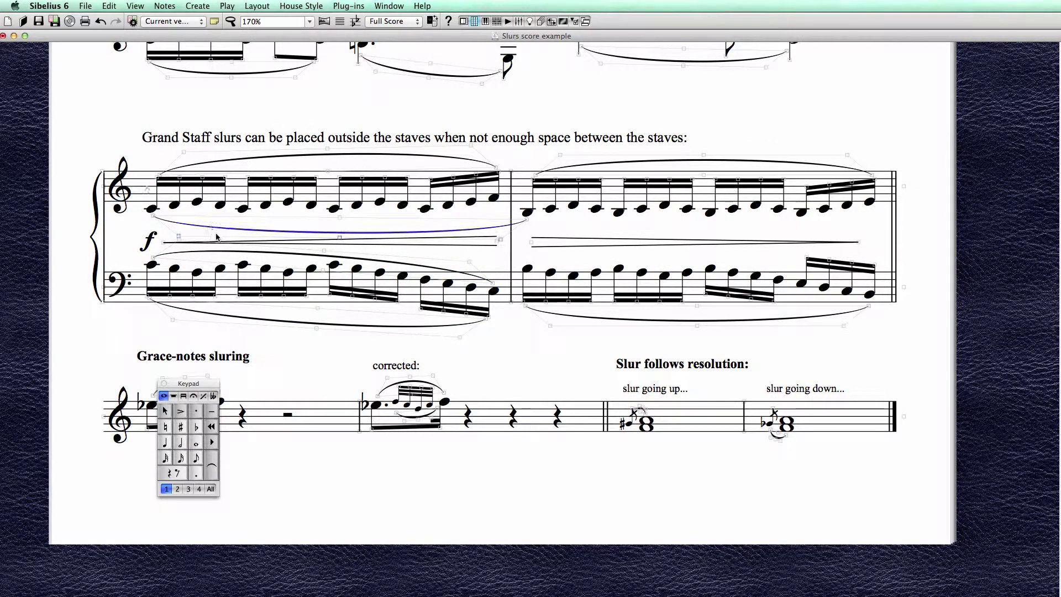
- Delete both inner slurs from the first grand-staff bar and raise the "f" and hairpins closer to the treble staff
{"action": "left_click_drag", "start_coordinate": [244, 243], "coordinate": [278, 231]}
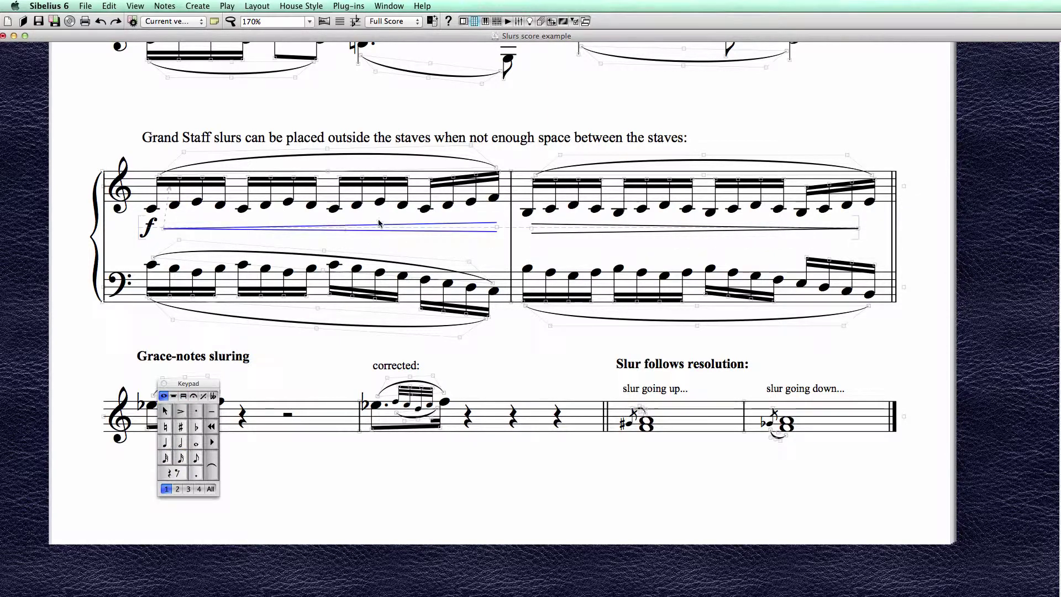
{"action": "left_click", "coordinate": [516, 290]}
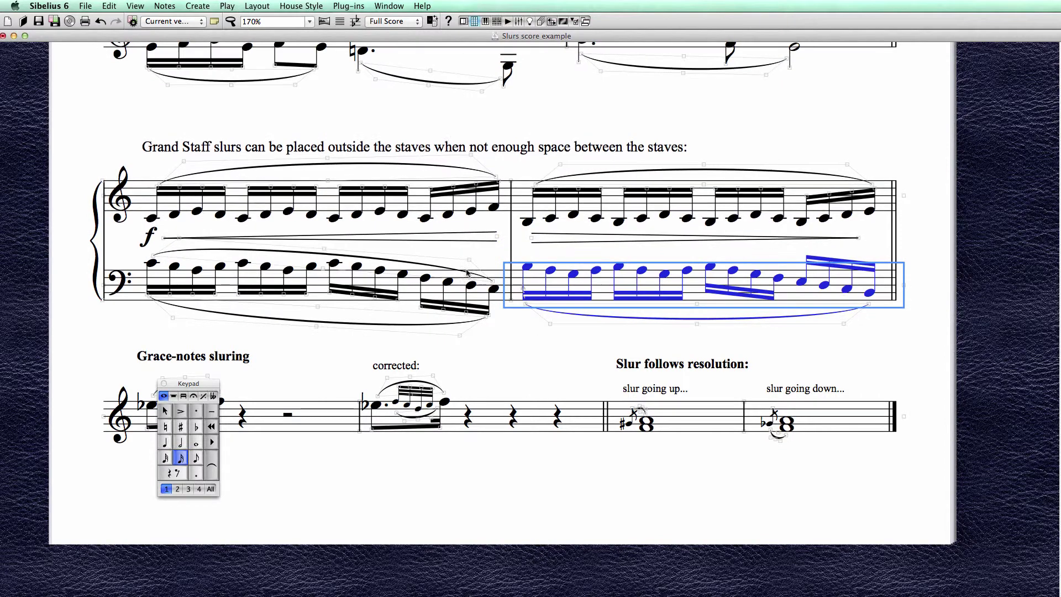
{"action": "left_click", "coordinate": [488, 281]}
{"action": "key", "text": "Delete"}
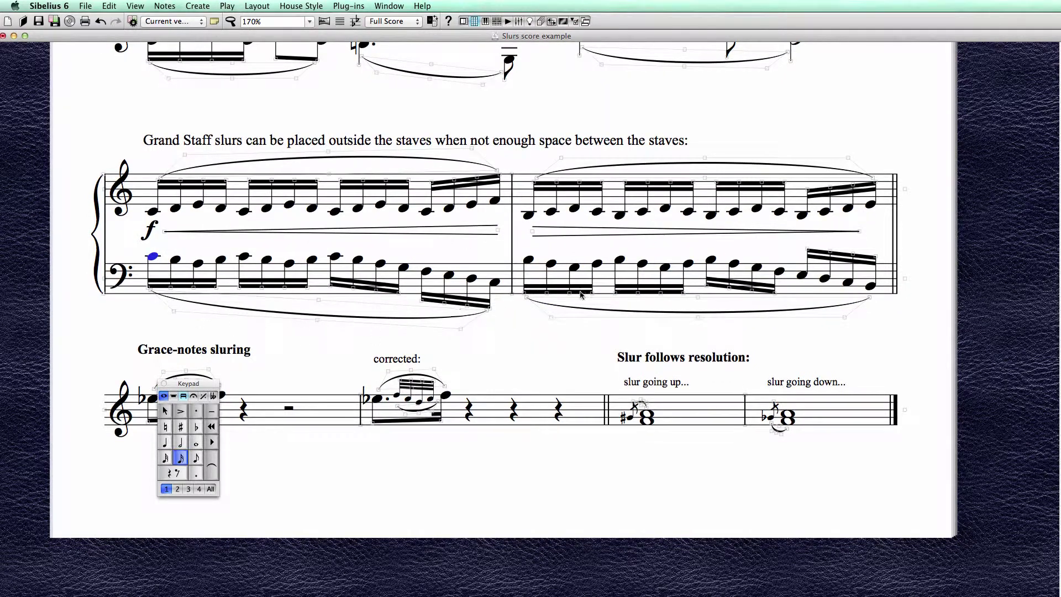
- Select both bars of the Grand Staff example across the two staves and adjust their staff spacing upwards
{"action": "left_click", "coordinate": [323, 199]}
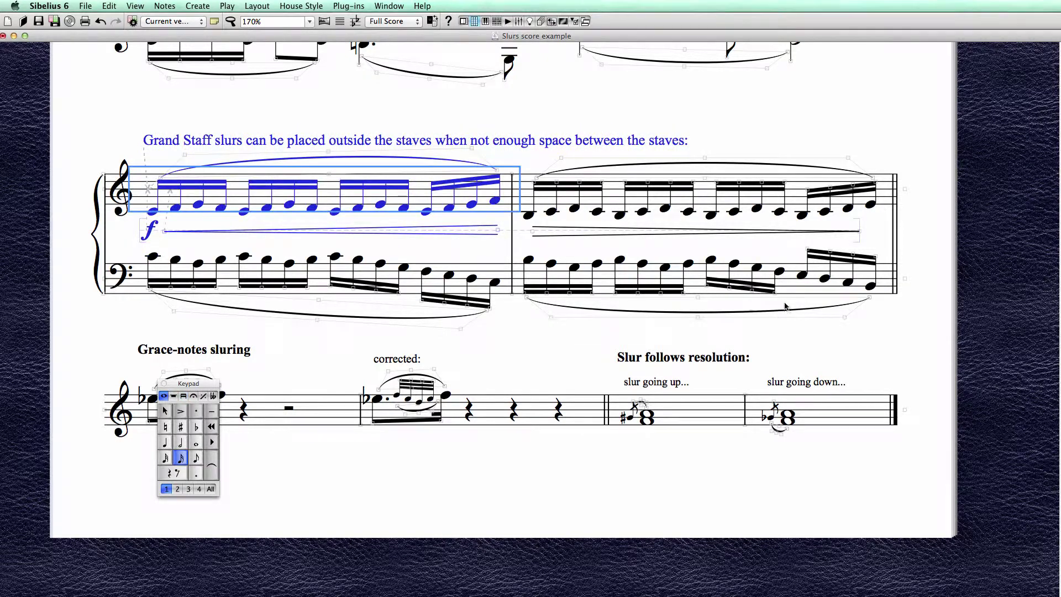
{"action": "left_click", "coordinate": [793, 285], "text": "shift"}
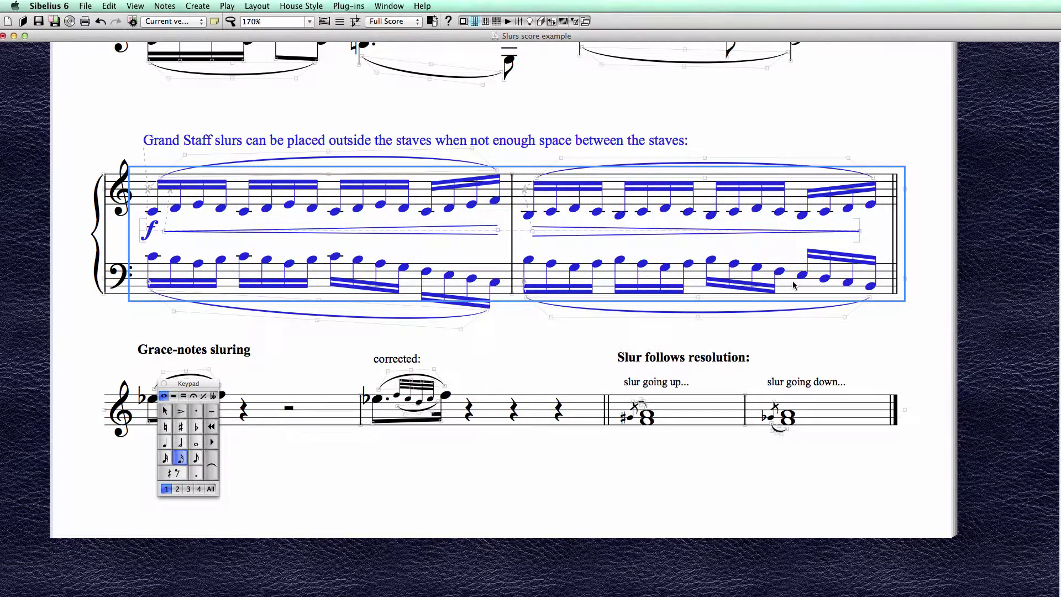
{"action": "key", "text": "alt+Up"}
{"action": "left_click", "coordinate": [623, 342]}
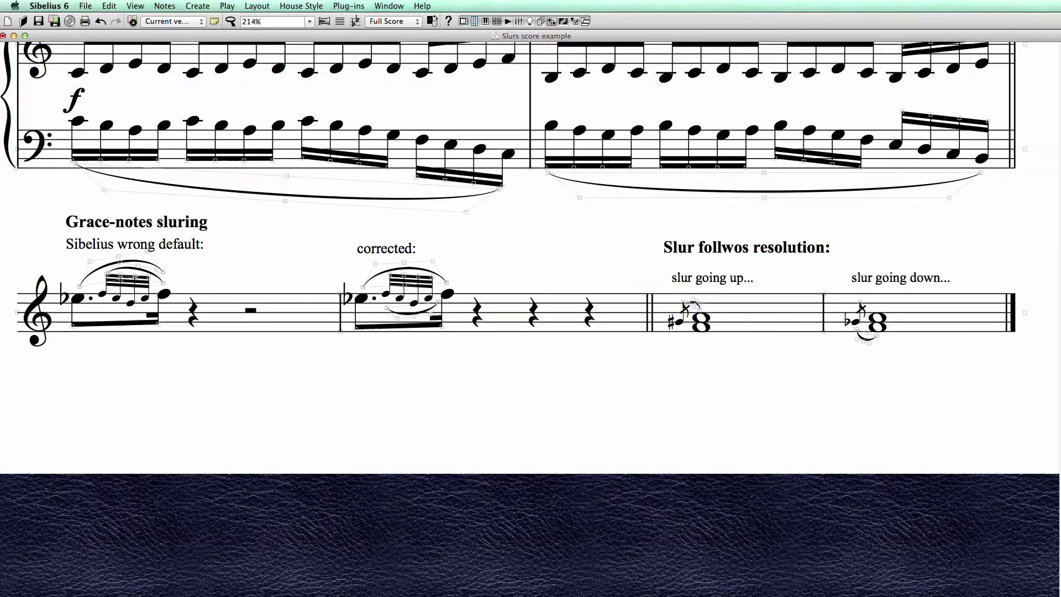
- Examine the "Grace-notes sluring" example, comparing the slurs in the "Sibelius wrong default" bar with those in the "corrected" bar
{"action": "key", "text": "super+equal"}
{"action": "left_click_drag", "start_coordinate": [291, 252], "coordinate": [294, 267]}
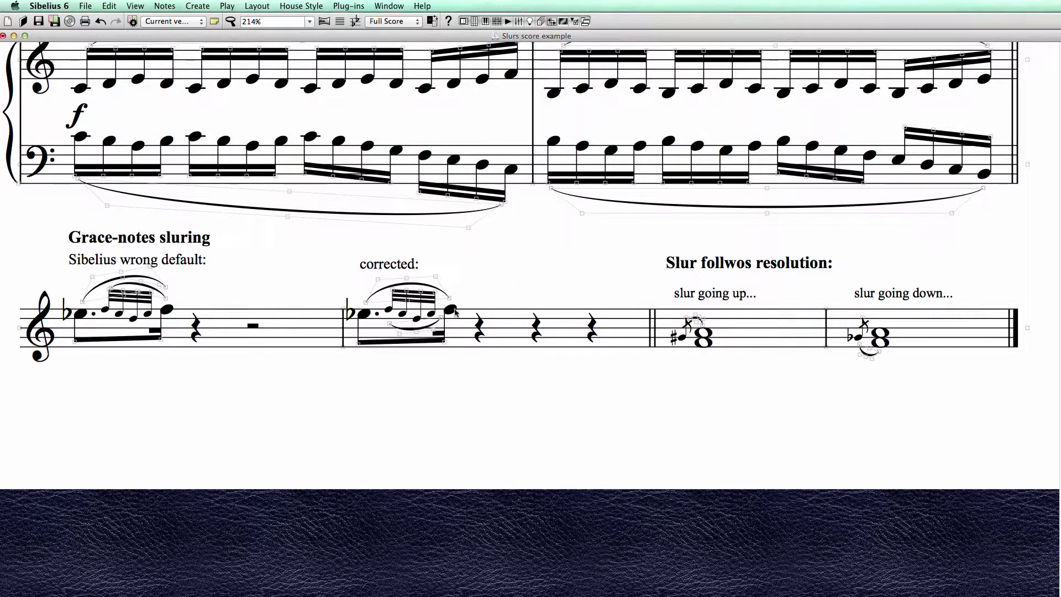
{"action": "left_click", "coordinate": [303, 338]}
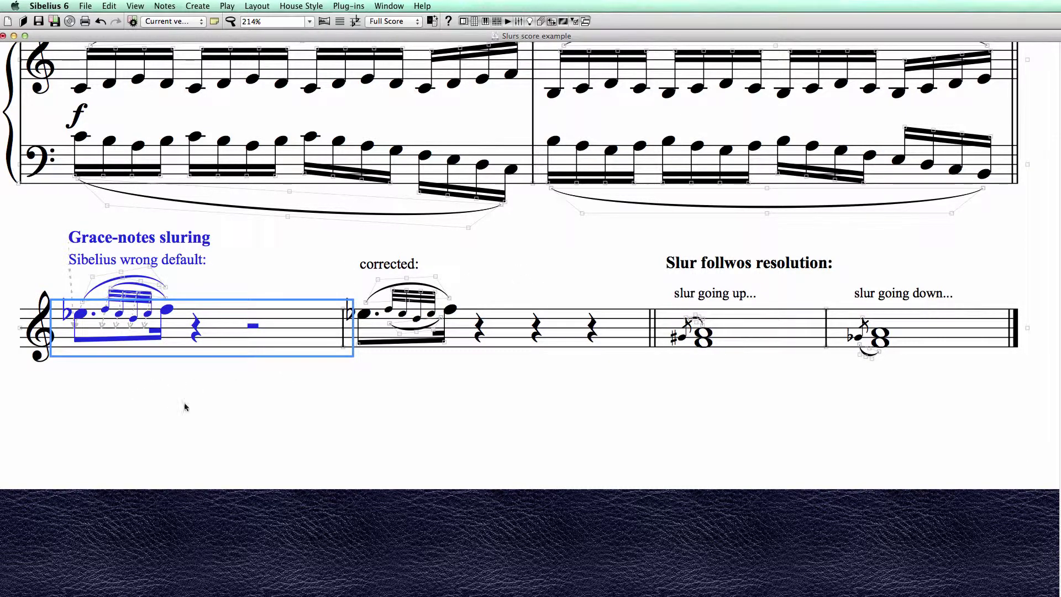
{"action": "key", "text": "Escape"}
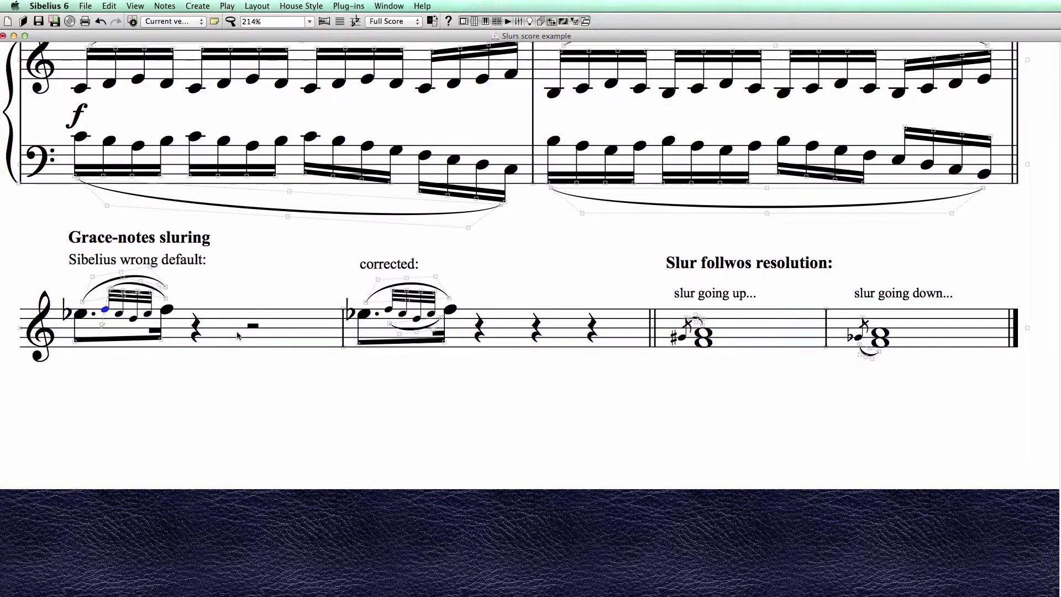
{"action": "left_click", "coordinate": [240, 339]}
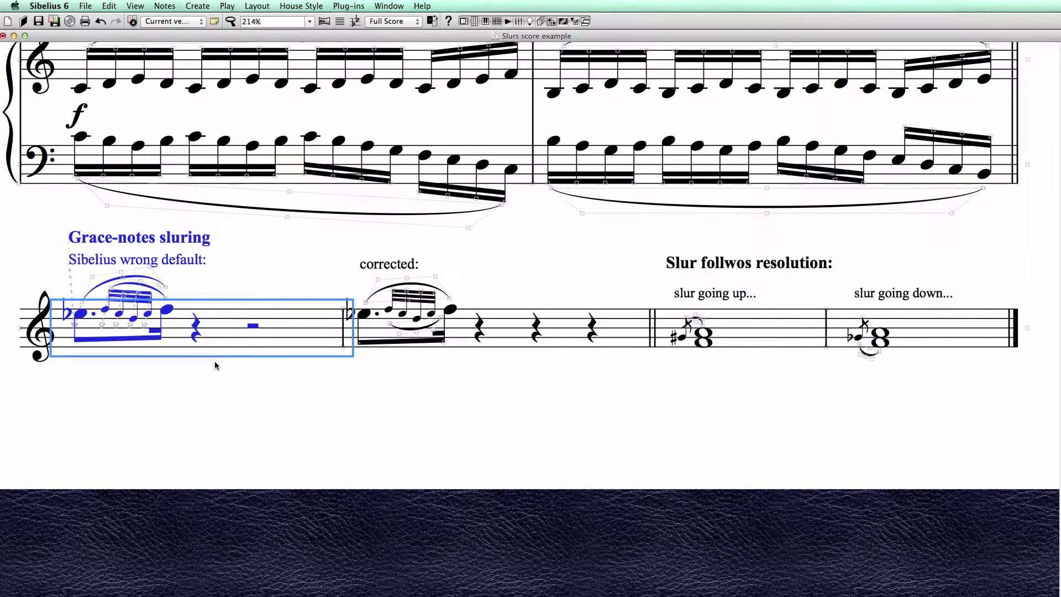
{"action": "key", "text": "Escape"}
{"action": "left_click", "coordinate": [233, 339]}
{"action": "key", "text": "Escape"}
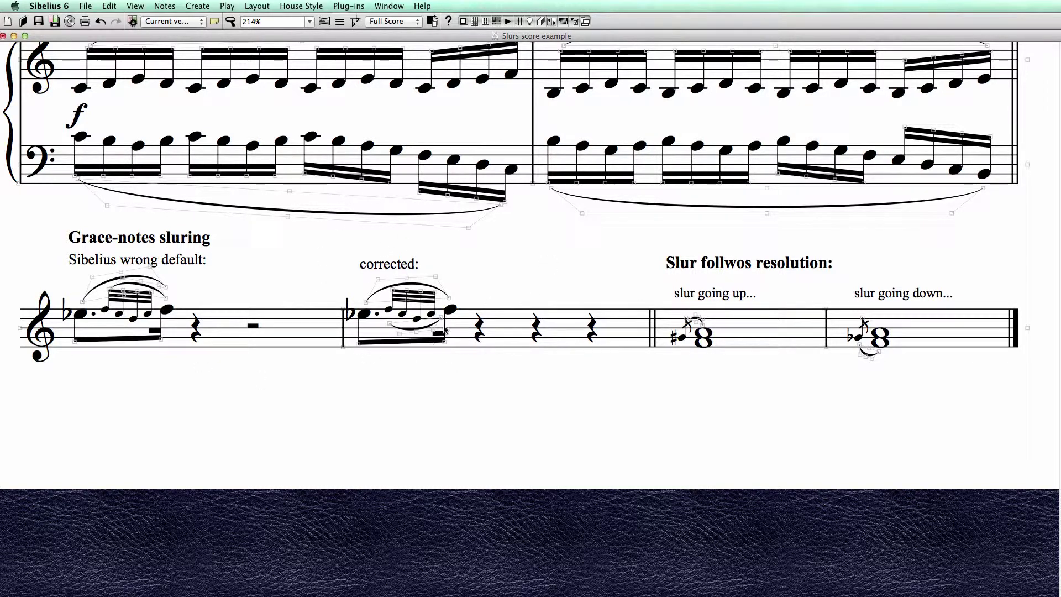
{"action": "left_click", "coordinate": [298, 339]}
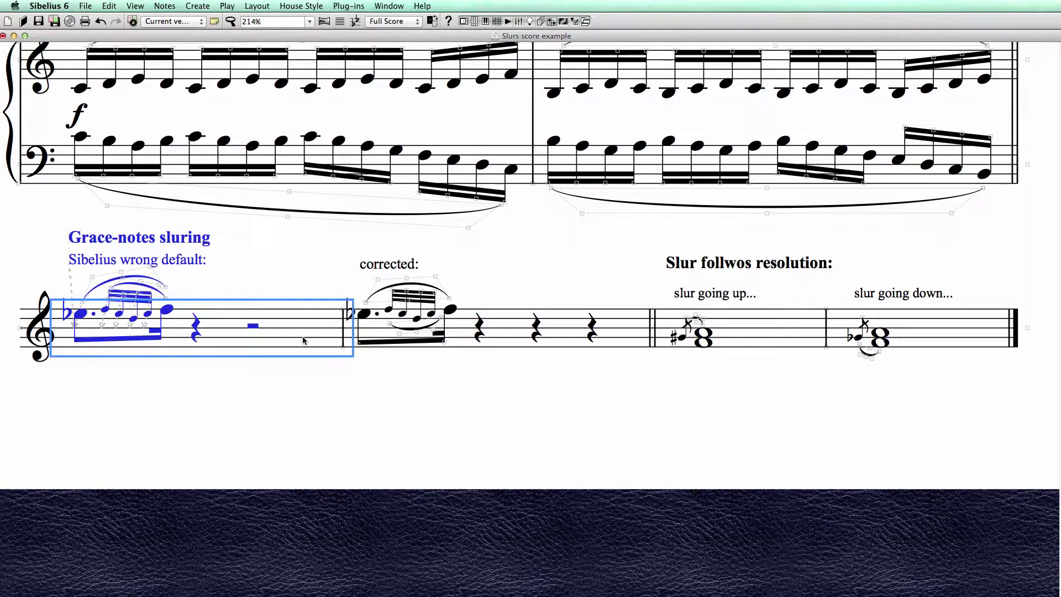
{"action": "key", "text": "Escape"}
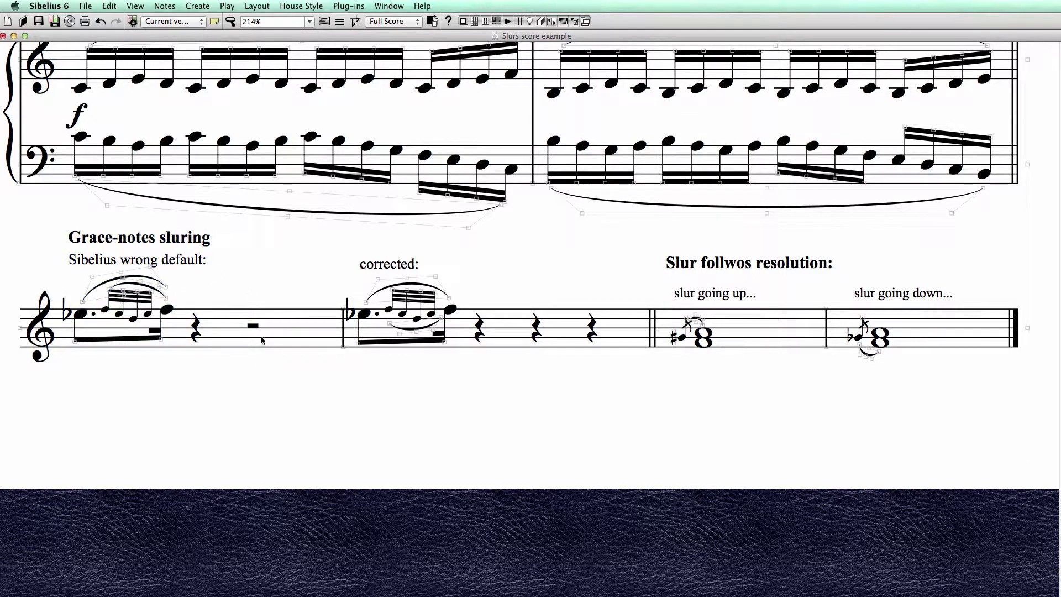
- Move the "Grace-notes sluring" heading over the "corrected" bar and clear the "Sibelius wrong default" bar
{"action": "left_click_drag", "start_coordinate": [161, 241], "coordinate": [469, 237]}
{"action": "left_click", "coordinate": [279, 338]}
{"action": "key", "text": "Delete"}
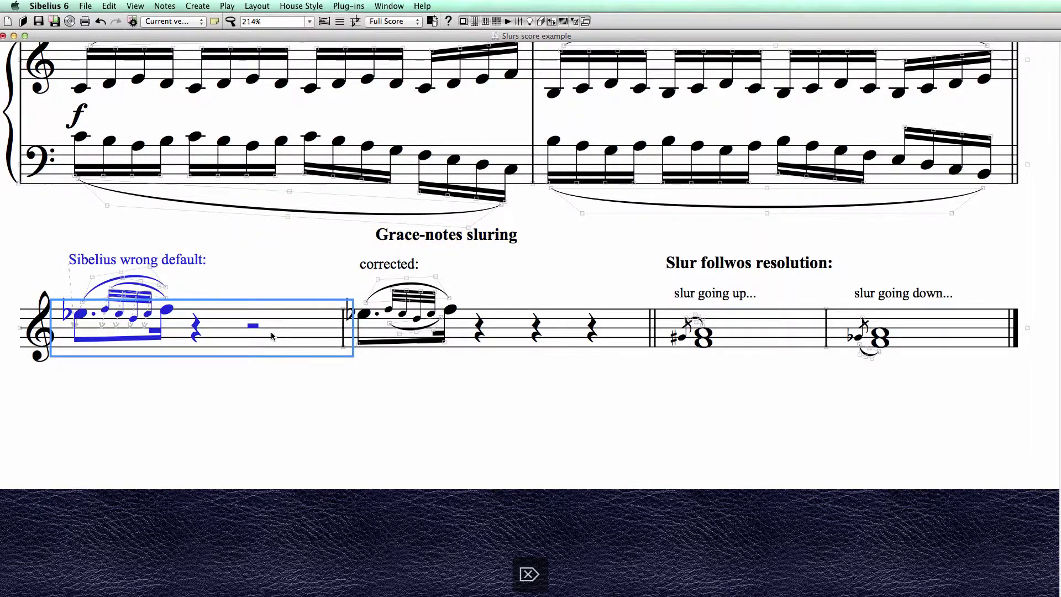
{"action": "key", "text": "Escape"}
- Enter a dotted eighth E-flat, thirty-second grace notes F, E, D, E and a sixteenth F in the empty first bar
{"action": "left_click", "coordinate": [99, 325]}
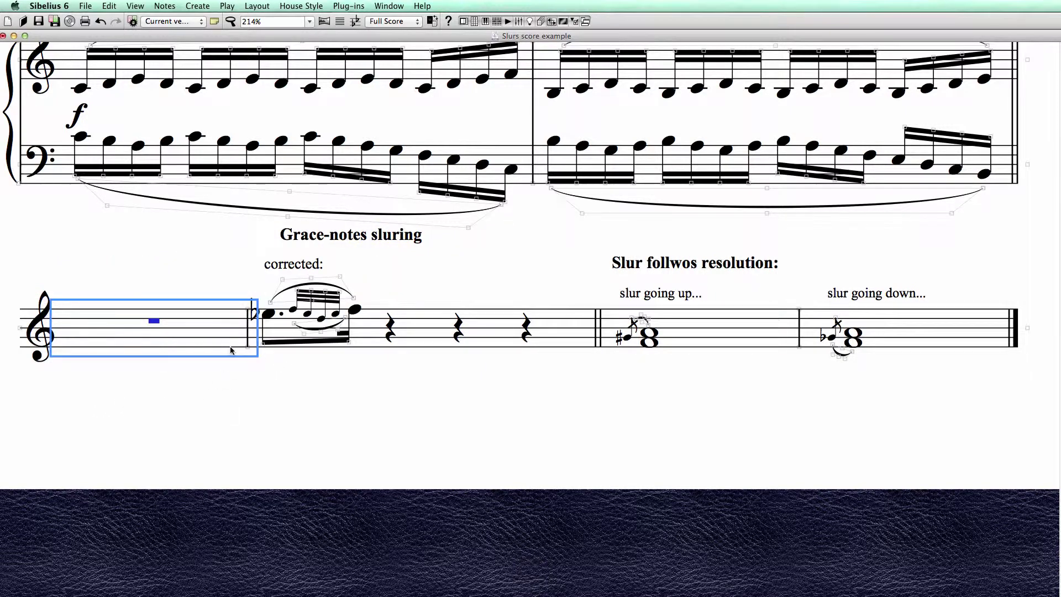
{"action": "key", "text": "n"}
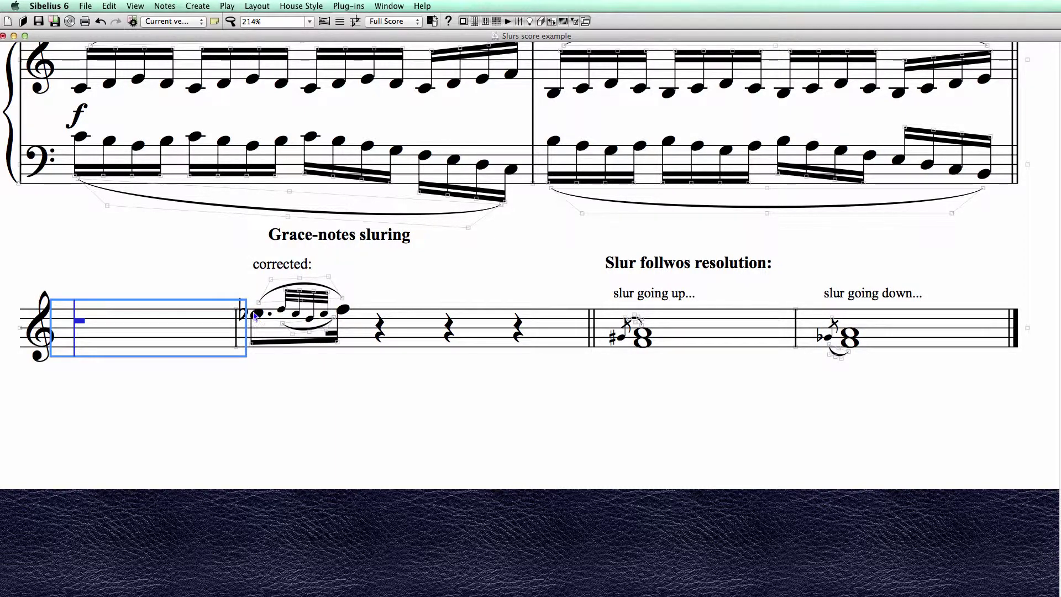
{"action": "key", "text": "e"}
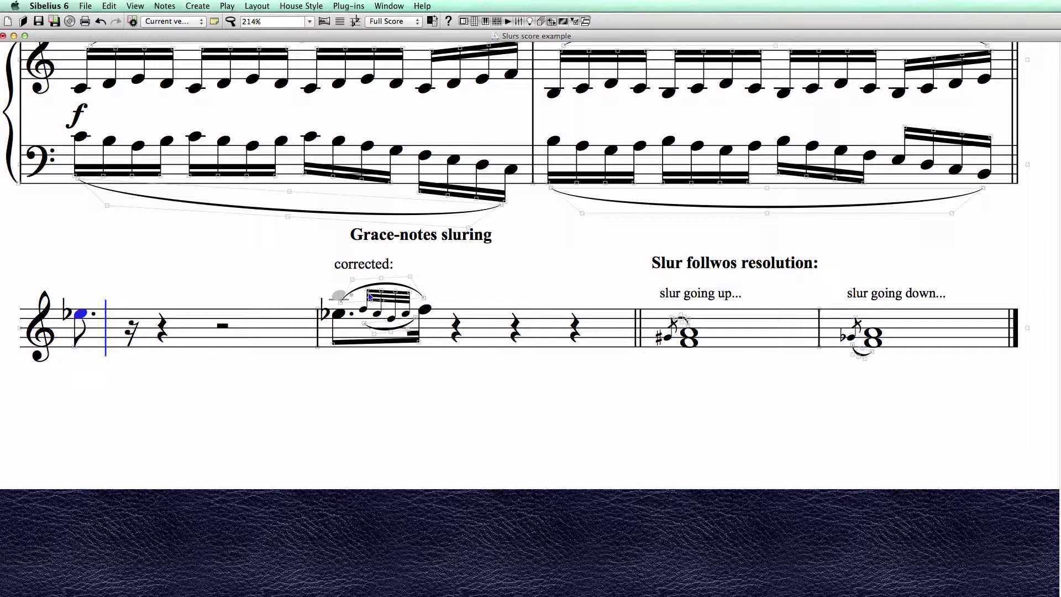
{"action": "key", "text": "f"}
{"action": "key", "text": "e"}
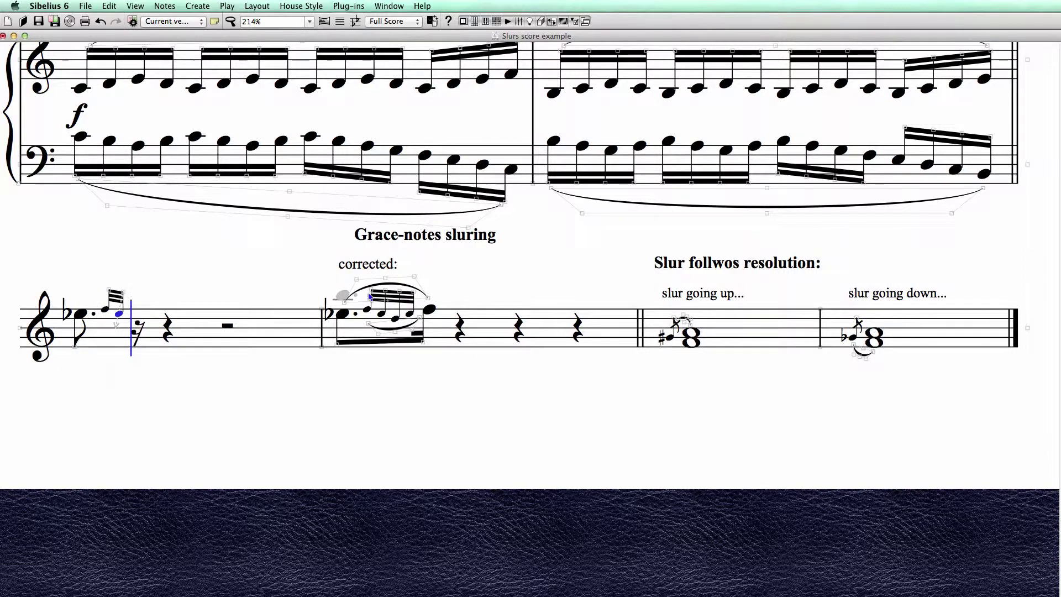
{"action": "key", "text": "d"}
{"action": "key", "text": "e"}
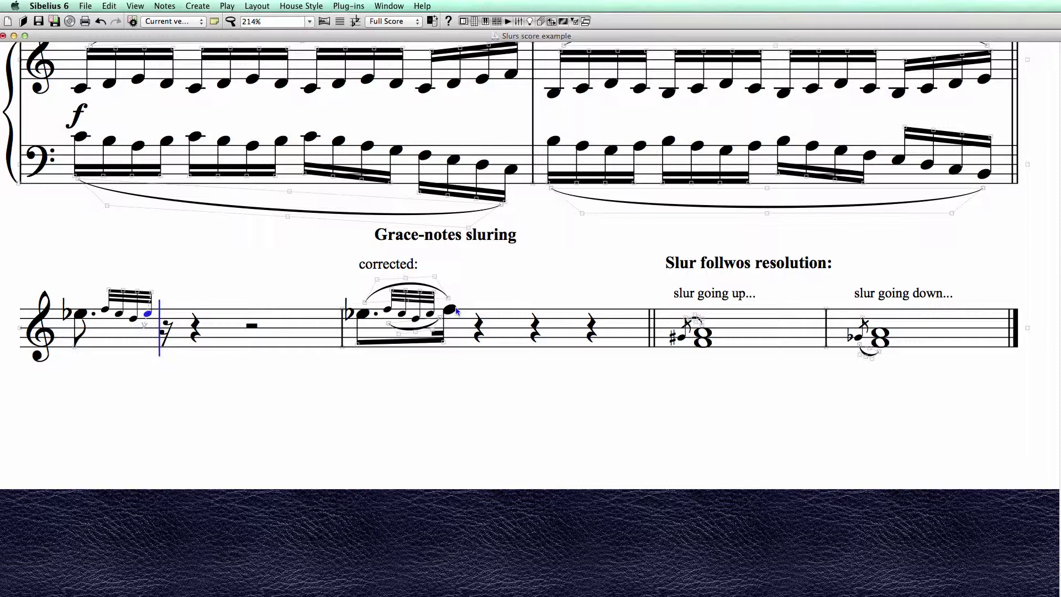
{"action": "key", "text": "f"}
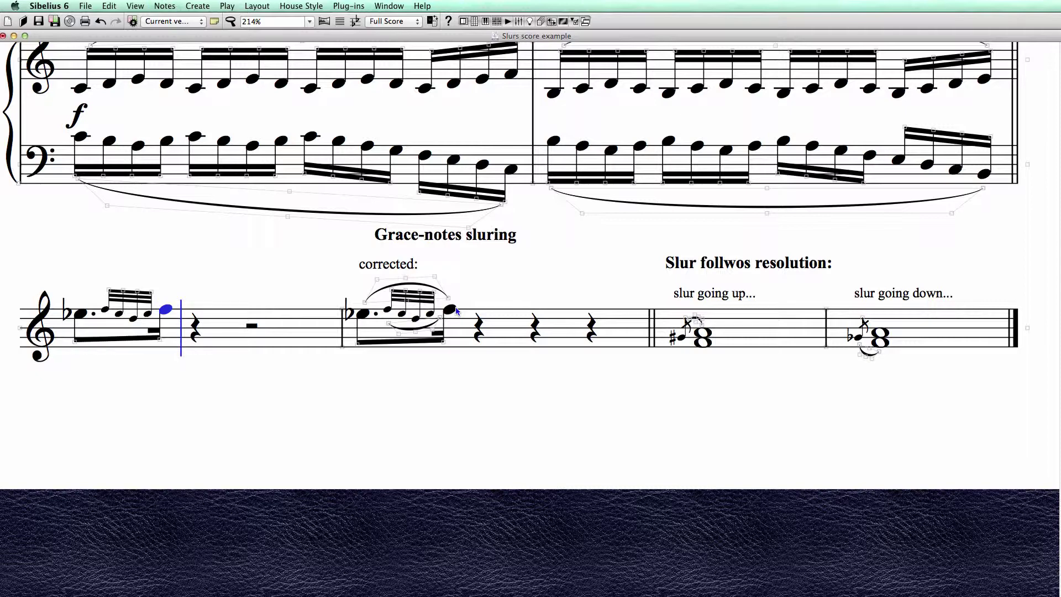
{"action": "key", "text": "Escape"}
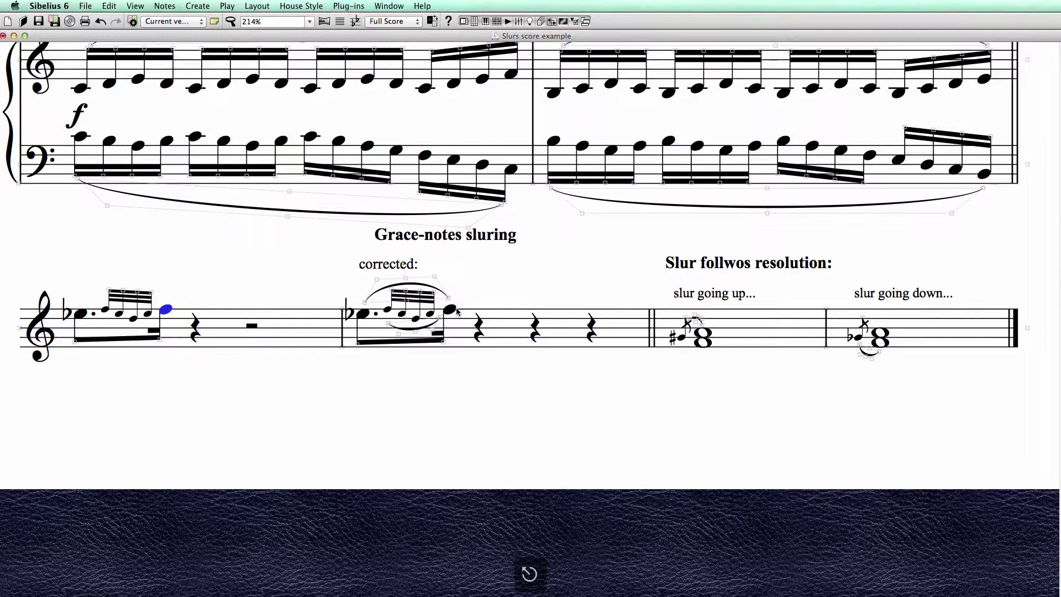
{"action": "key", "text": "Escape"}
- Show the Keypad below the first bar and examine the grace-note option on its second layout
{"action": "left_click", "coordinate": [383, 4]}
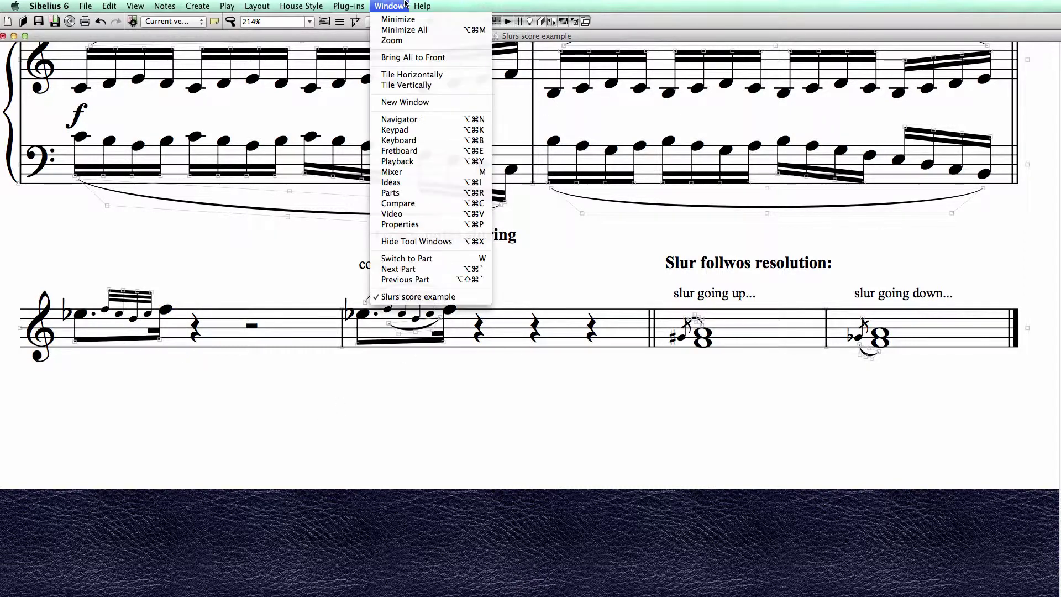
{"action": "left_click", "coordinate": [424, 130]}
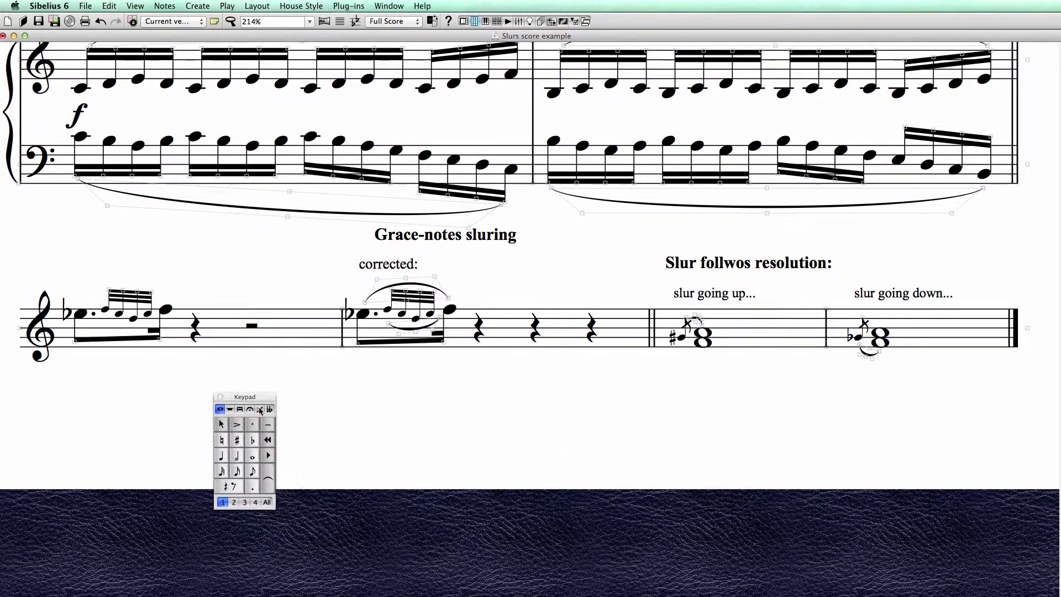
{"action": "left_click_drag", "start_coordinate": [274, 396], "coordinate": [175, 355]}
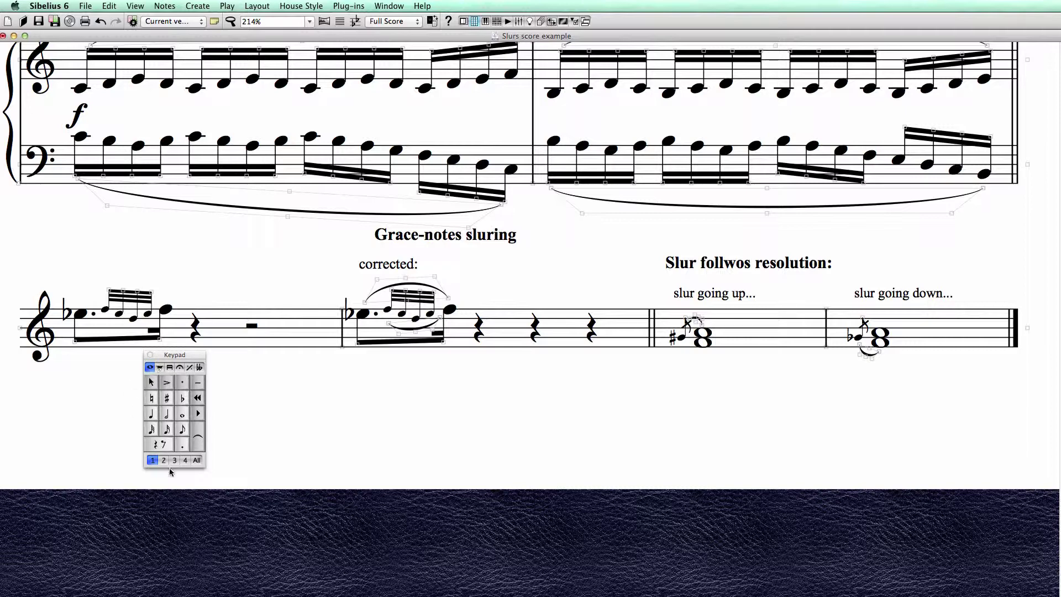
{"action": "left_click", "coordinate": [160, 367]}
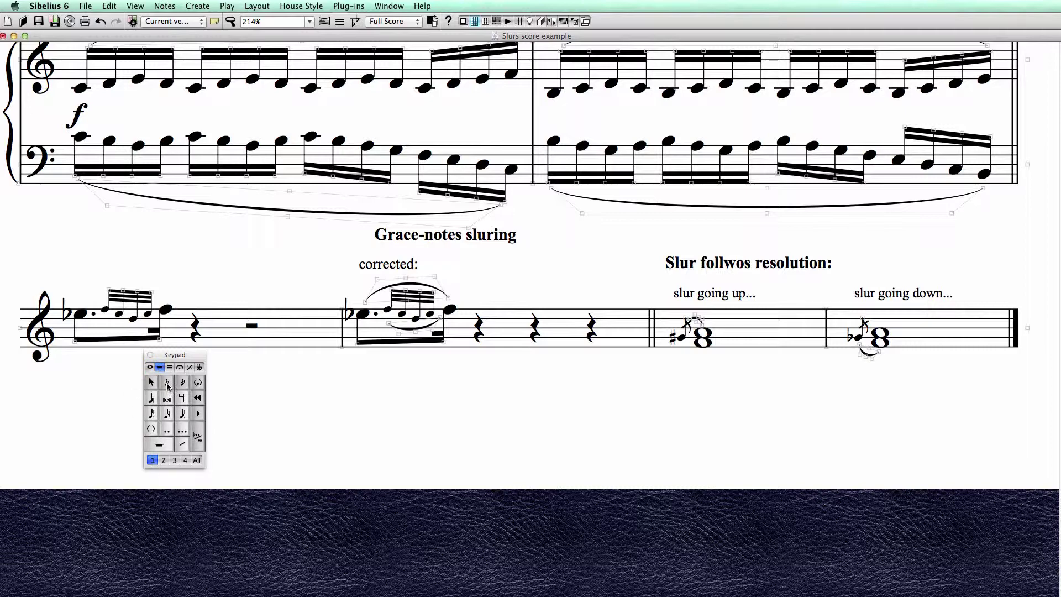
{"action": "left_click", "coordinate": [167, 383]}
{"action": "left_click", "coordinate": [150, 367]}
{"action": "left_click_drag", "start_coordinate": [188, 355], "coordinate": [208, 362]}
- Clear the first bar and enter a dotted eighth-note E-flat at its start
{"action": "left_click", "coordinate": [219, 341]}
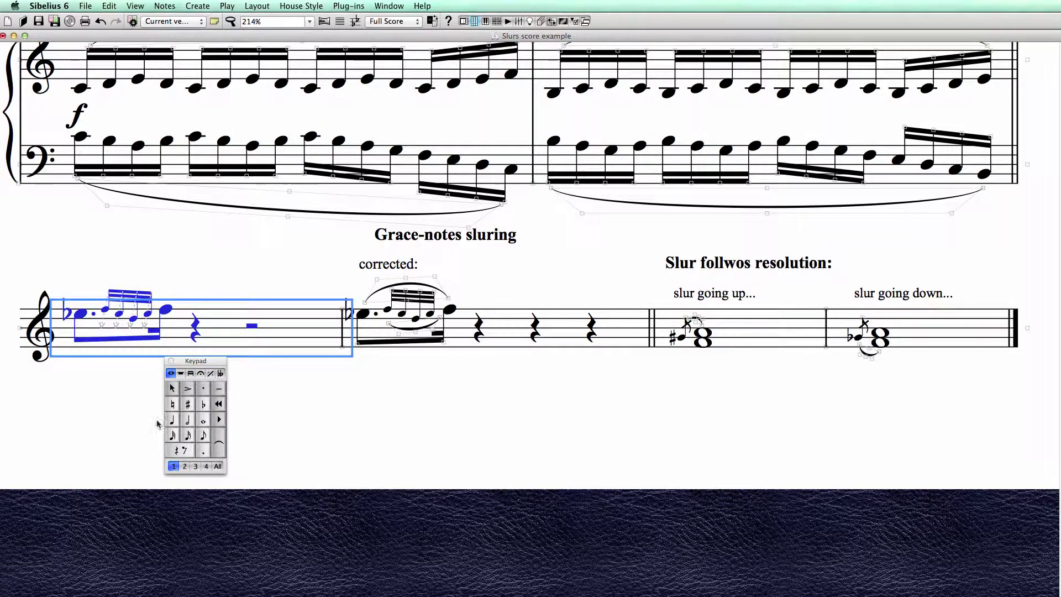
{"action": "key", "text": "BackSpace"}
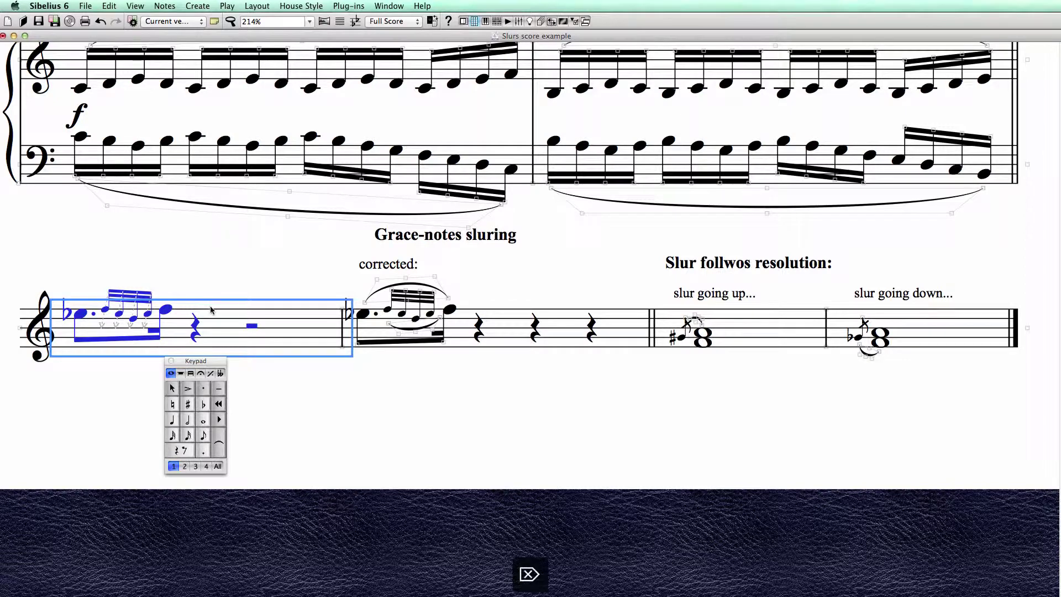
{"action": "left_click", "coordinate": [204, 344]}
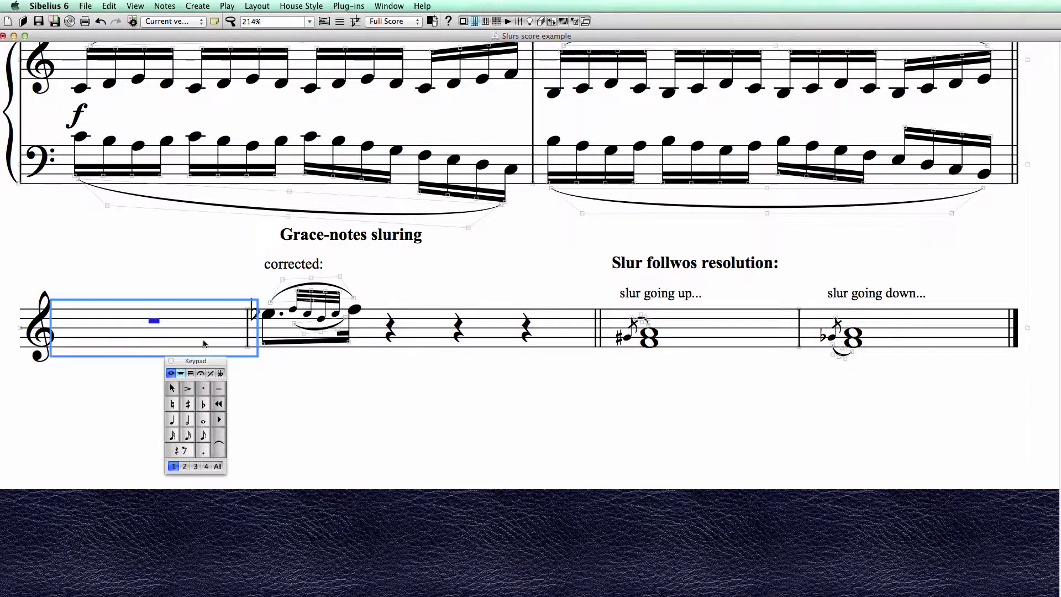
{"action": "key", "text": "n"}
{"action": "key", "text": "3"}
{"action": "key", "text": "period"}
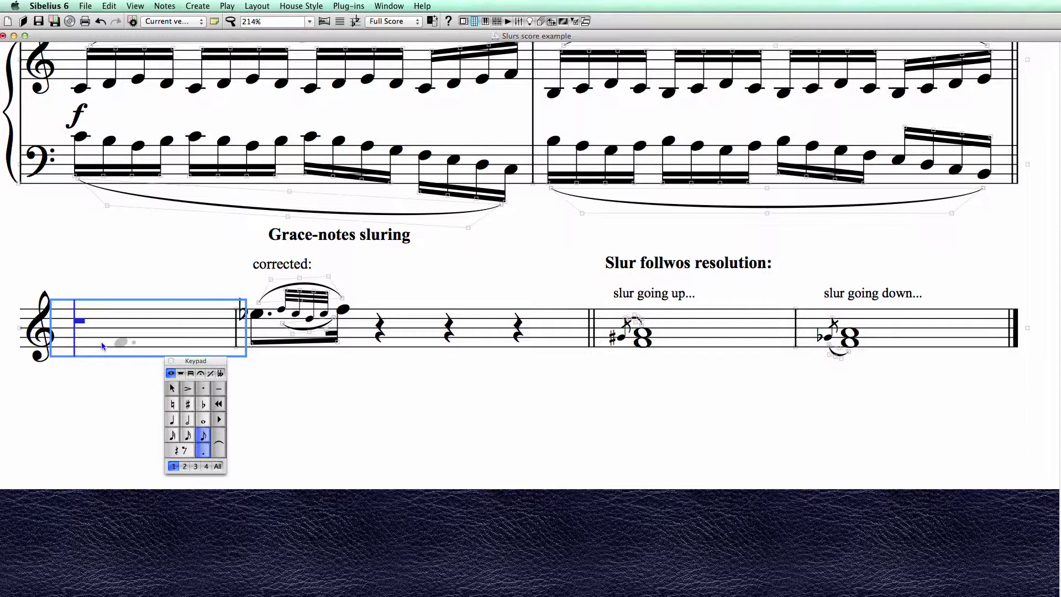
{"action": "key", "text": "9"}
{"action": "key", "text": "e"}
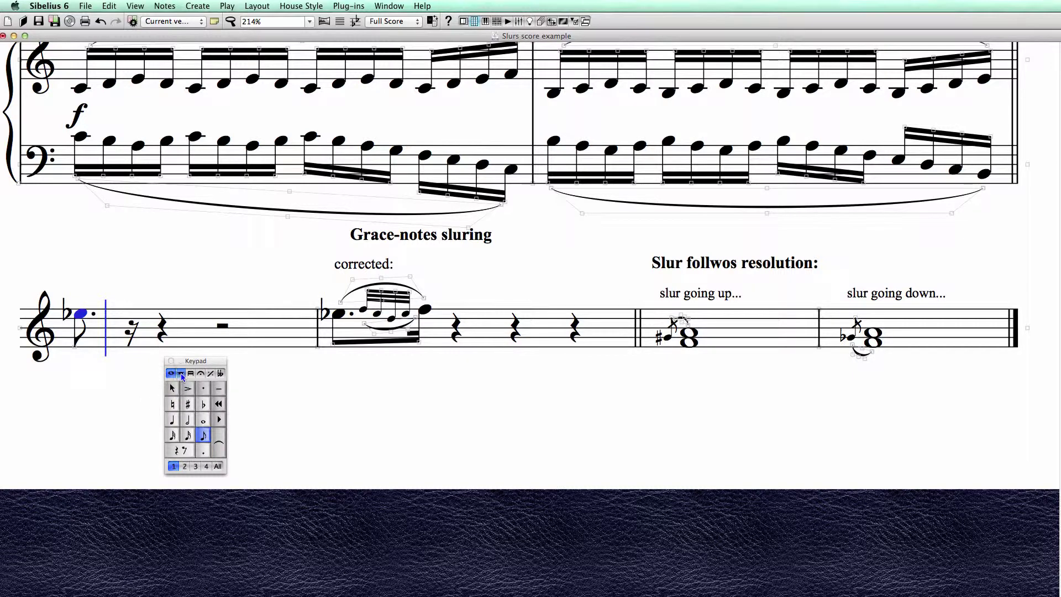
- Add four thirty-second grace notes F, E, D and E after the dotted E-flat
{"action": "left_click", "coordinate": [182, 374]}
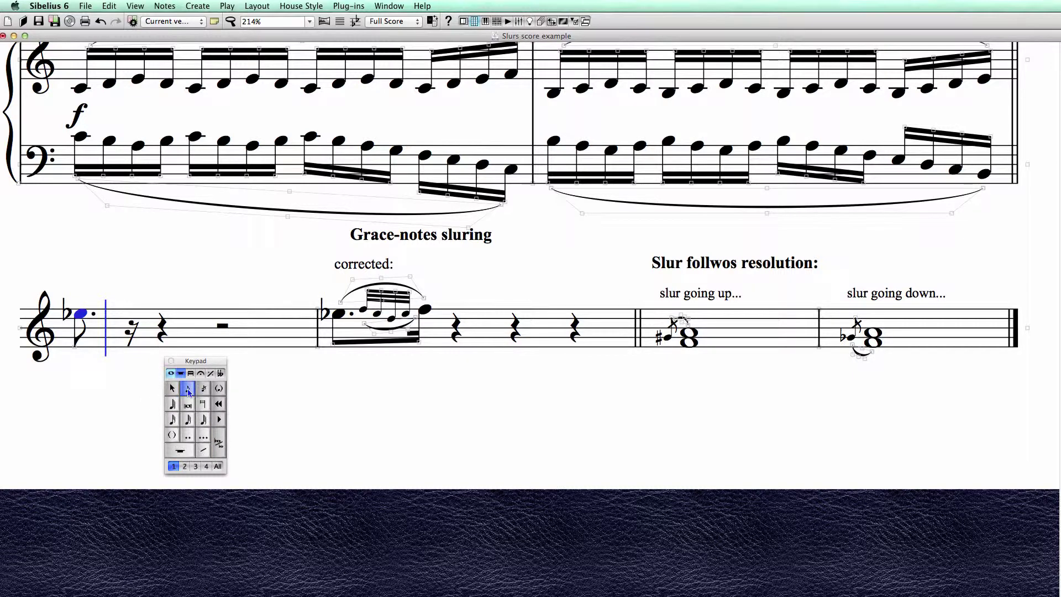
{"action": "left_click", "coordinate": [171, 374]}
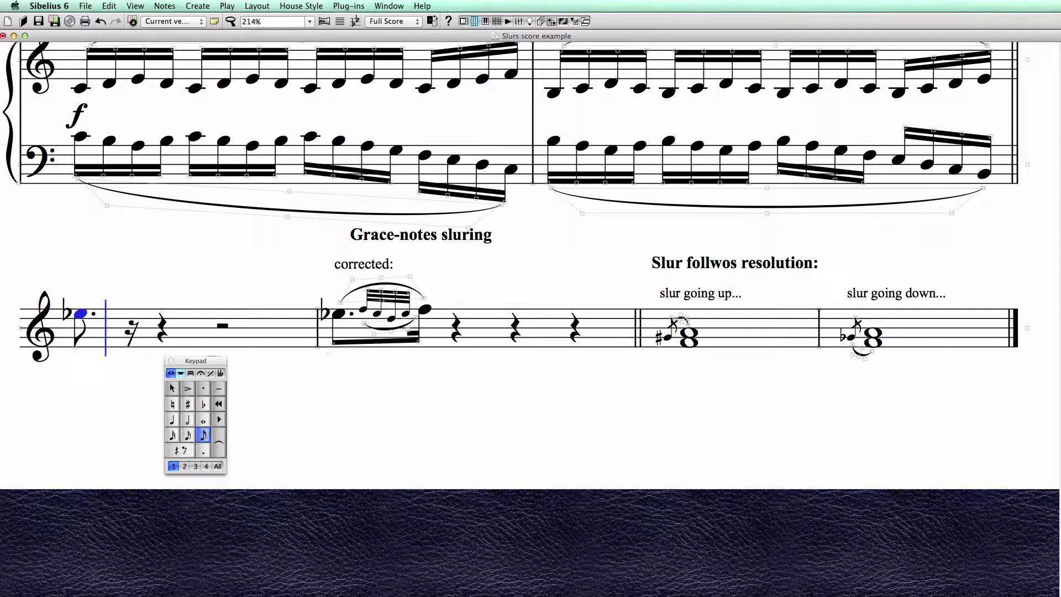
{"action": "left_click", "coordinate": [172, 436]}
{"action": "key", "text": "f"}
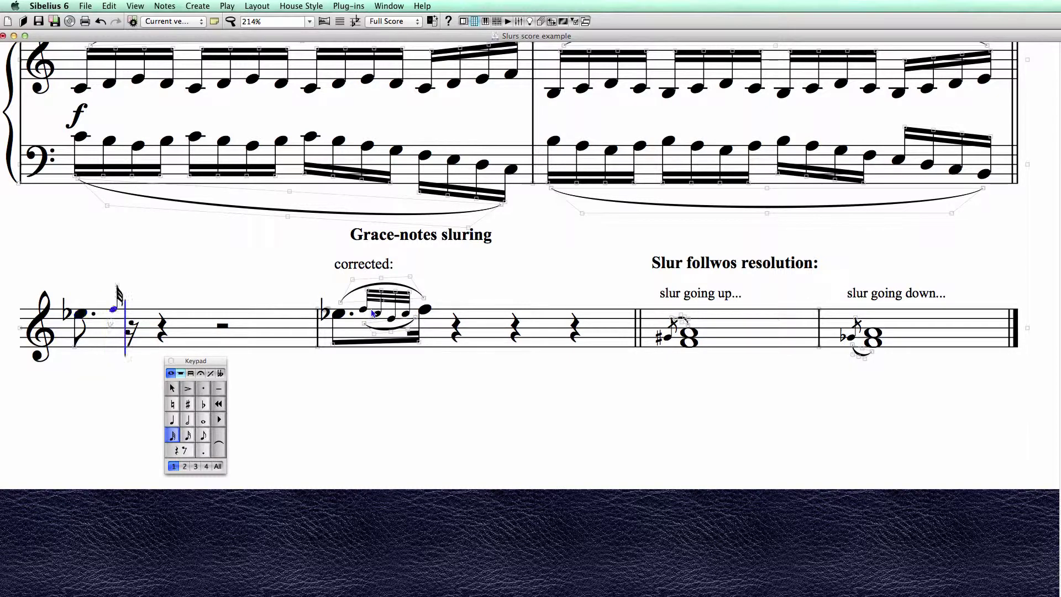
{"action": "key", "text": "e"}
{"action": "key", "text": "d"}
{"action": "key", "text": "e"}
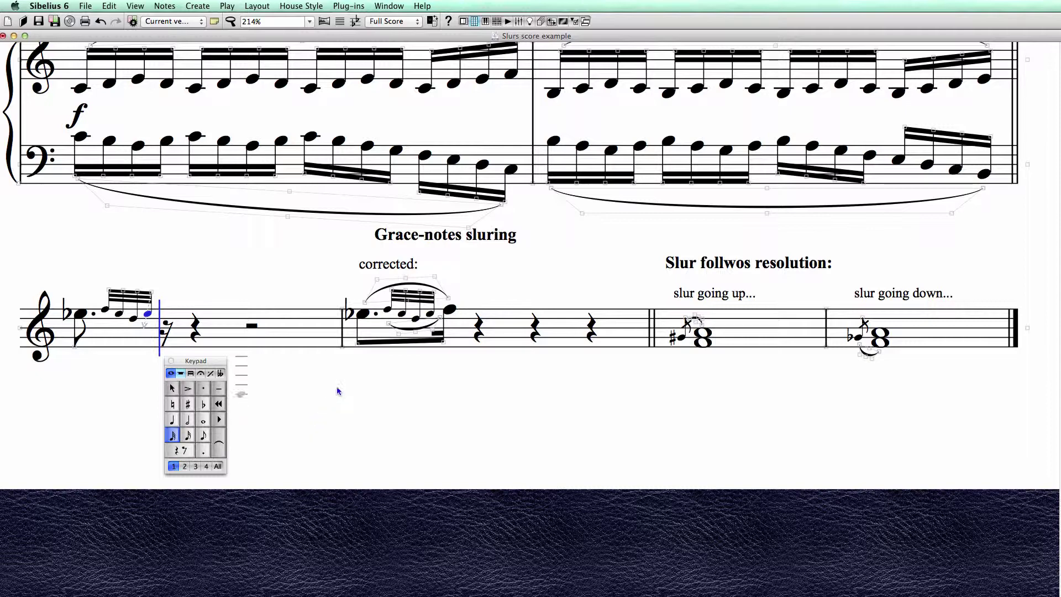
- Enter a sixteenth-note F after the grace notes and leave note input
{"action": "key", "text": "4"}
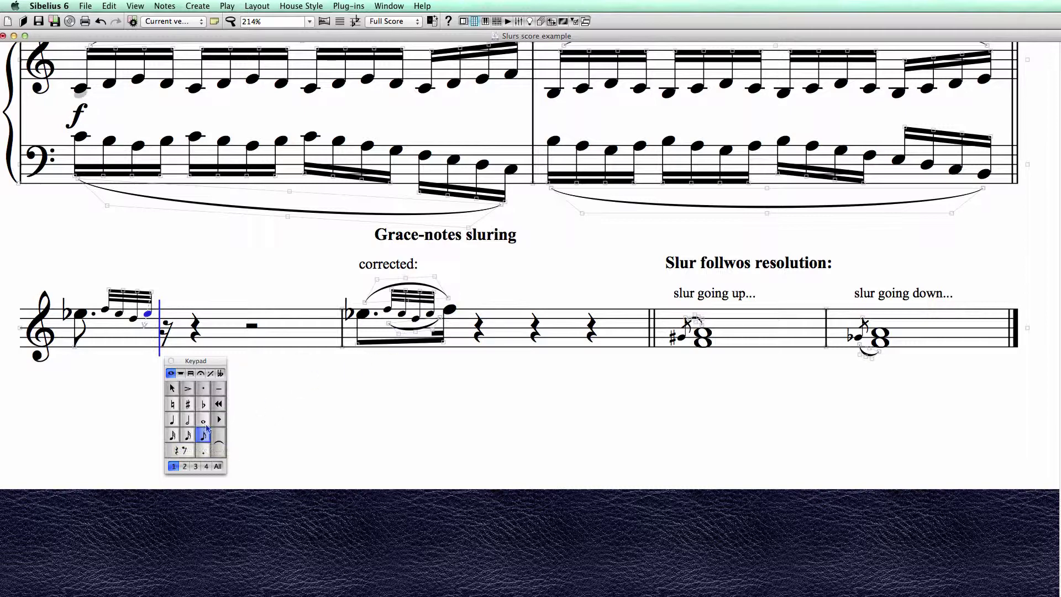
{"action": "left_click", "coordinate": [188, 436]}
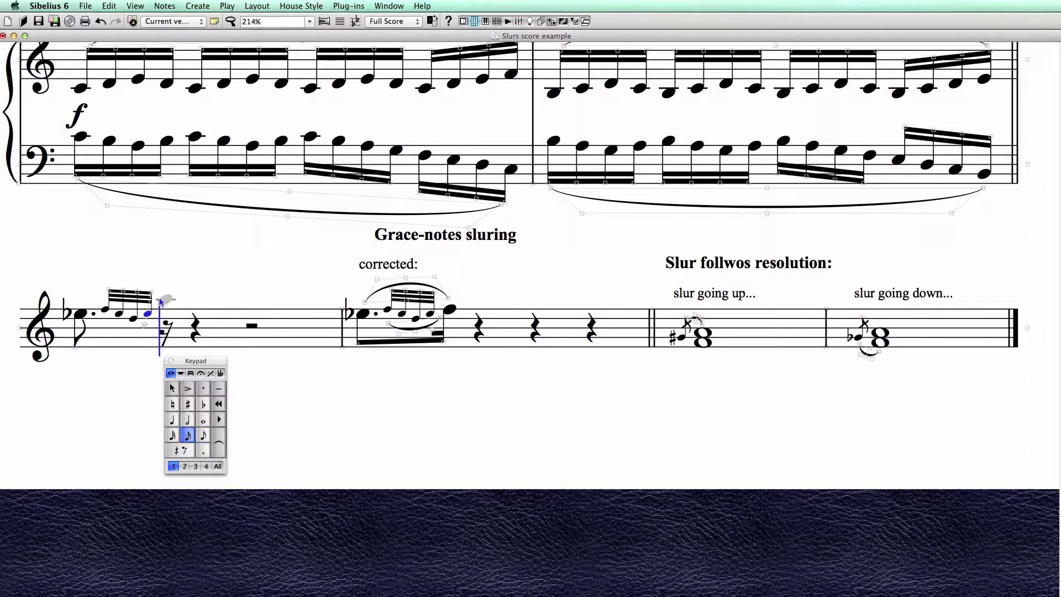
{"action": "key", "text": "Escape"}
{"action": "key", "text": "Escape"}
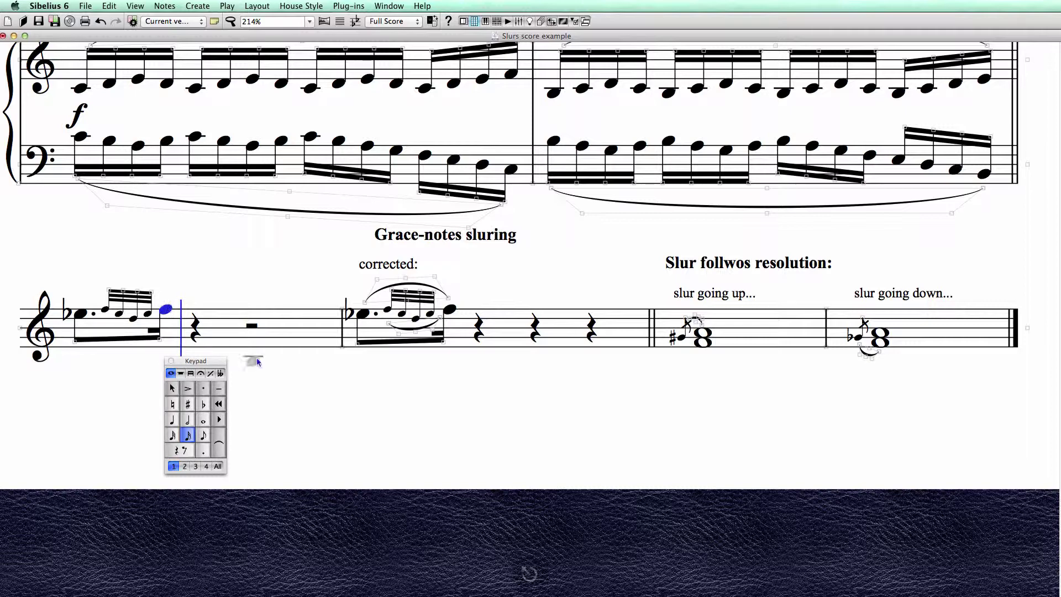
- Shift the Keypad clear of the staff and look again at the grace-note option on its second layout
{"action": "left_click_drag", "start_coordinate": [210, 362], "coordinate": [203, 385]}
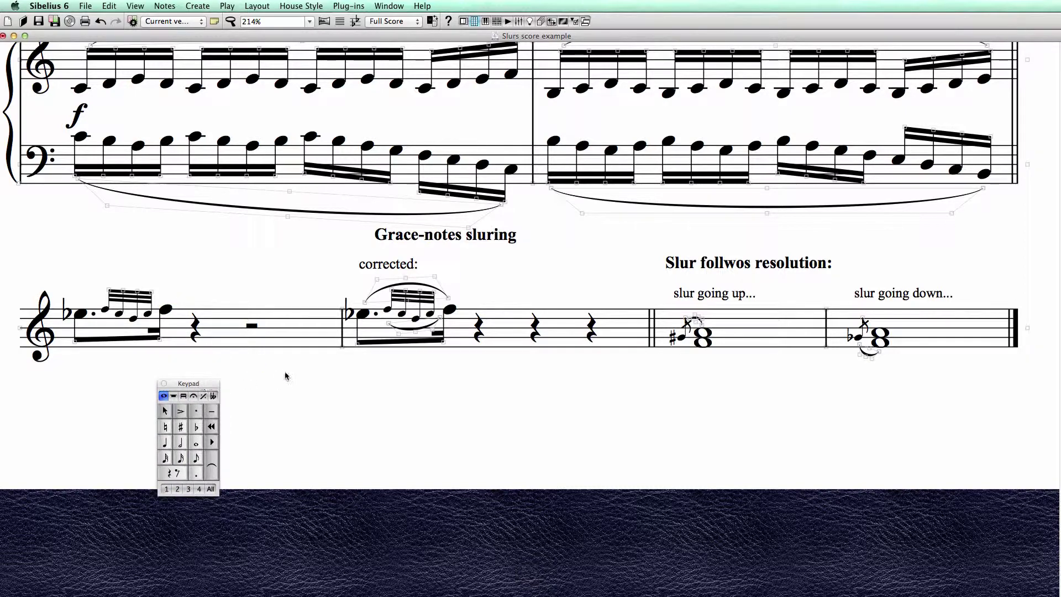
{"action": "left_click", "coordinate": [174, 396]}
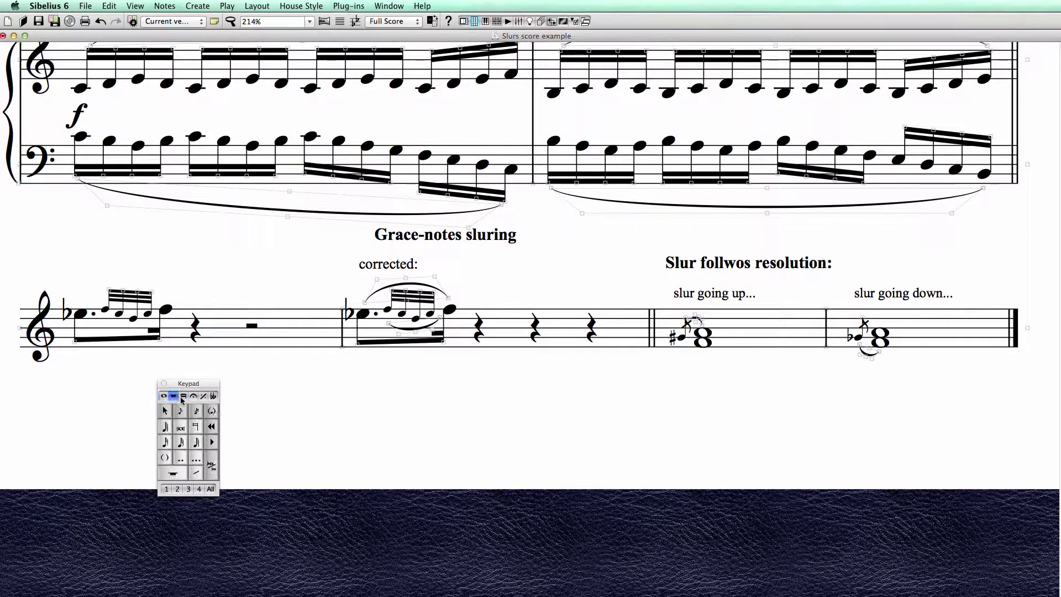
{"action": "left_click", "coordinate": [181, 412]}
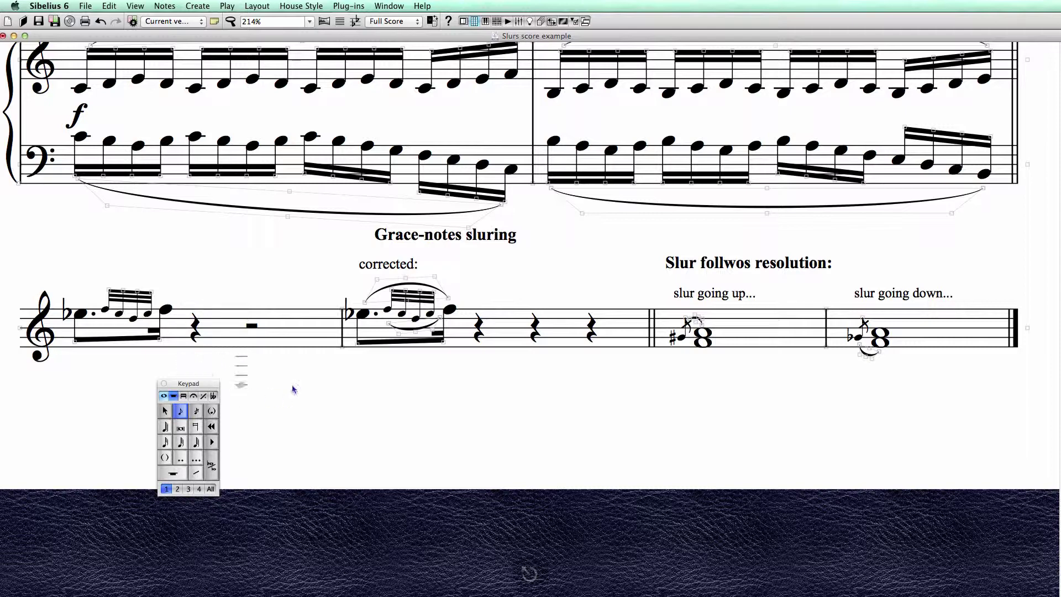
{"action": "key", "text": "Escape"}
{"action": "left_click_drag", "start_coordinate": [252, 372], "coordinate": [265, 350]}
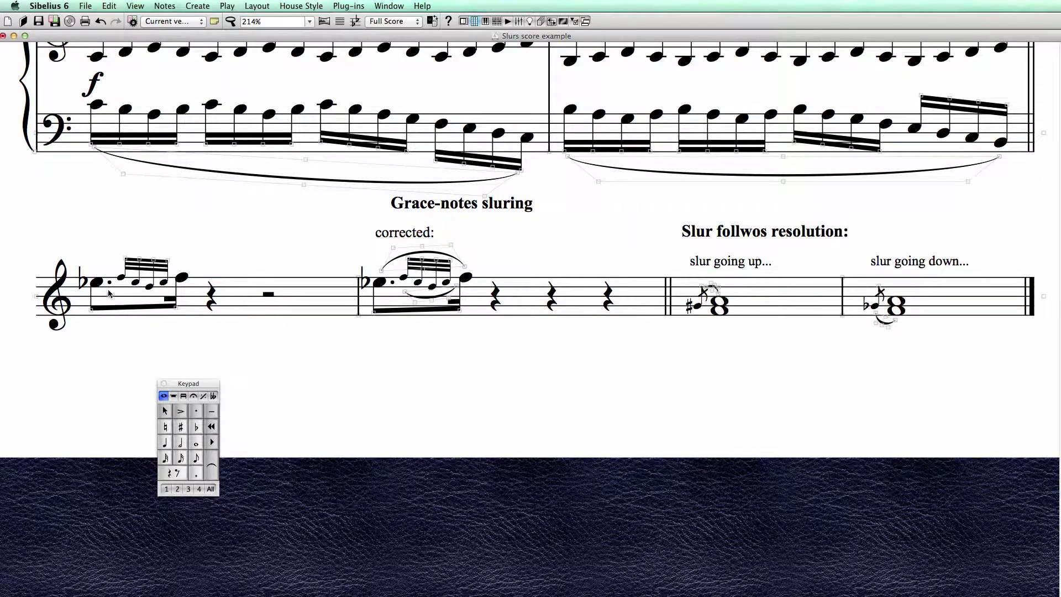
- Move the "Grace-notes sluring" heading back above the first bar and slur the dotted E-flat to the sixteenth-note F
{"action": "left_click_drag", "start_coordinate": [479, 216], "coordinate": [166, 224]}
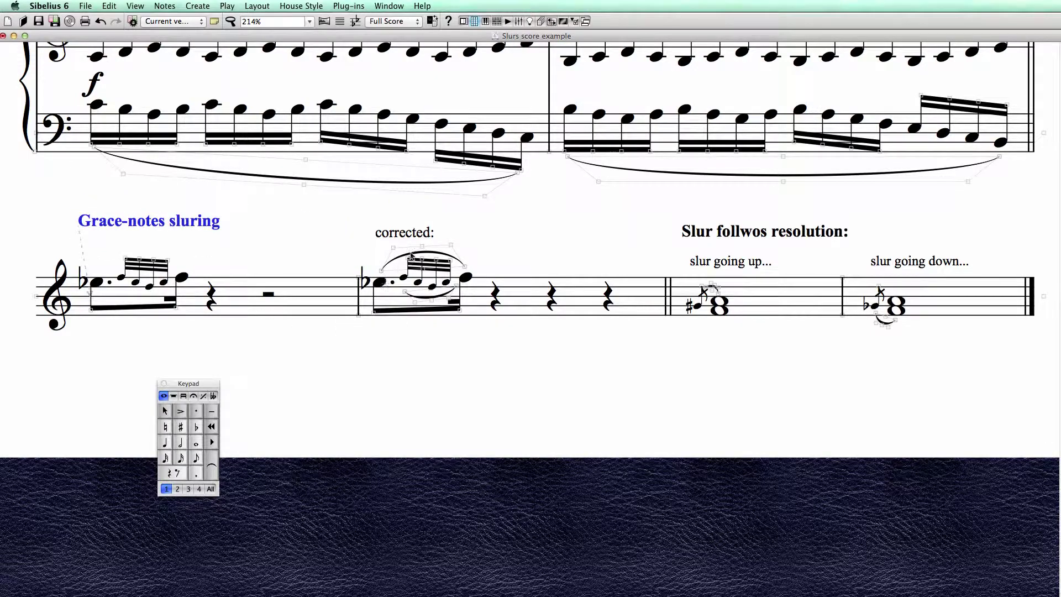
{"action": "left_click", "coordinate": [102, 284]}
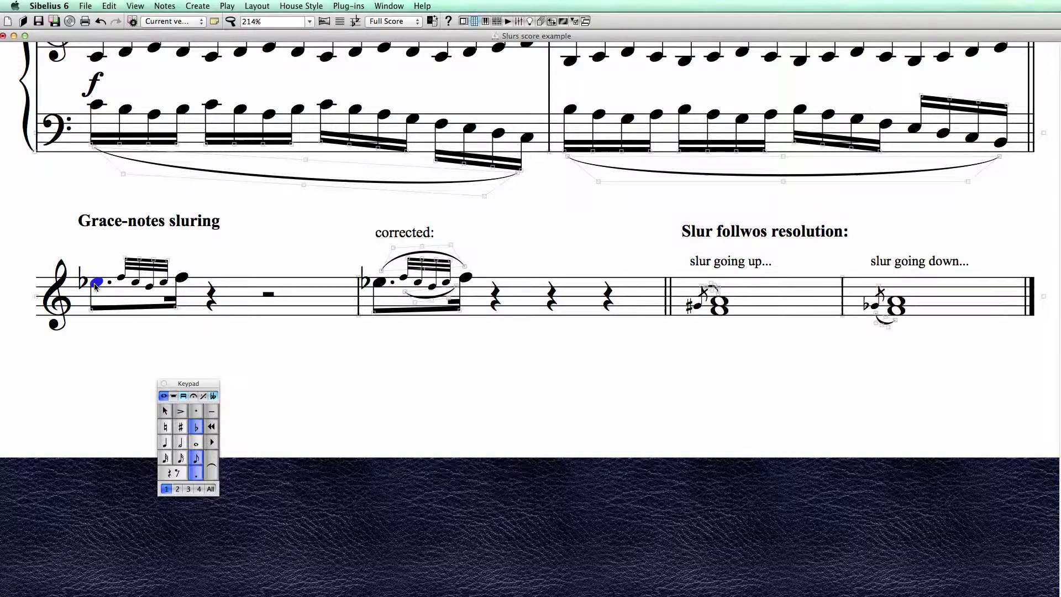
{"action": "key", "text": "s"}
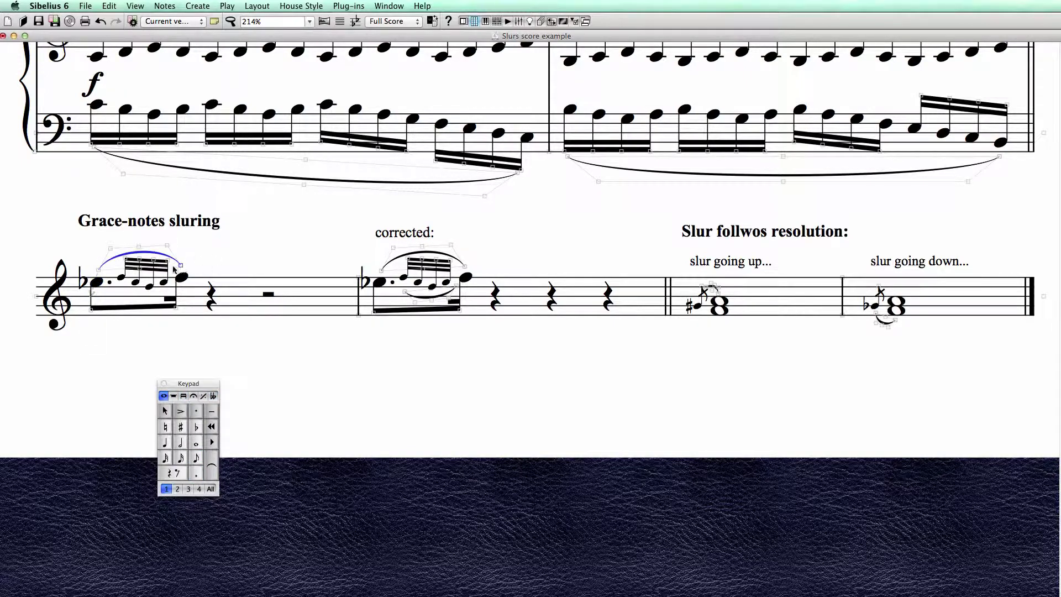
{"action": "left_click", "coordinate": [369, 354]}
- Add a slur from the first grace note to the sixteenth-note F in the first grace-note bar
{"action": "left_click", "coordinate": [121, 277]}
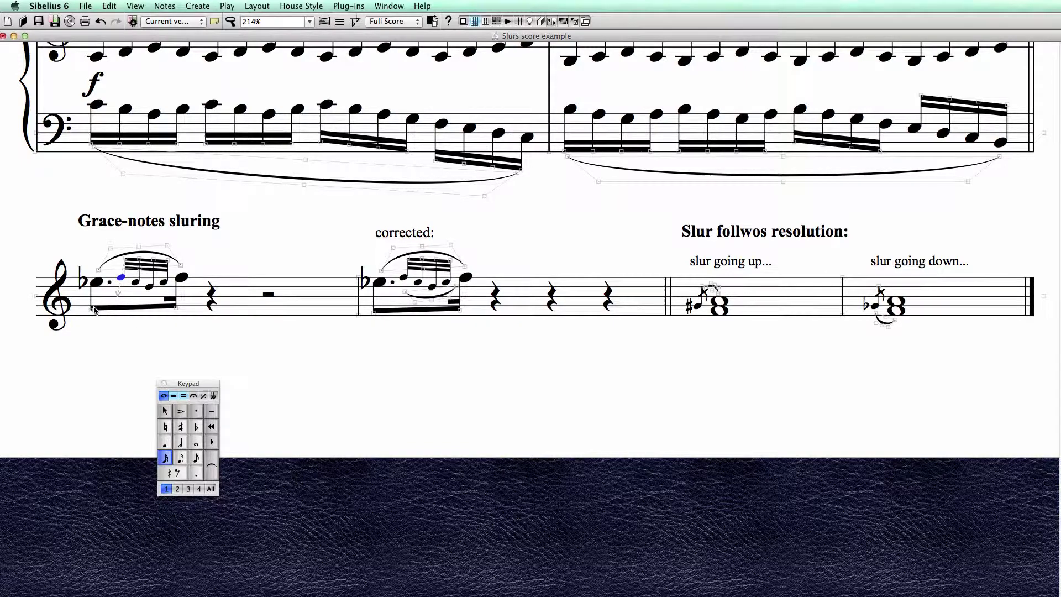
{"action": "key", "text": "s"}
{"action": "key", "text": "shift+Right"}
{"action": "key", "text": "shift+Right"}
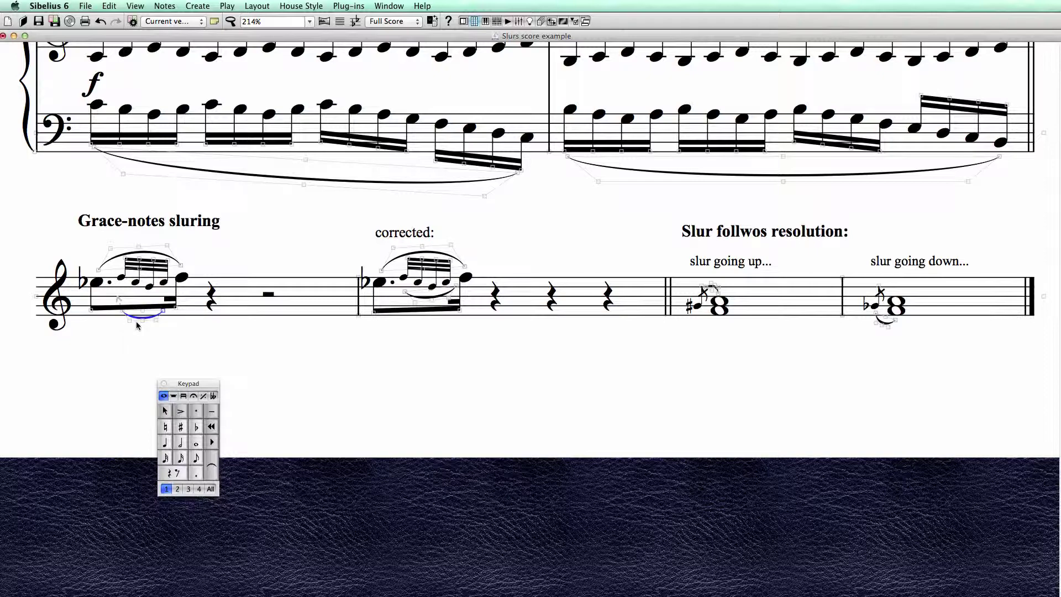
- Flip the inner grace-note slur above the notes and flip it back below them
{"action": "key", "text": "x"}
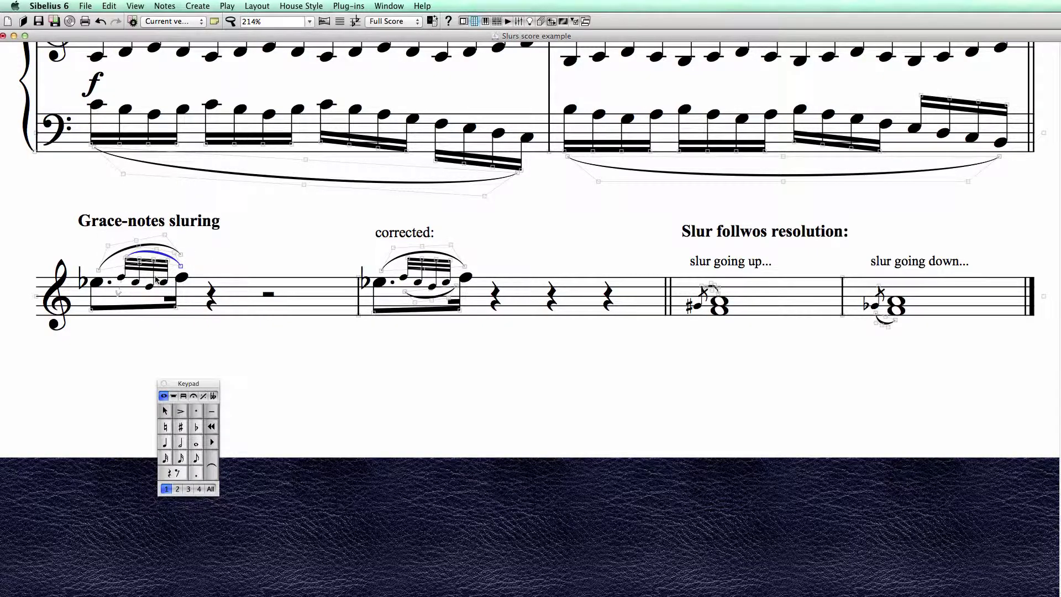
{"action": "left_click", "coordinate": [109, 5]}
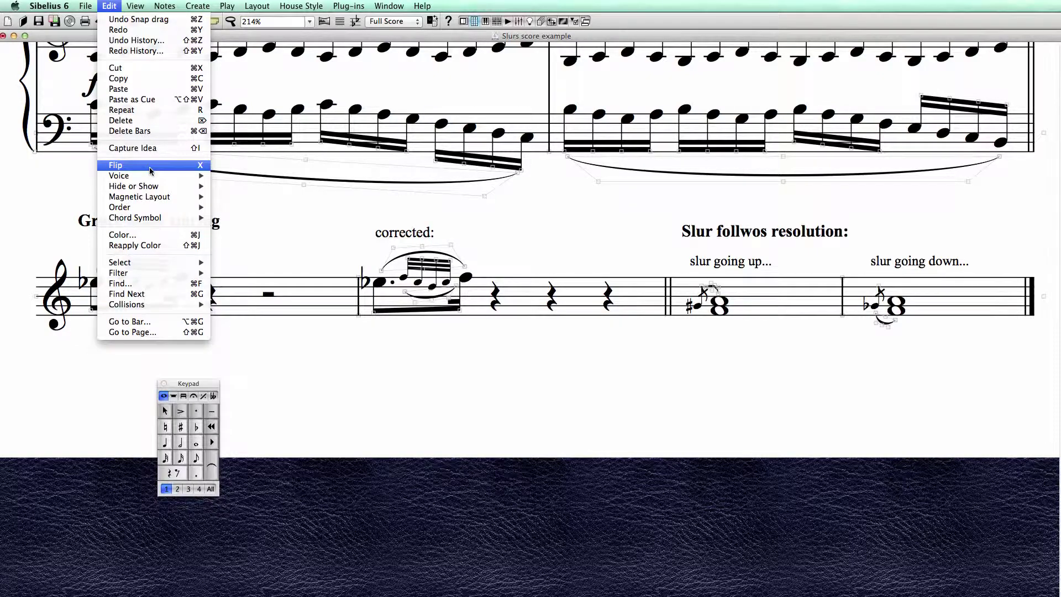
{"action": "left_click", "coordinate": [202, 166]}
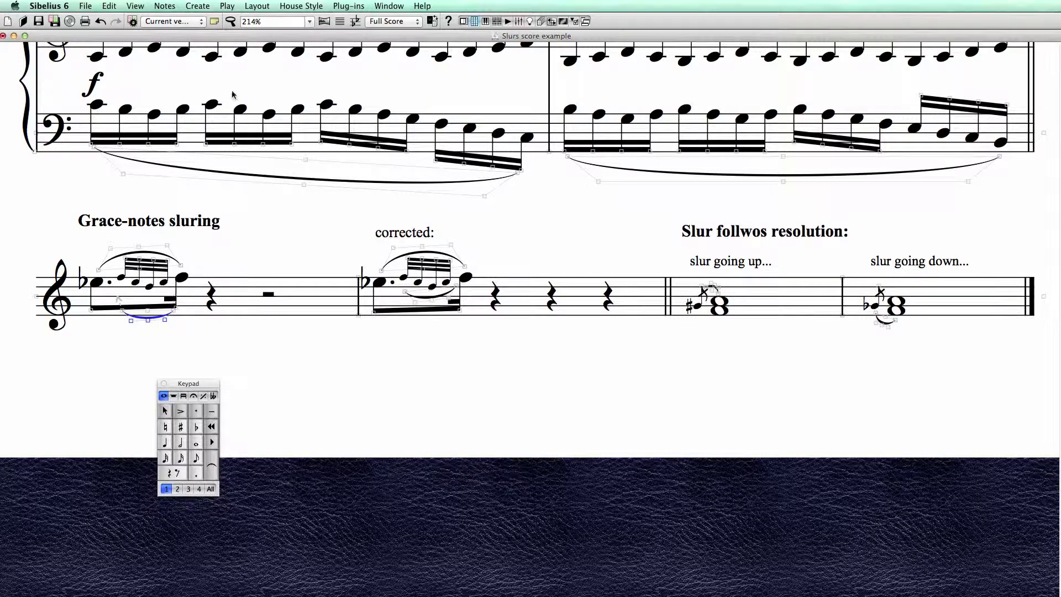
- Switch Magnetic Layout off for the whole score and switch it back on
{"action": "left_click", "coordinate": [257, 7]}
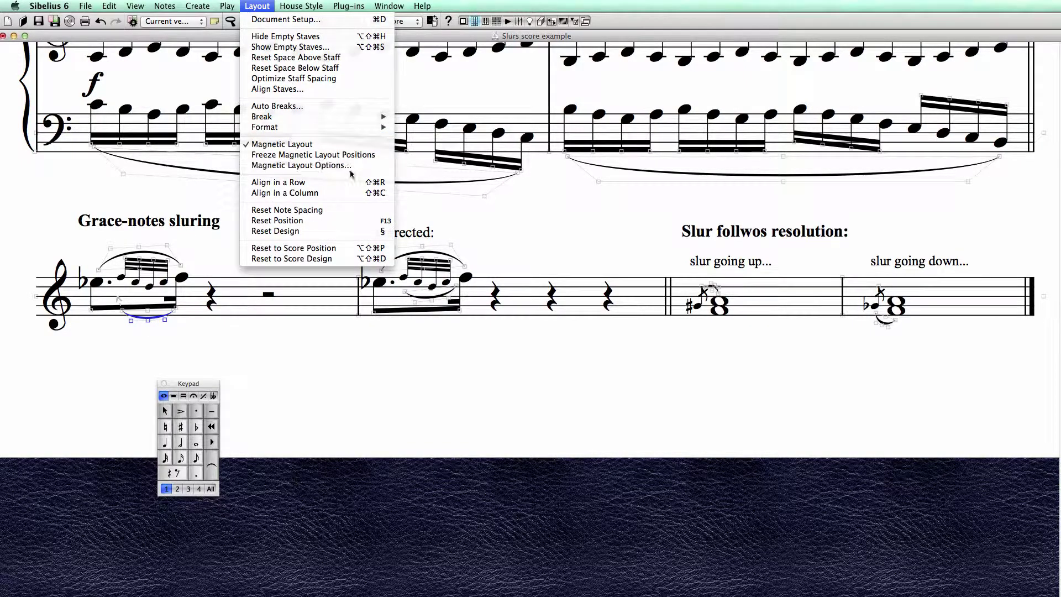
{"action": "left_click", "coordinate": [319, 149]}
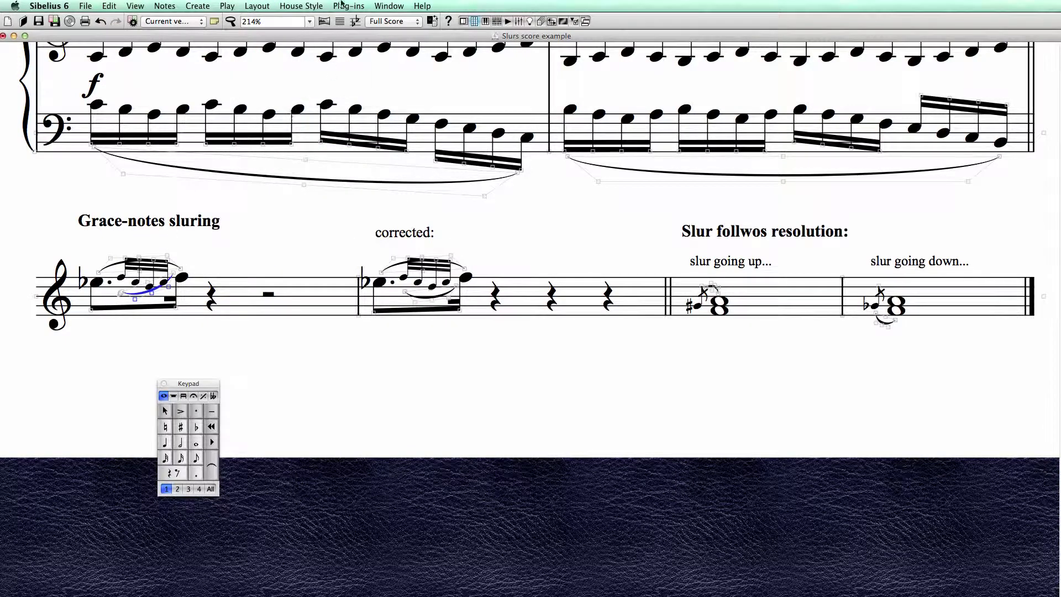
{"action": "left_click", "coordinate": [256, 7]}
{"action": "left_click", "coordinate": [319, 147]}
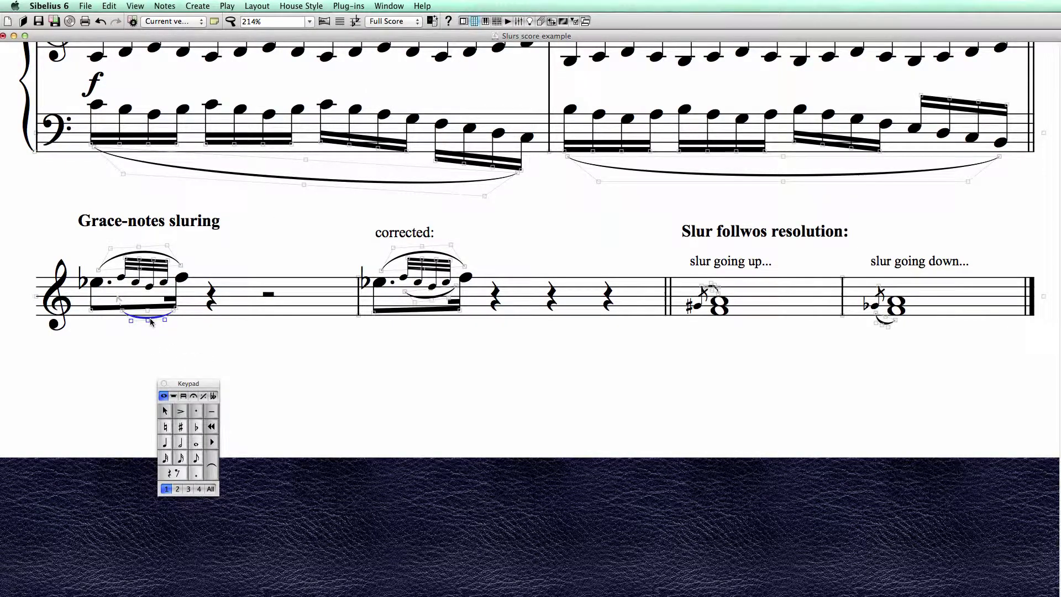
- Turn Magnetic Layout off for the inner grace-note slur only
{"action": "right_click", "coordinate": [151, 322]}
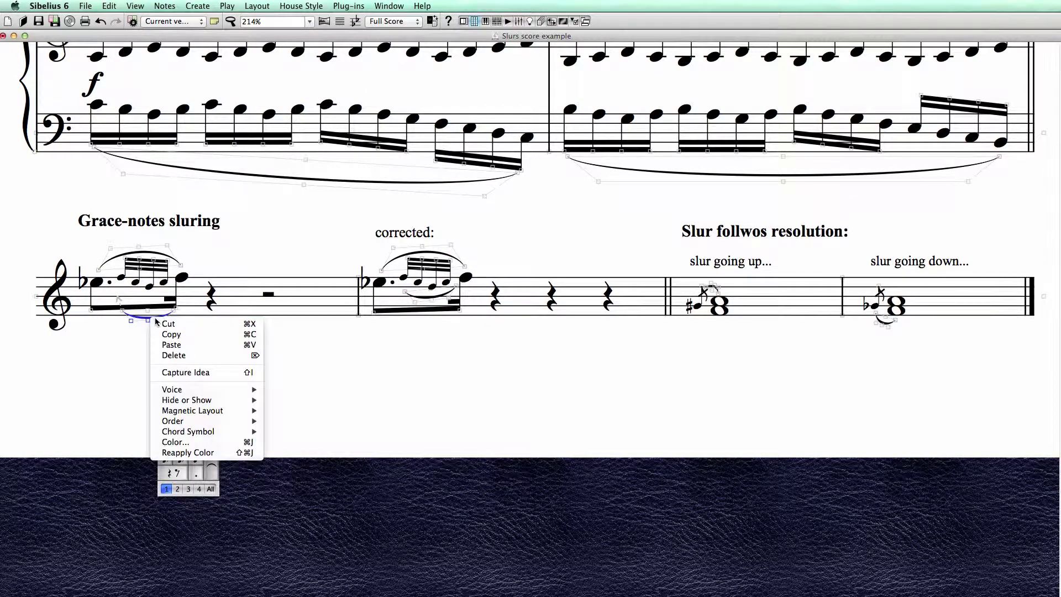
{"action": "mouse_move", "coordinate": [174, 412]}
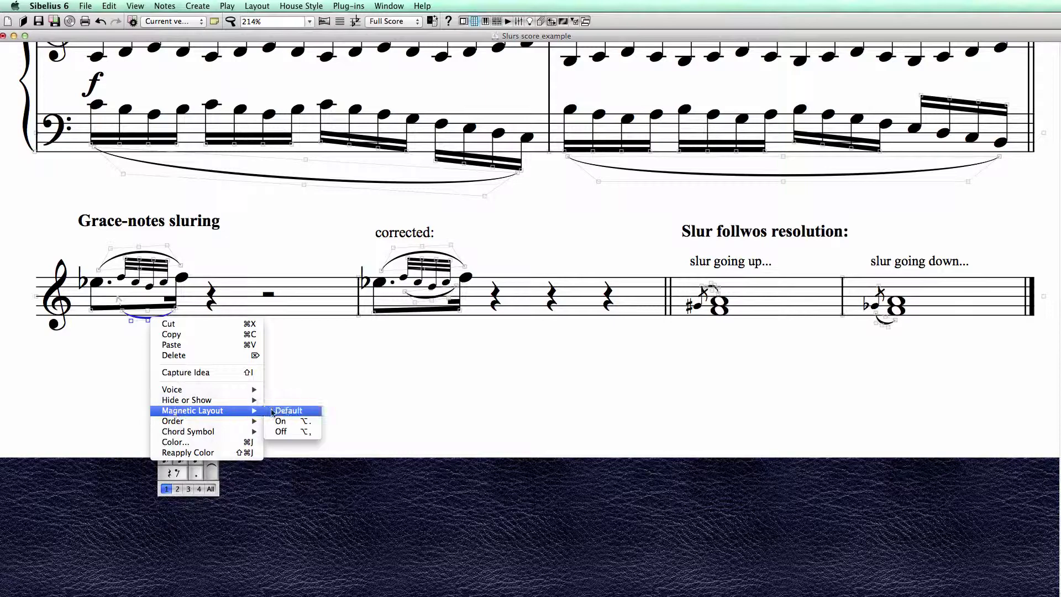
{"action": "left_click", "coordinate": [285, 431]}
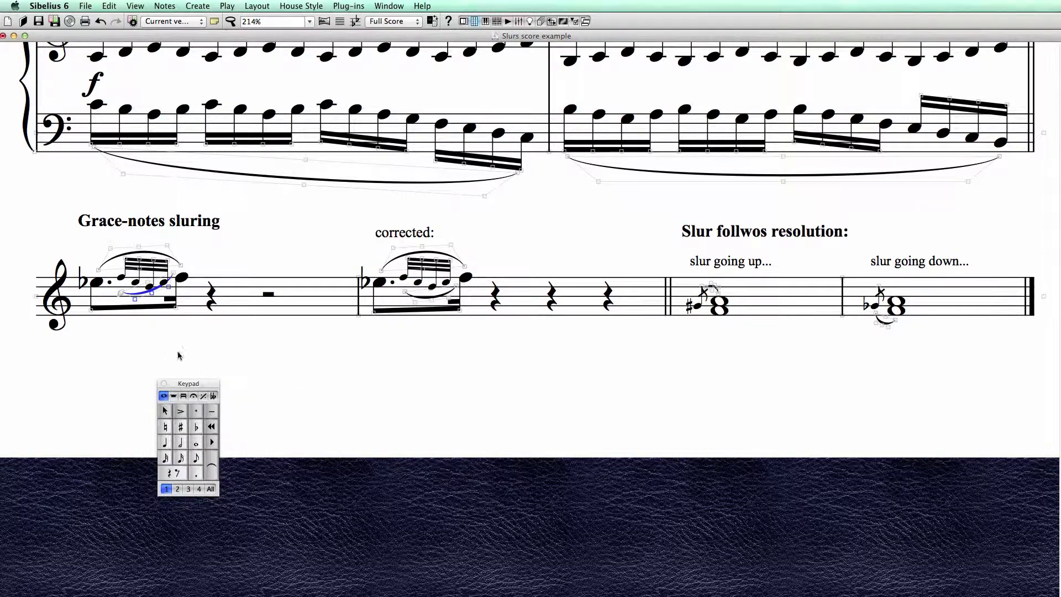
- Lower the beam joining the dotted E-flat and sixteenth F, and bring the inner slur's end down beneath the last grace note
{"action": "left_click_drag", "start_coordinate": [158, 307], "coordinate": [158, 318]}
{"action": "left_click", "coordinate": [173, 275]}
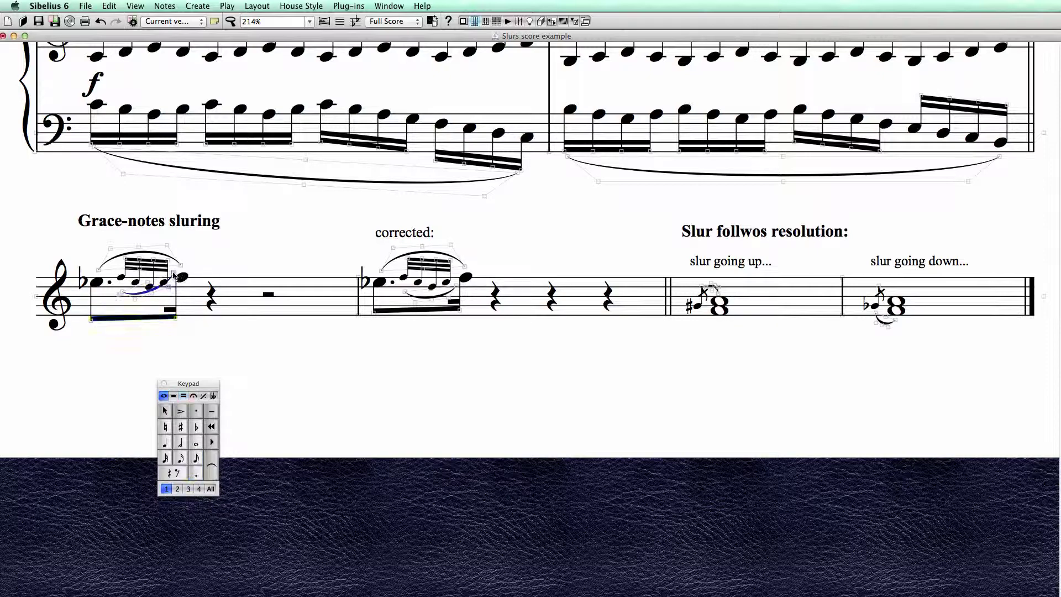
{"action": "left_click_drag", "start_coordinate": [174, 276], "coordinate": [171, 288]}
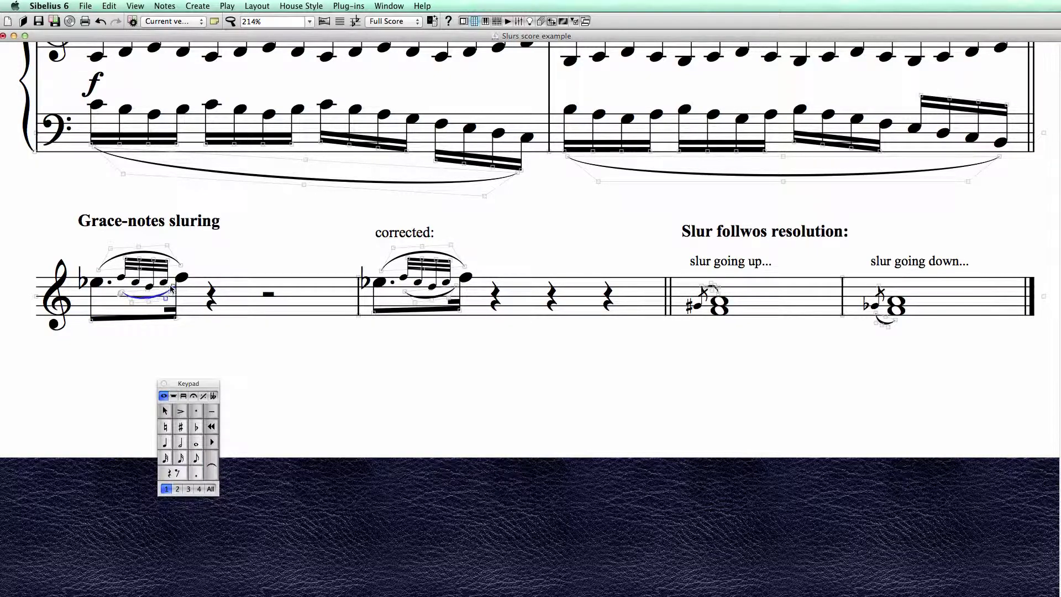
{"action": "key", "text": "Up"}
{"action": "key", "text": "Up"}
{"action": "key", "text": "Up"}
{"action": "key", "text": "Down"}
{"action": "key", "text": "Down"}
- Nudge the beam under the dotted E-flat and sixteenth F back up toward the slur and clear the selection
{"action": "left_click", "coordinate": [147, 347]}
{"action": "left_click", "coordinate": [155, 319]}
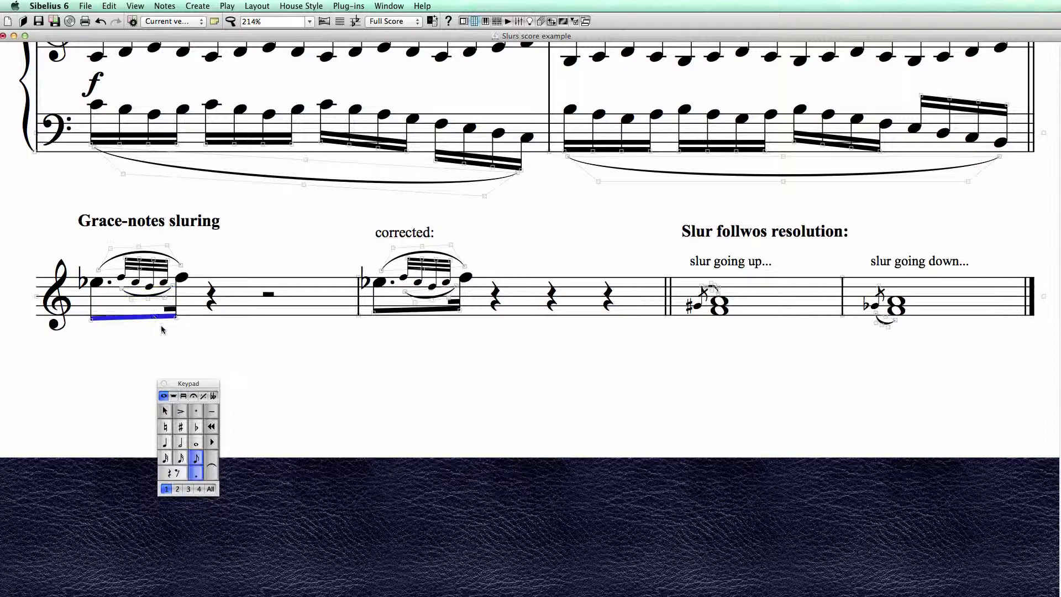
{"action": "key", "text": "Up"}
{"action": "key", "text": "Up"}
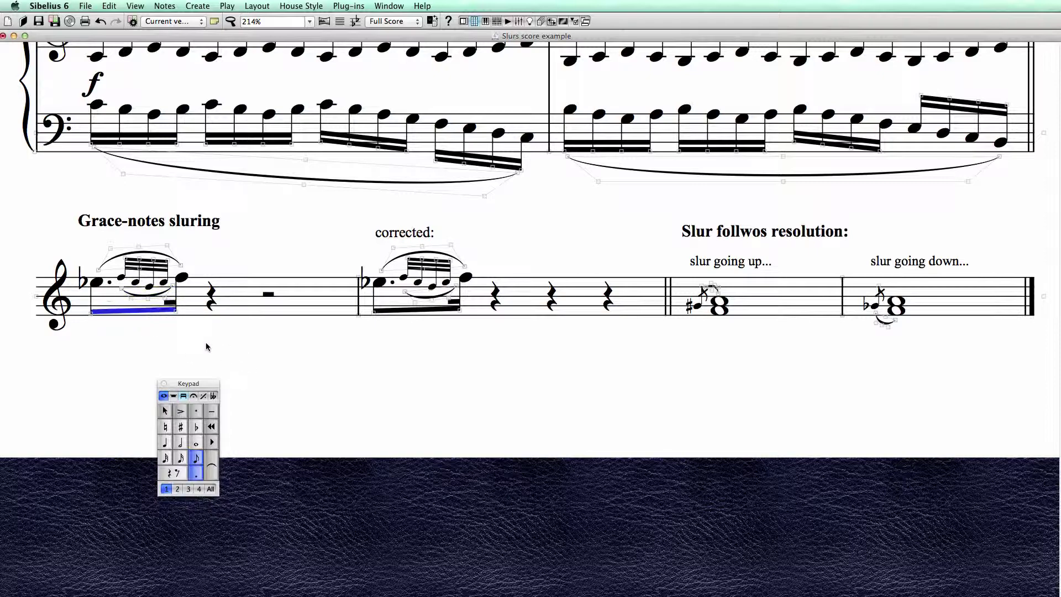
{"action": "key", "text": "Escape"}
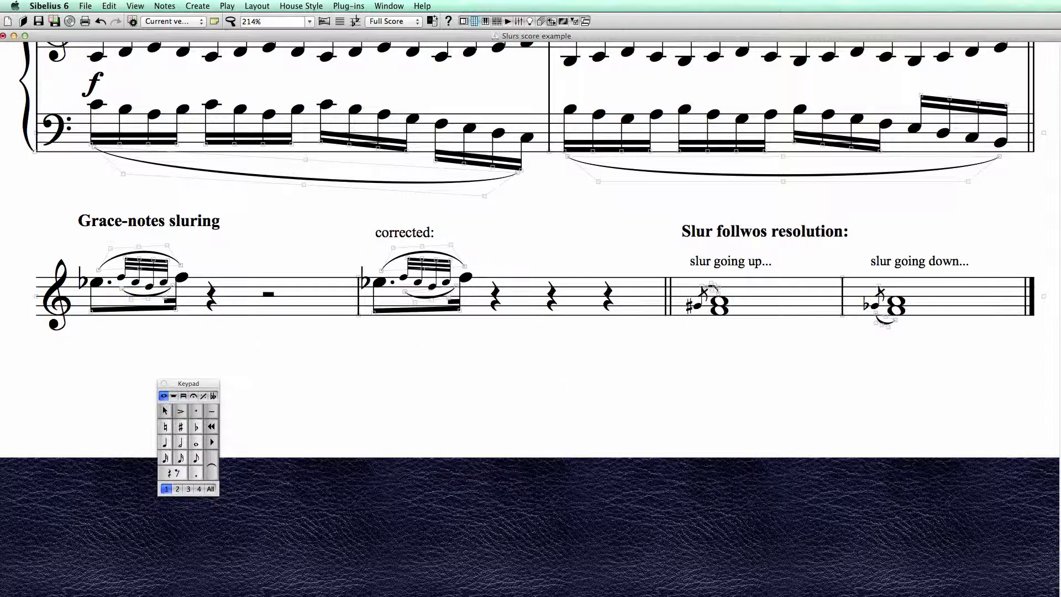
- Correct the misspelled heading above the last two bars to read "Slur follows resolution:"
{"action": "left_click_drag", "start_coordinate": [796, 403], "coordinate": [569, 408]}
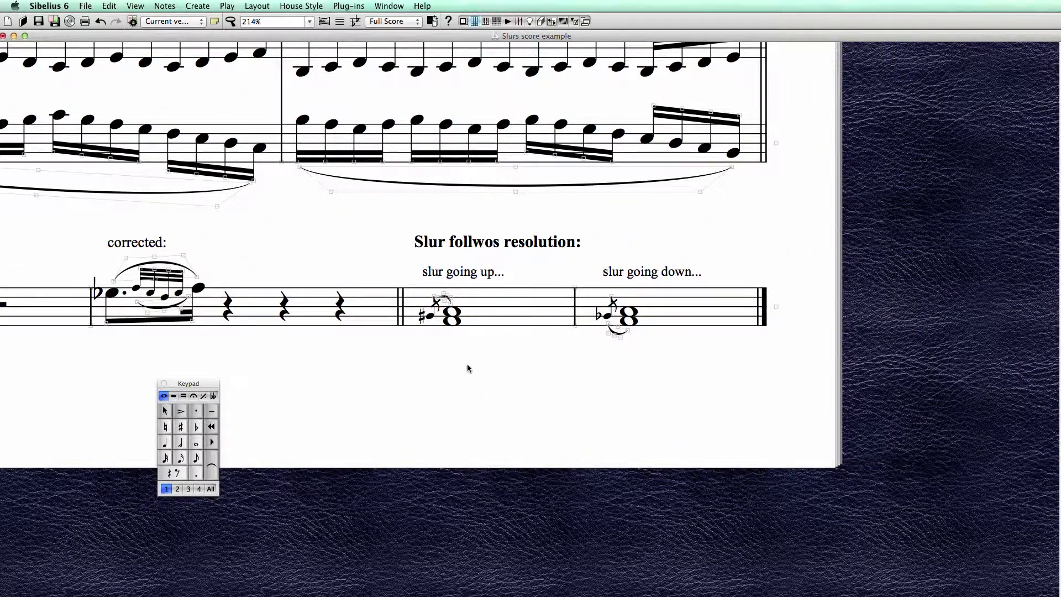
{"action": "double_click", "coordinate": [490, 247]}
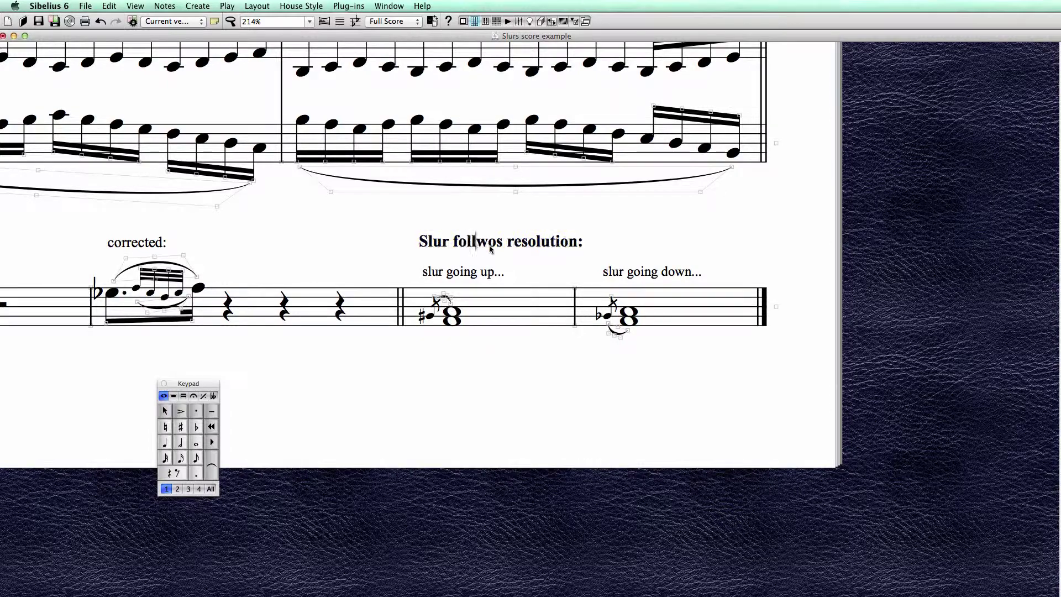
{"action": "key", "text": "BackSpace"}
{"action": "type", "text": "w"}
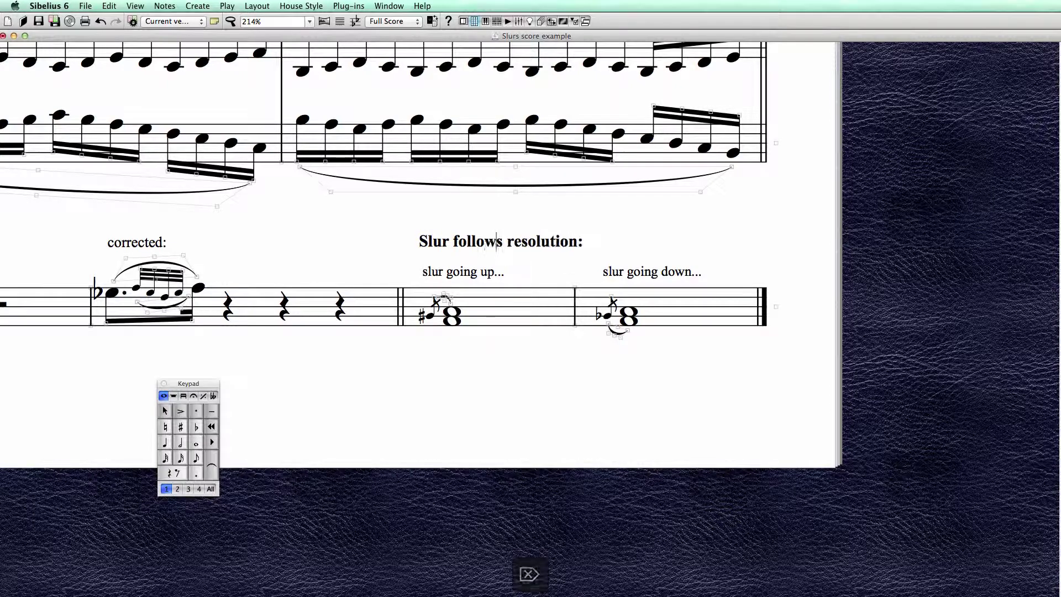
{"action": "key", "text": "Escape"}
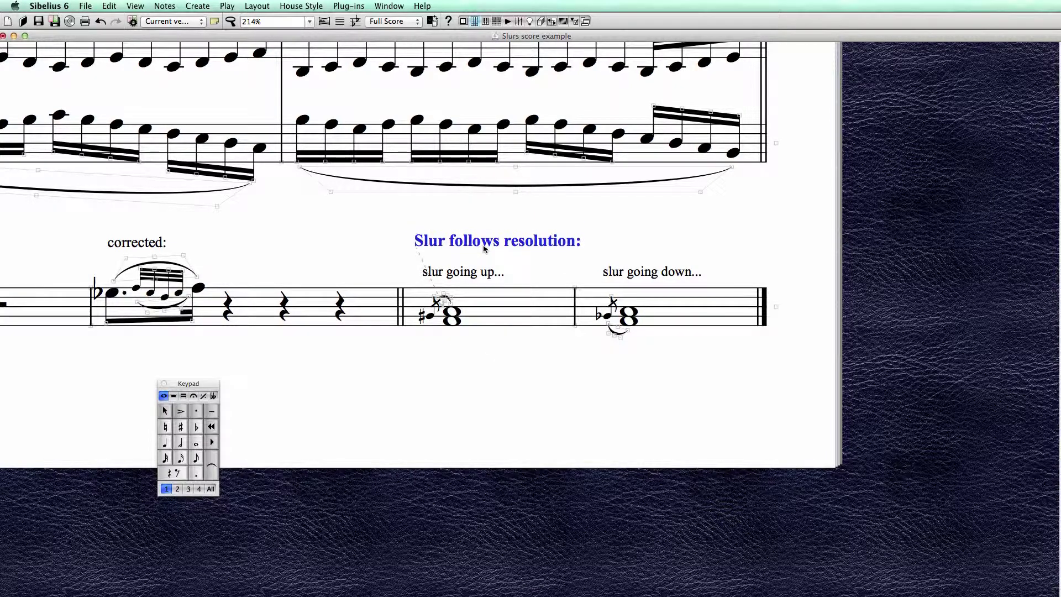
{"action": "left_click", "coordinate": [475, 359]}
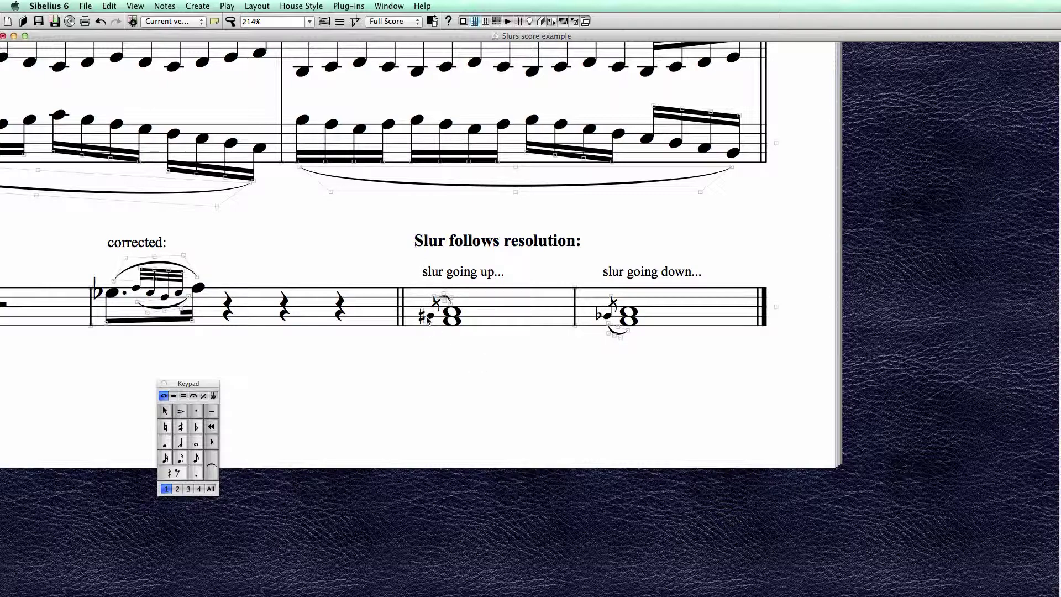
- Examine the G-sharp grace note and its slur in the "slur going up" bar, and the slur in the "slur going down" bar
{"action": "left_click", "coordinate": [430, 316]}
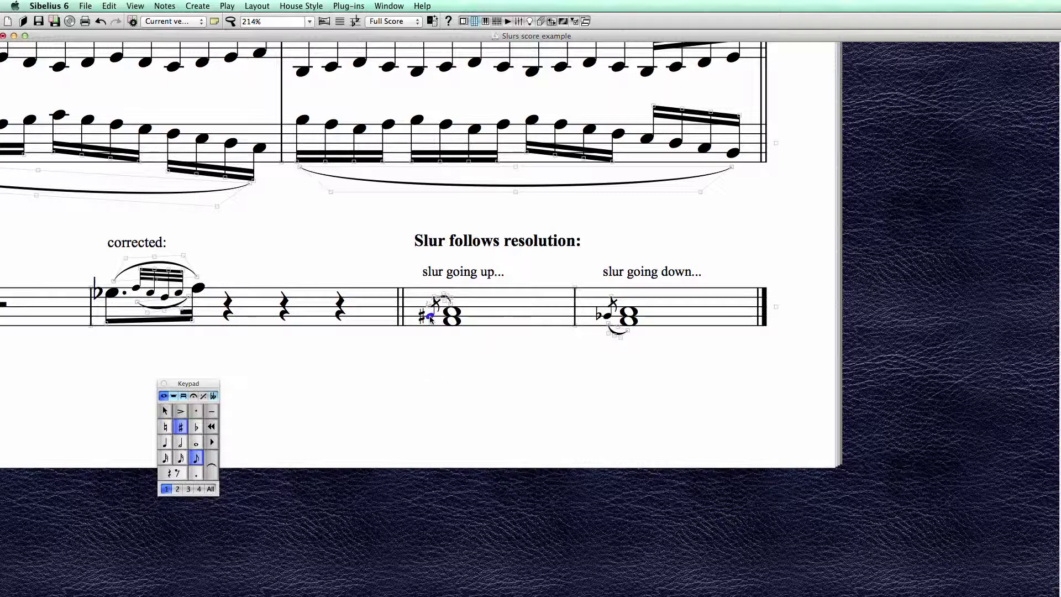
{"action": "left_click", "coordinate": [447, 299]}
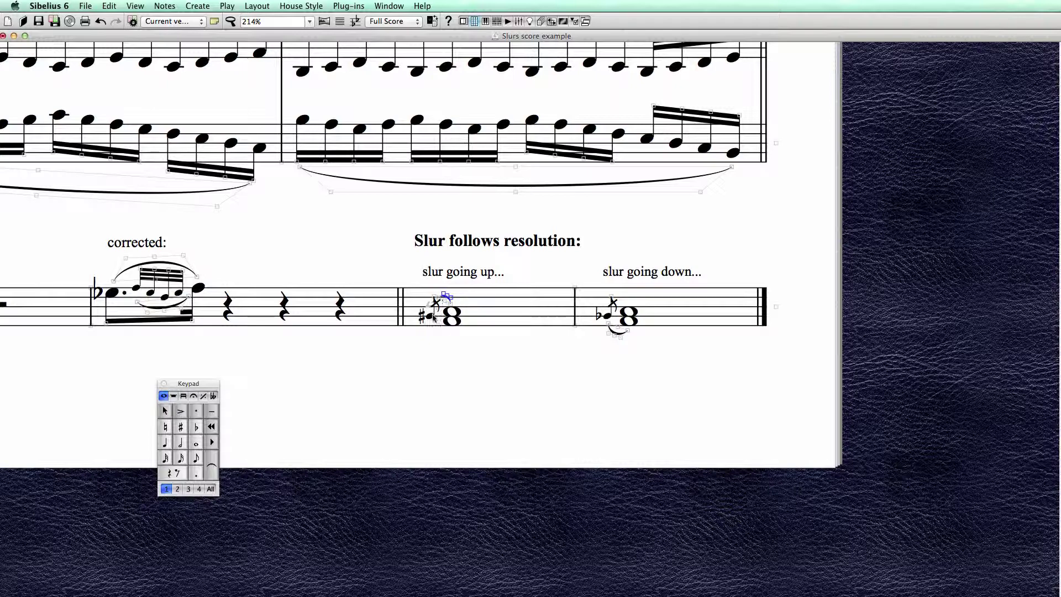
{"action": "left_click", "coordinate": [432, 317]}
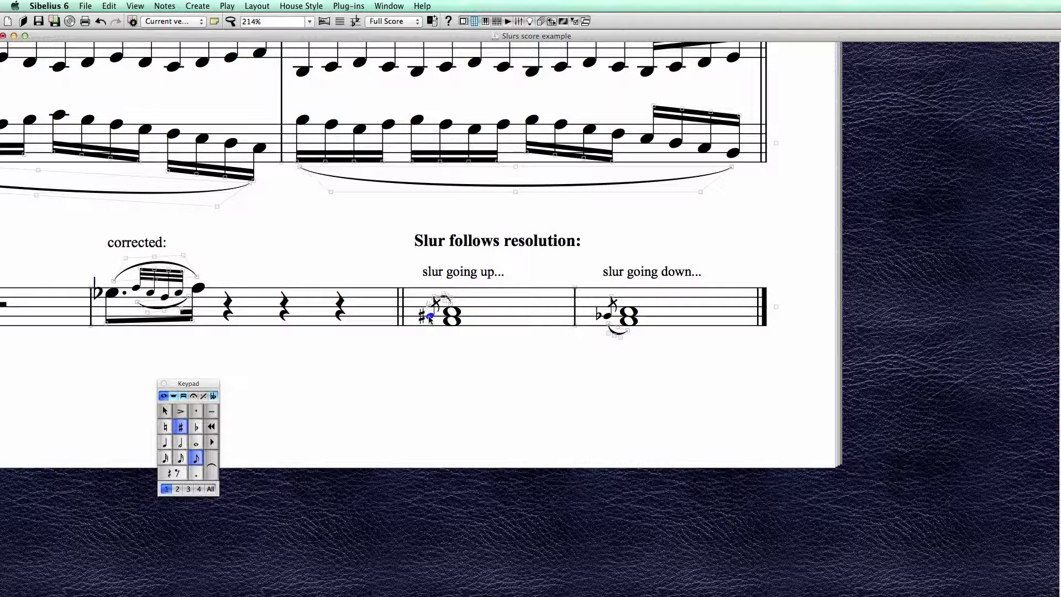
{"action": "left_click", "coordinate": [442, 298]}
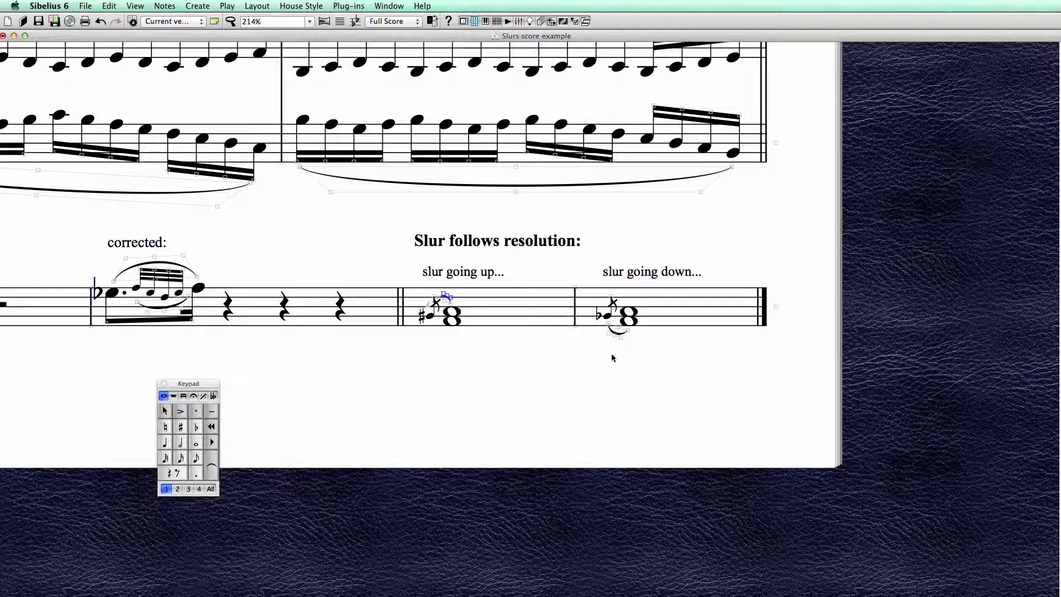
{"action": "left_click", "coordinate": [619, 334]}
{"action": "key", "text": "Escape"}
- Open the Slurs page of the Engraving Rules, look through the distances for slurs near noteheads, and accept the settings
{"action": "scroll", "coordinate": [730, 377], "scroll_direction": "up", "scroll_amount": 10}
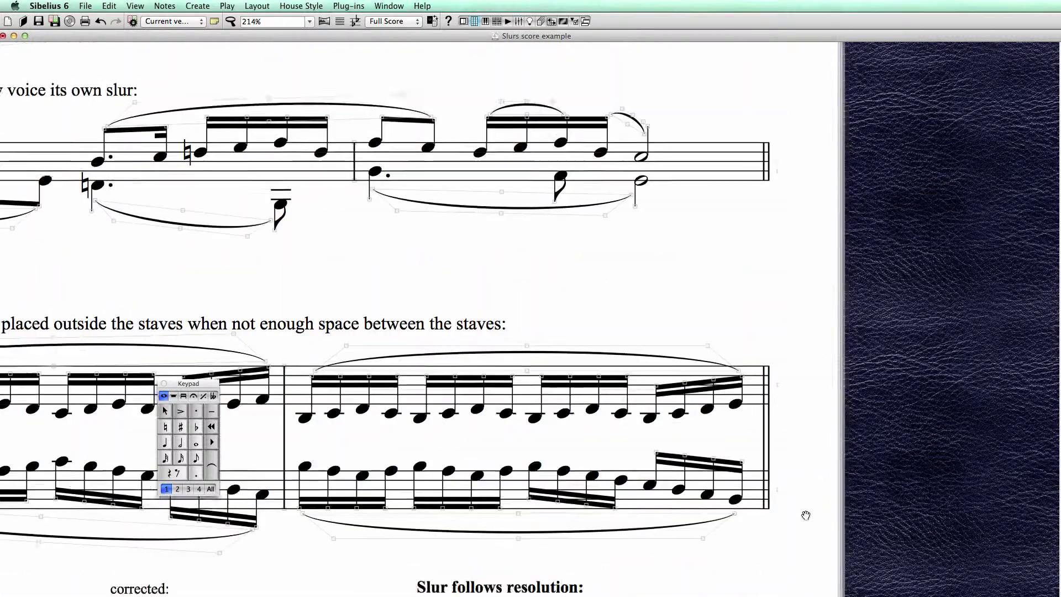
{"action": "key", "text": "super+0"}
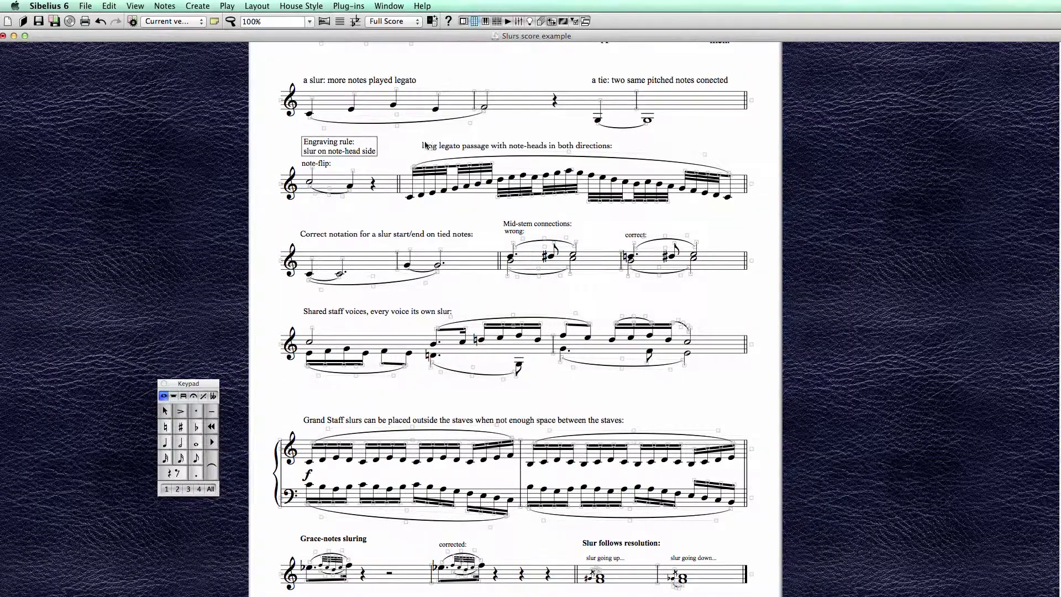
{"action": "scroll", "coordinate": [746, 298], "scroll_direction": "up", "scroll_amount": 3}
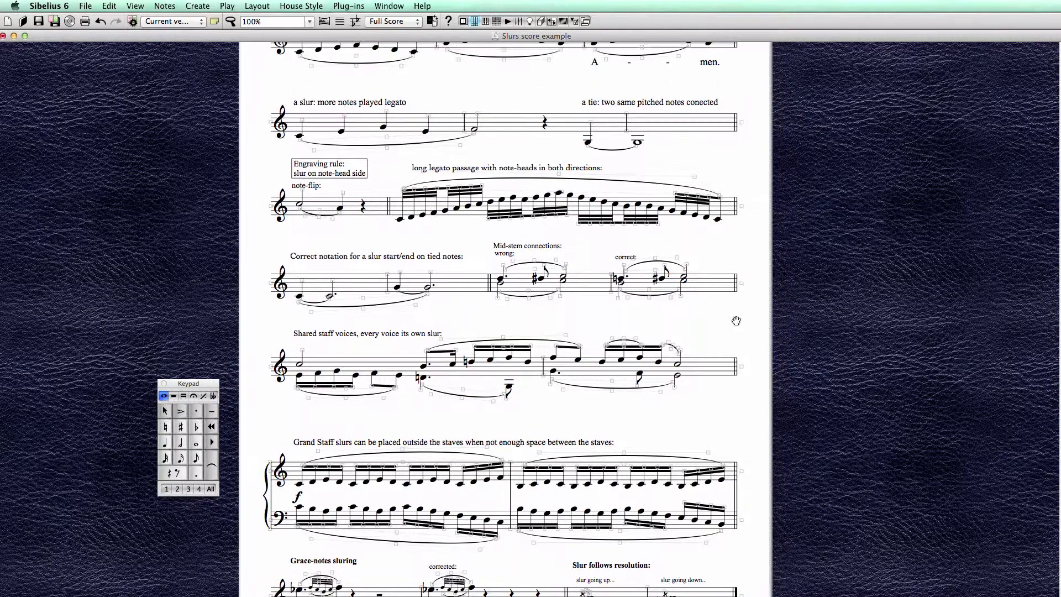
{"action": "left_click_drag", "start_coordinate": [718, 257], "coordinate": [718, 261]}
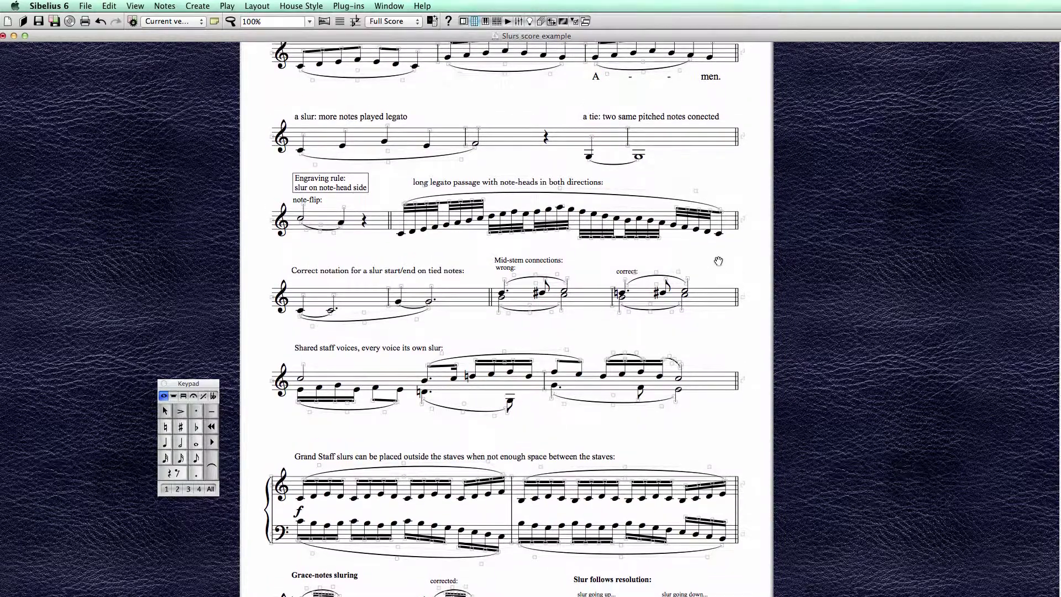
{"action": "left_click_drag", "start_coordinate": [690, 172], "coordinate": [690, 185]}
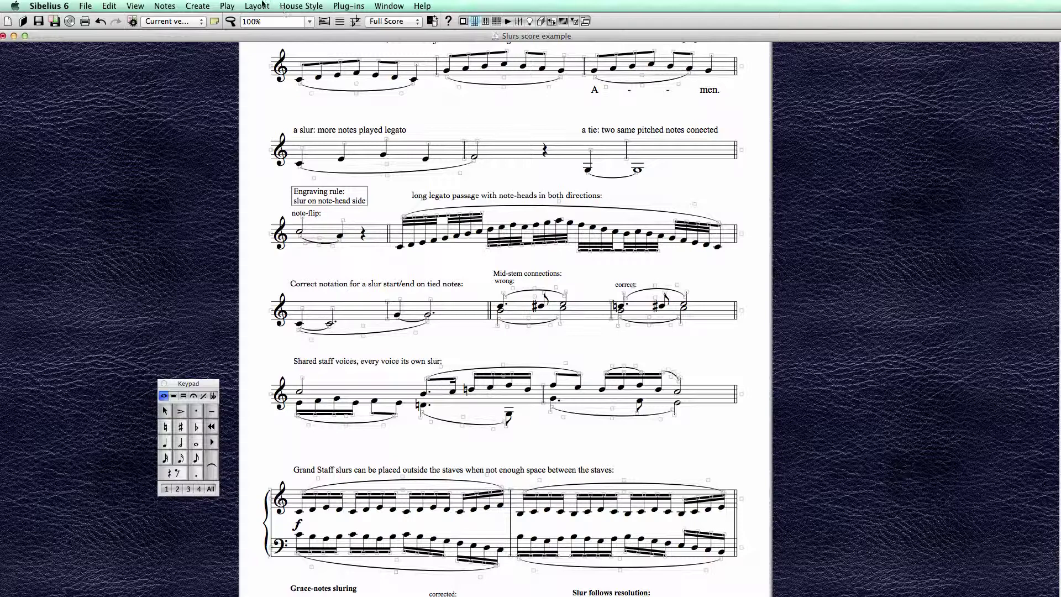
{"action": "left_click", "coordinate": [293, 6]}
{"action": "left_click", "coordinate": [293, 95]}
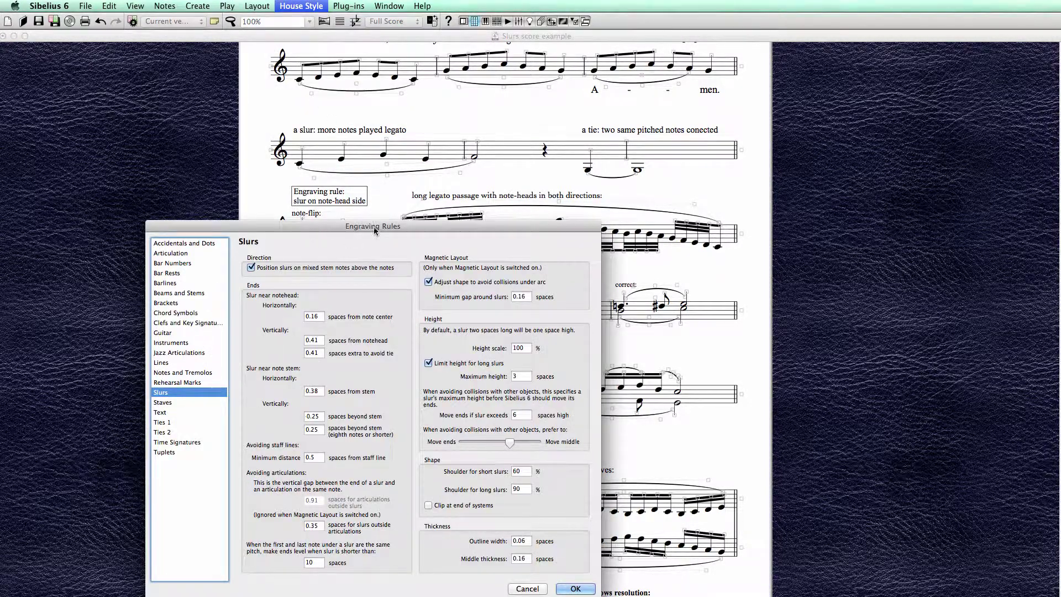
{"action": "left_click_drag", "start_coordinate": [374, 231], "coordinate": [398, 180]}
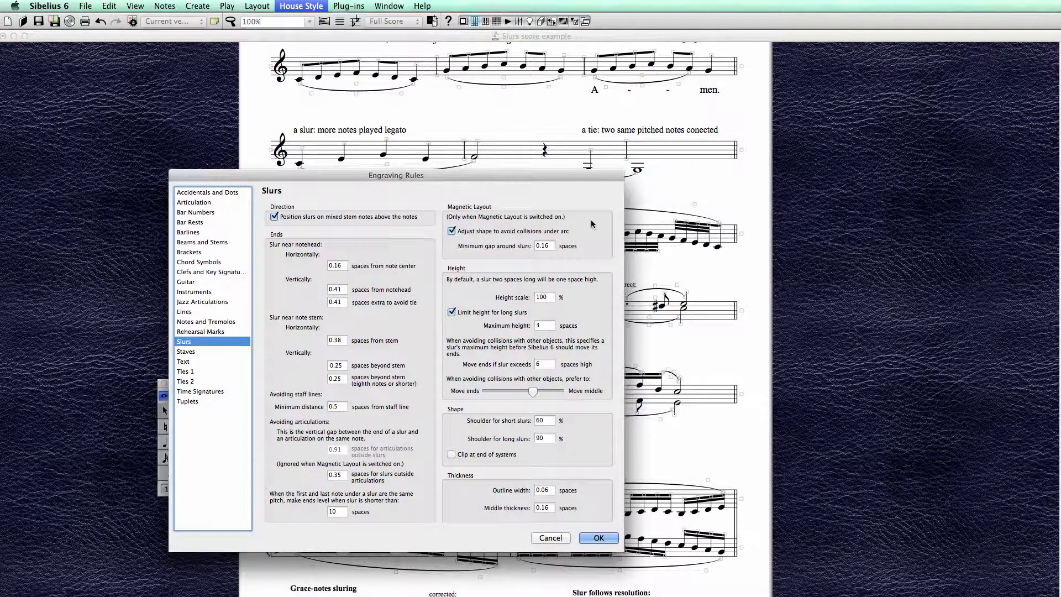
{"action": "left_click", "coordinate": [339, 263]}
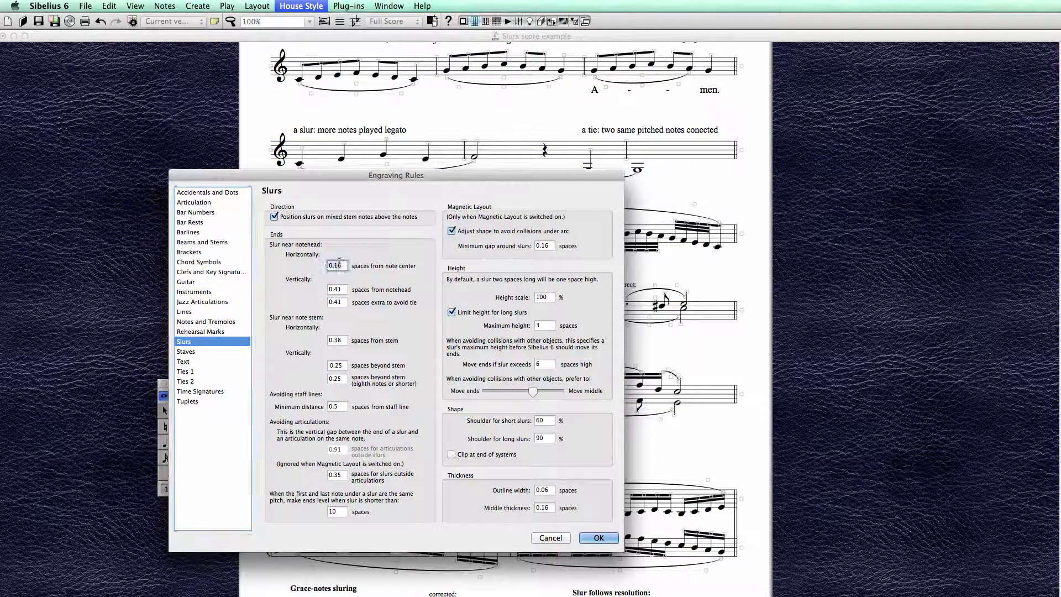
{"action": "key", "text": "Tab"}
{"action": "key", "text": "Tab"}
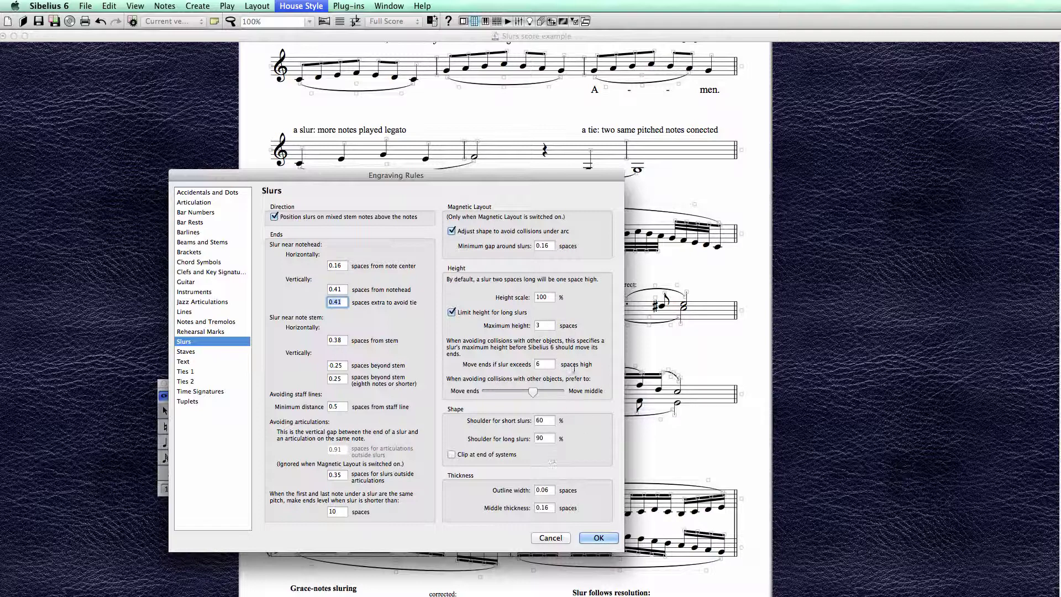
{"action": "left_click", "coordinate": [598, 538]}
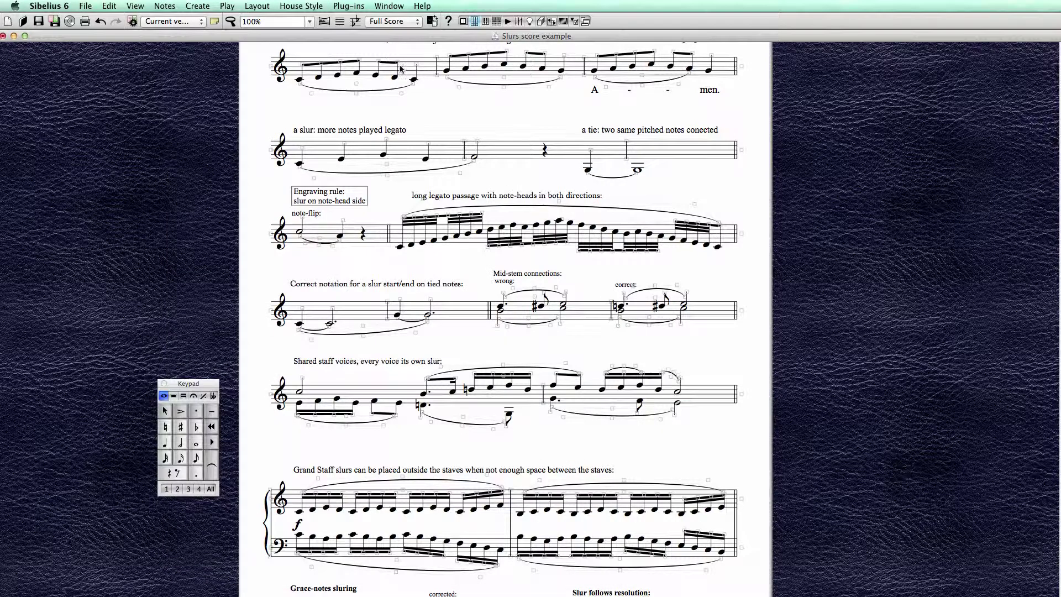
- Open Default Positions, review the creation settings for the Slur above and Slur below lines, and accept the settings
{"action": "left_click", "coordinate": [318, 6]}
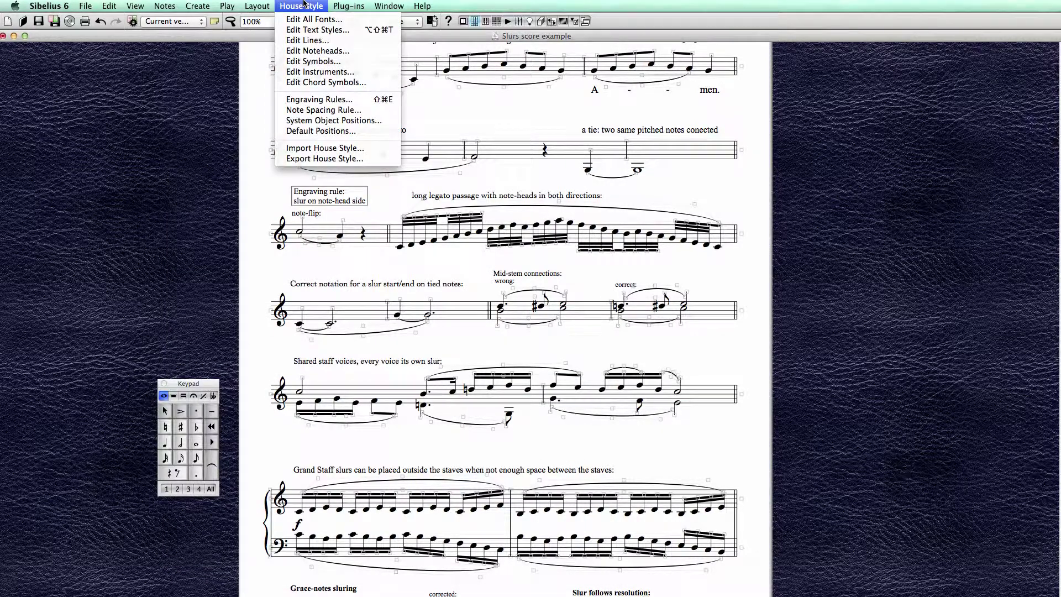
{"action": "left_click", "coordinate": [321, 133]}
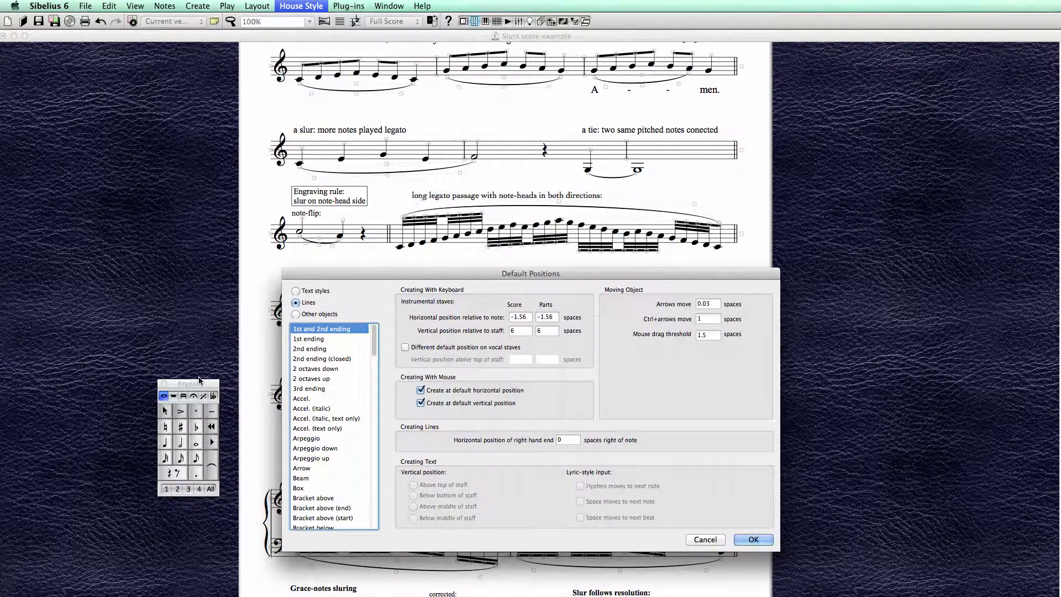
{"action": "scroll", "coordinate": [325, 431], "scroll_direction": "down", "scroll_amount": 10}
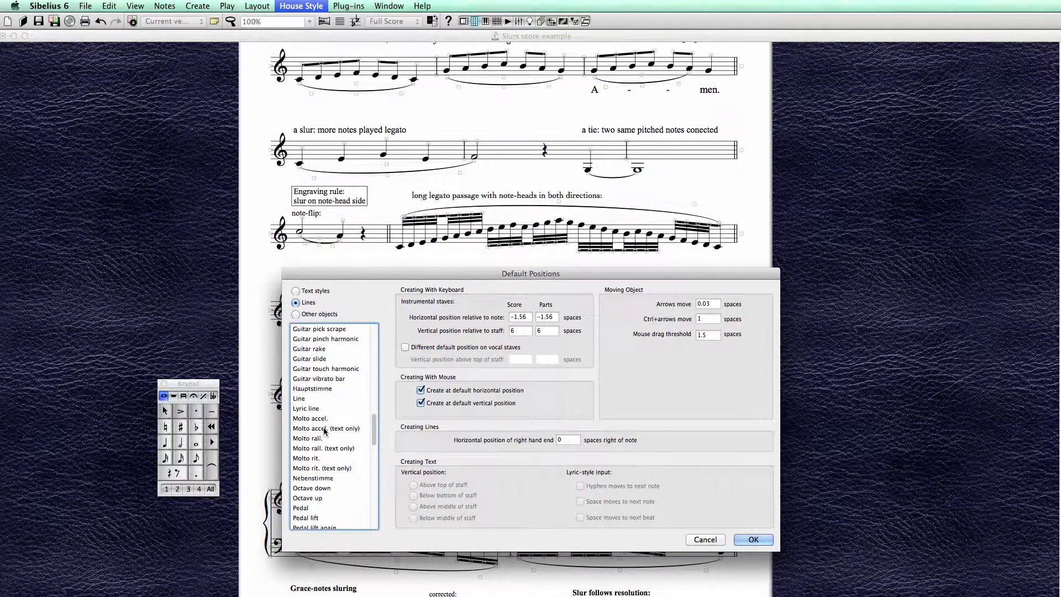
{"action": "scroll", "coordinate": [325, 431], "scroll_direction": "down", "scroll_amount": 15}
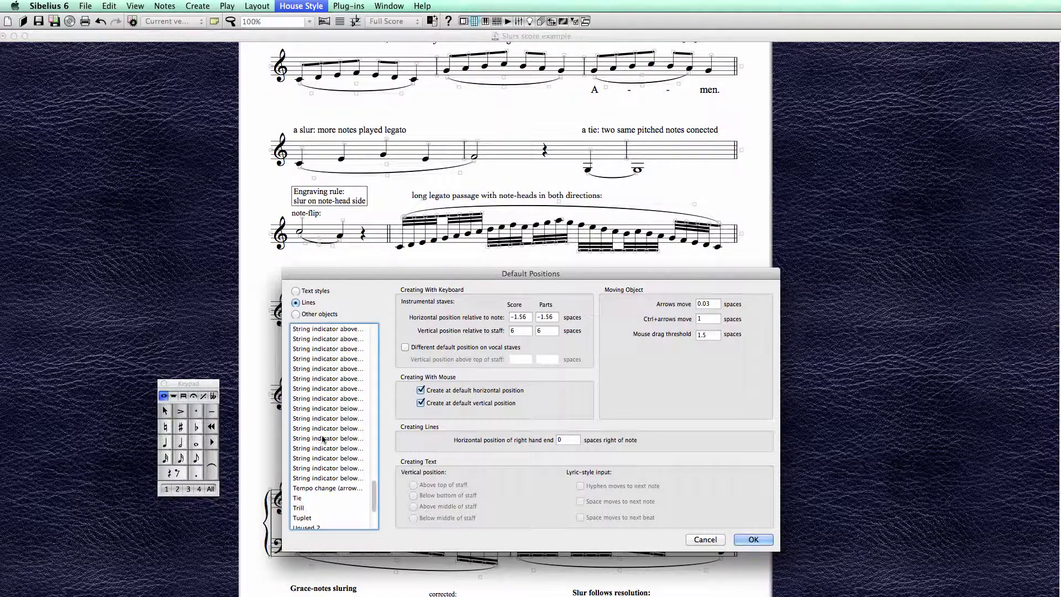
{"action": "scroll", "coordinate": [323, 439], "scroll_direction": "up", "scroll_amount": 7}
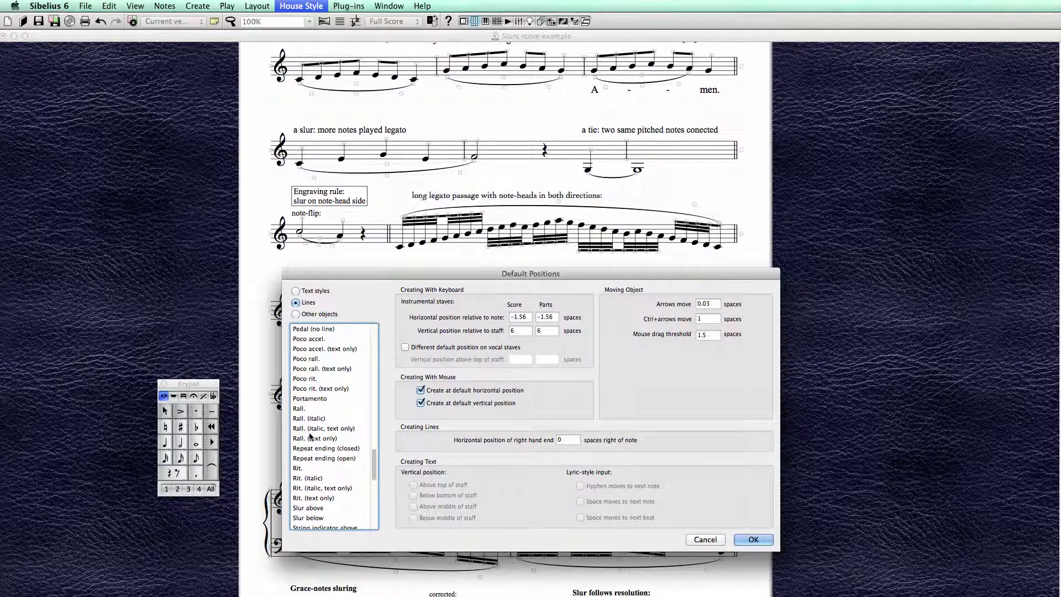
{"action": "scroll", "coordinate": [315, 436], "scroll_direction": "up", "scroll_amount": 2}
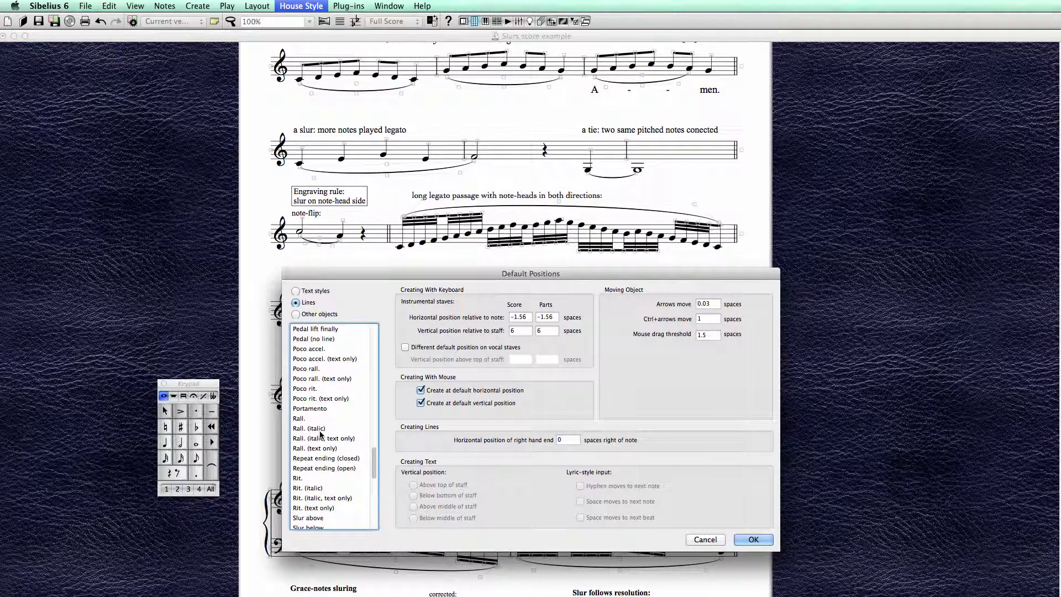
{"action": "scroll", "coordinate": [352, 463], "scroll_direction": "down", "scroll_amount": 2}
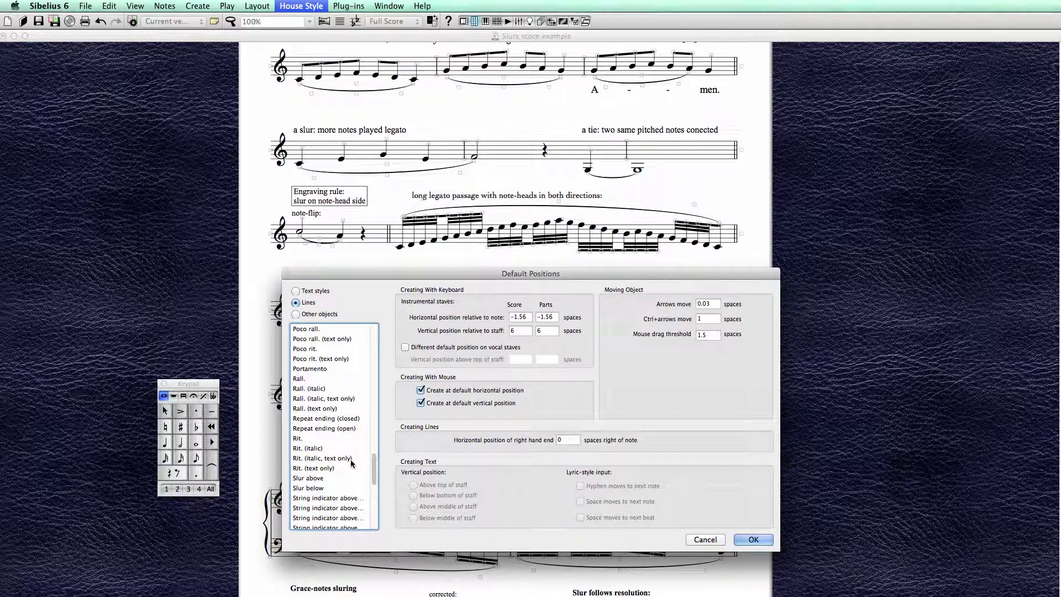
{"action": "left_click", "coordinate": [303, 480]}
{"action": "left_click", "coordinate": [305, 490]}
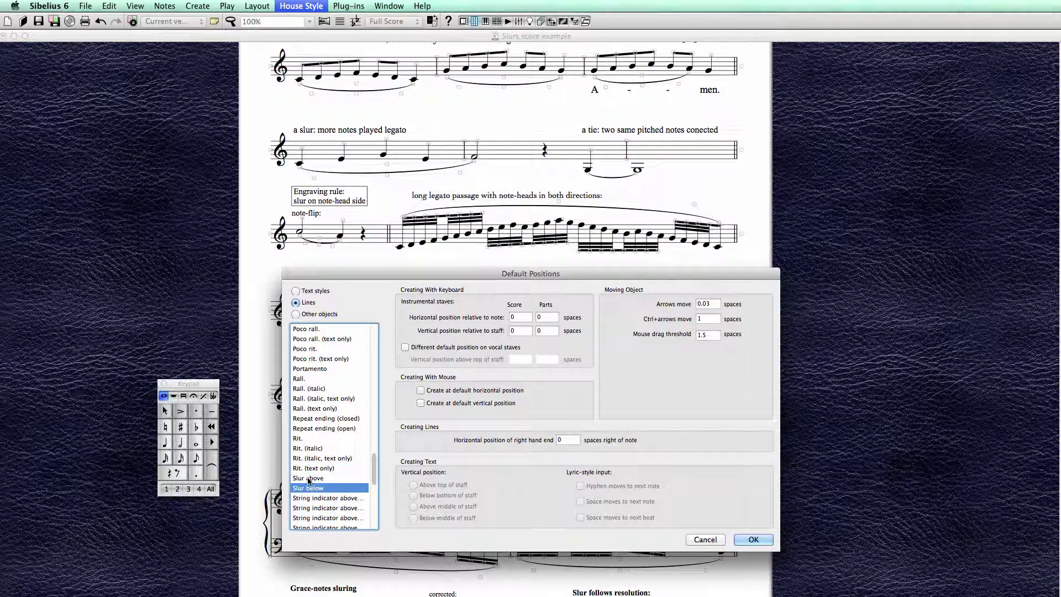
{"action": "left_click", "coordinate": [313, 479]}
{"action": "left_click", "coordinate": [520, 317]}
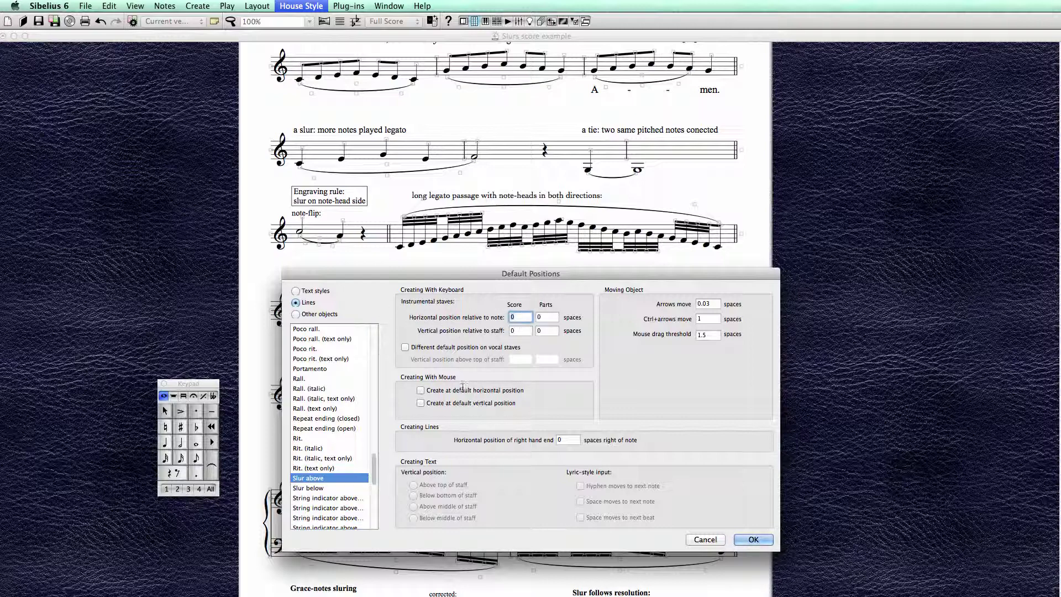
{"action": "left_click", "coordinate": [753, 539]}
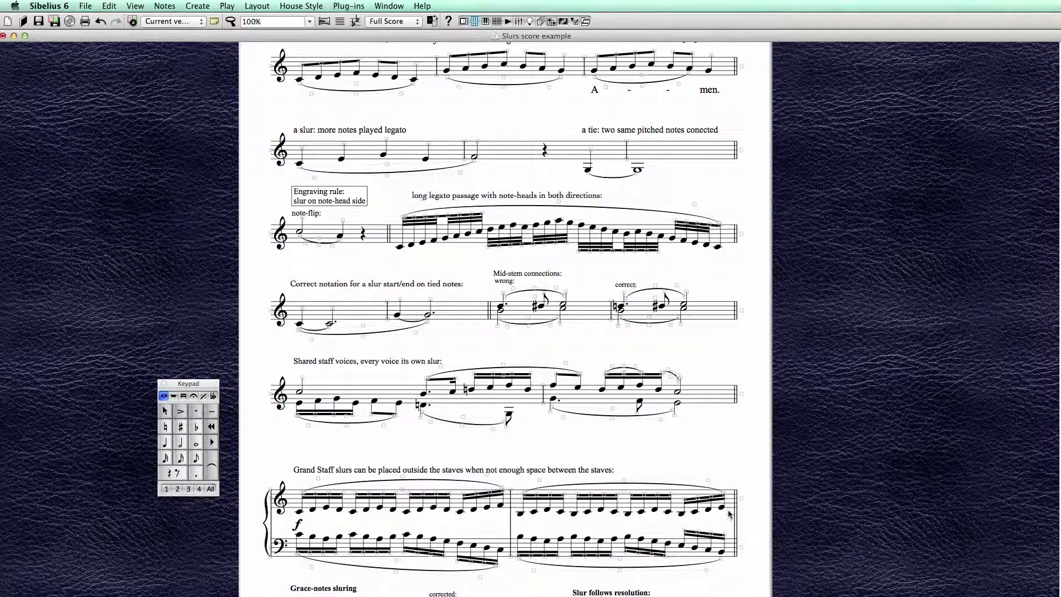
{"action": "left_click_drag", "start_coordinate": [741, 458], "coordinate": [750, 506]}
{"action": "scroll", "coordinate": [750, 507], "scroll_direction": "up", "scroll_amount": 1}
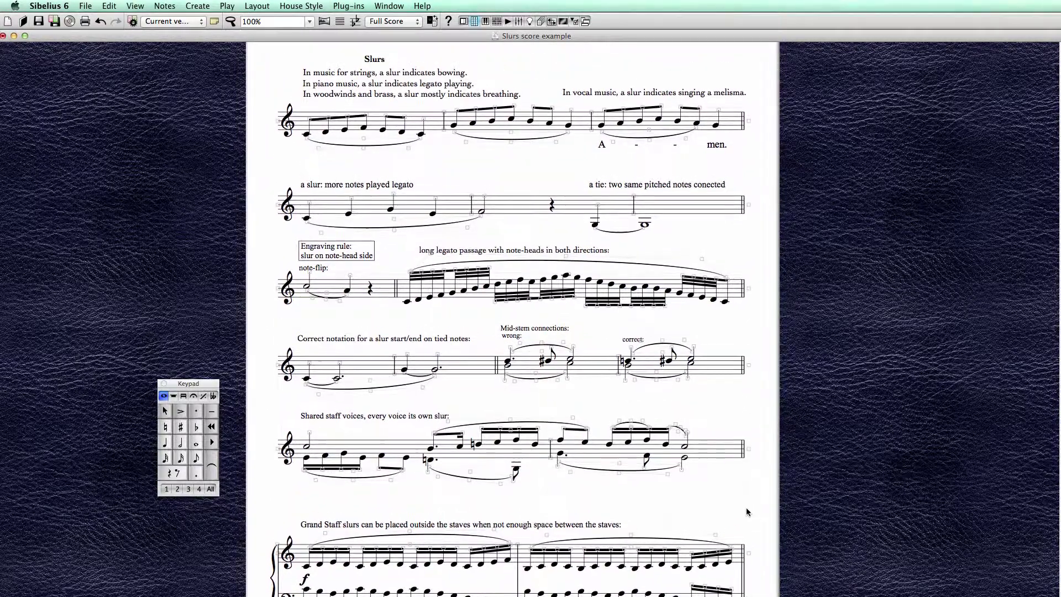
{"action": "scroll", "coordinate": [864, 202], "scroll_direction": "up", "scroll_amount": 3}
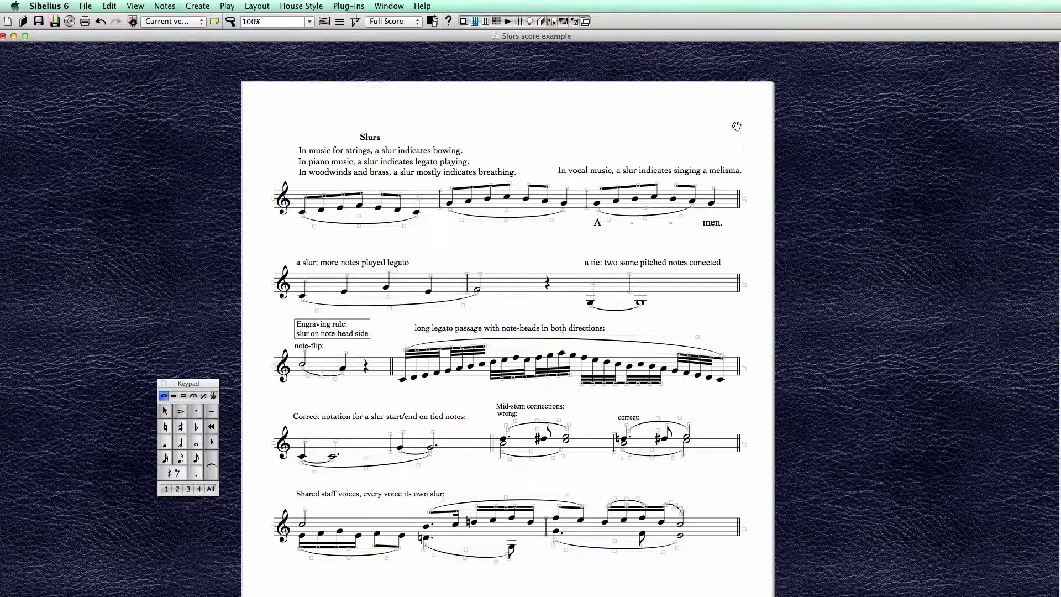
{"action": "scroll", "coordinate": [739, 116], "scroll_direction": "down", "scroll_amount": 2}
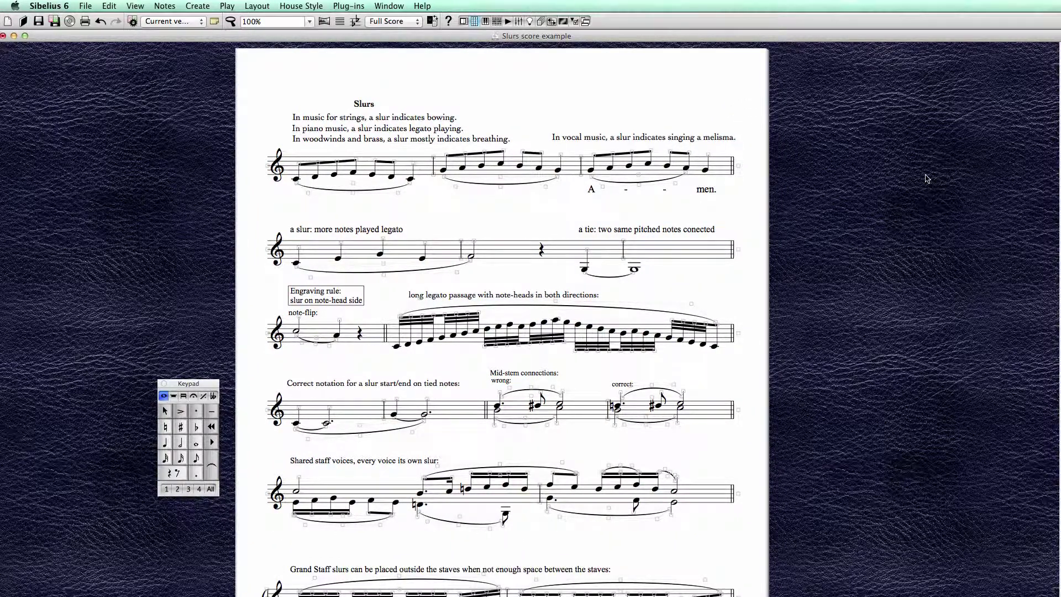
{"action": "scroll", "coordinate": [912, 161], "scroll_direction": "up", "scroll_amount": 1}
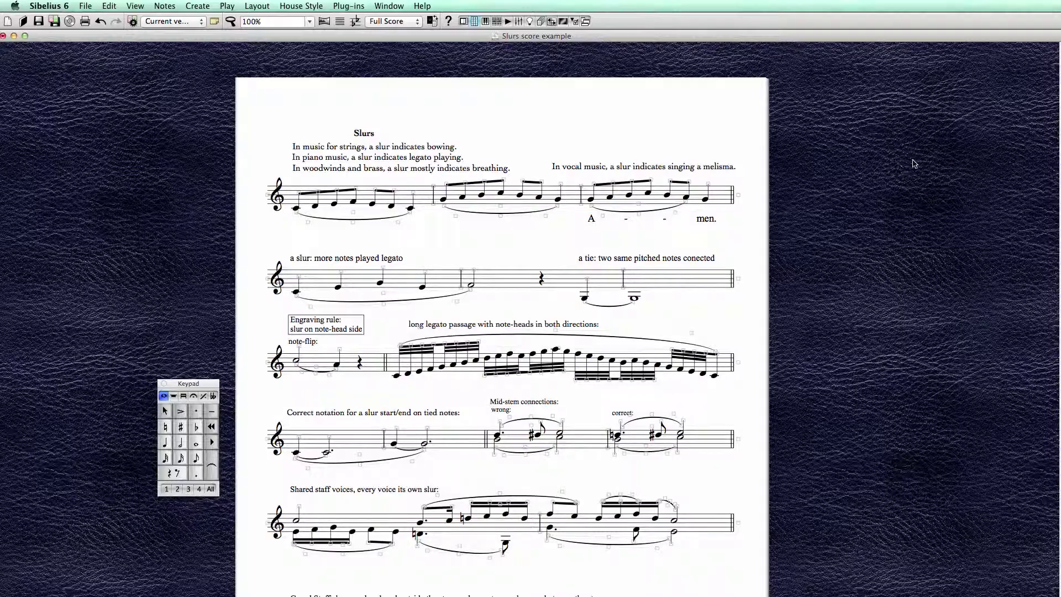